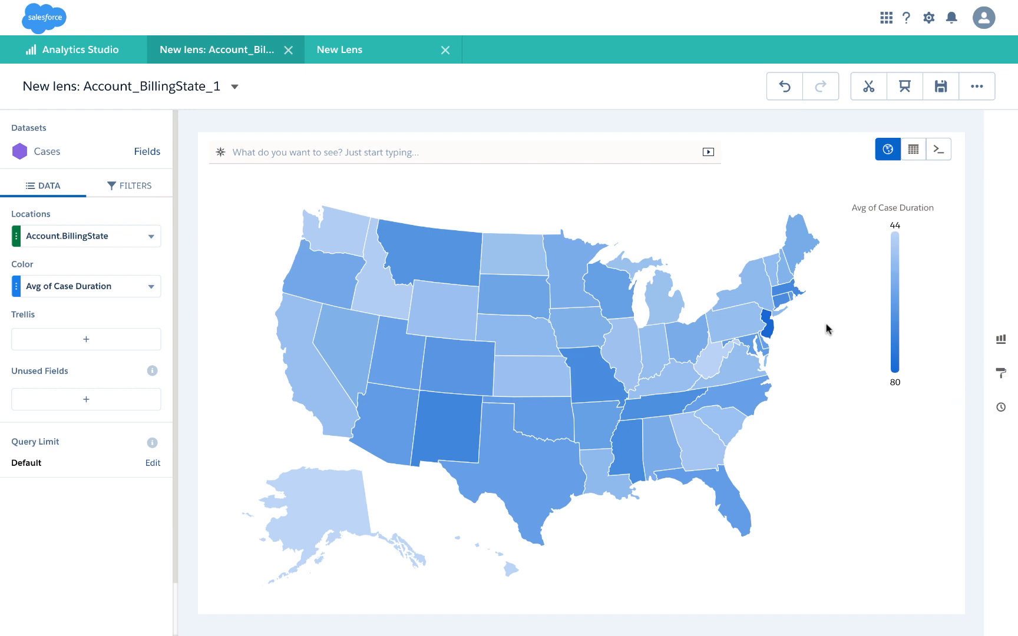
# Add a chart marker to California (CA) on the US map.
pyautogui.moveTo(575, 391)
pyautogui.click(1001, 373)
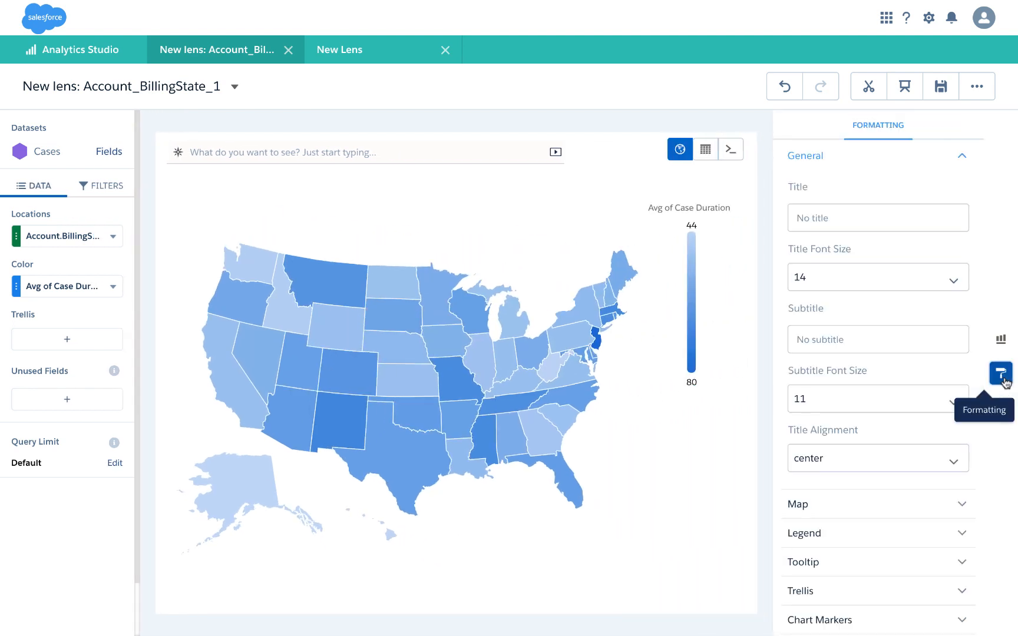
pyautogui.scroll(-2, 904, 468)
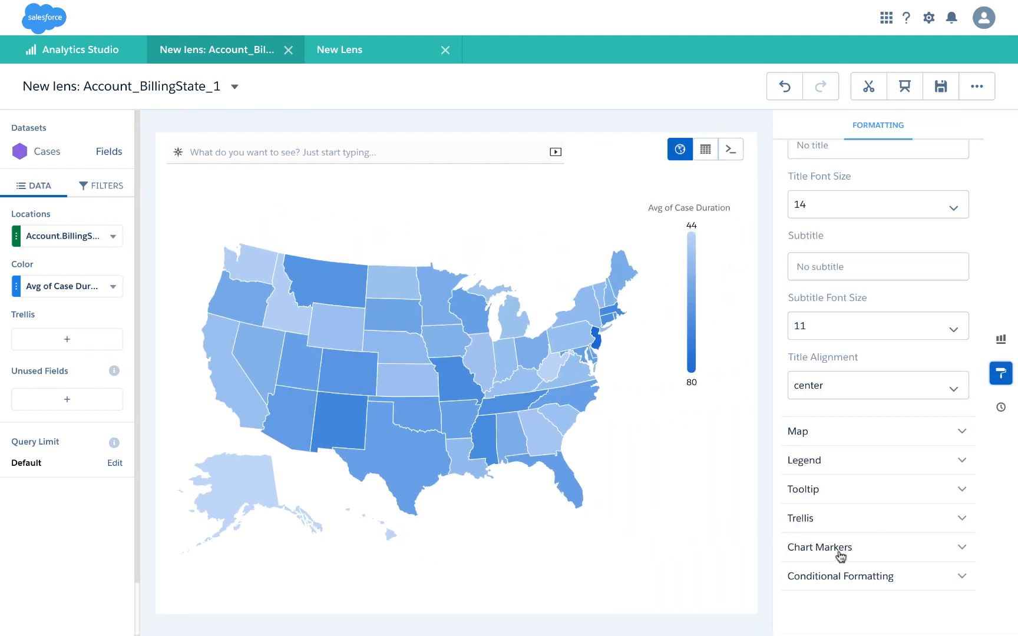
pyautogui.click(840, 548)
pyautogui.scroll(-1, 848, 529)
pyautogui.click(863, 528)
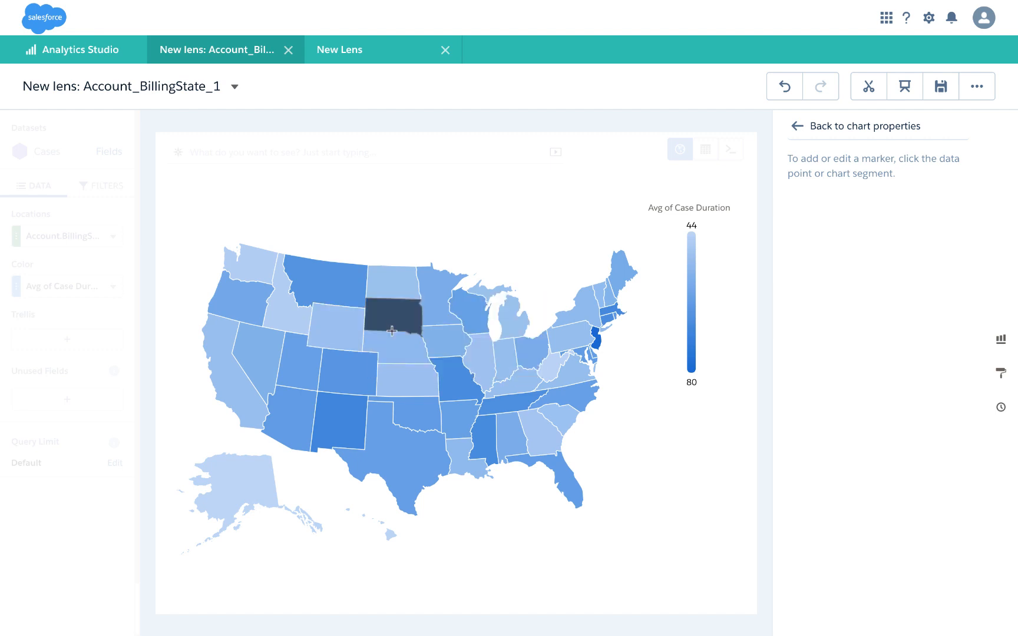
pyautogui.click(223, 380)
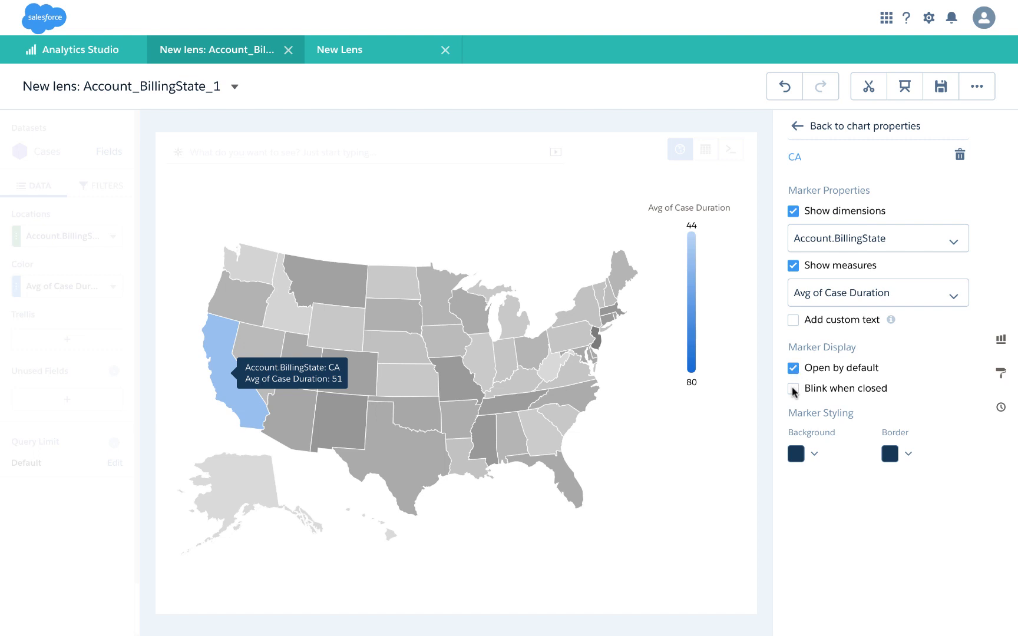
# Style the CA marker with a dark red background and a very dark red border.
pyautogui.click(814, 454)
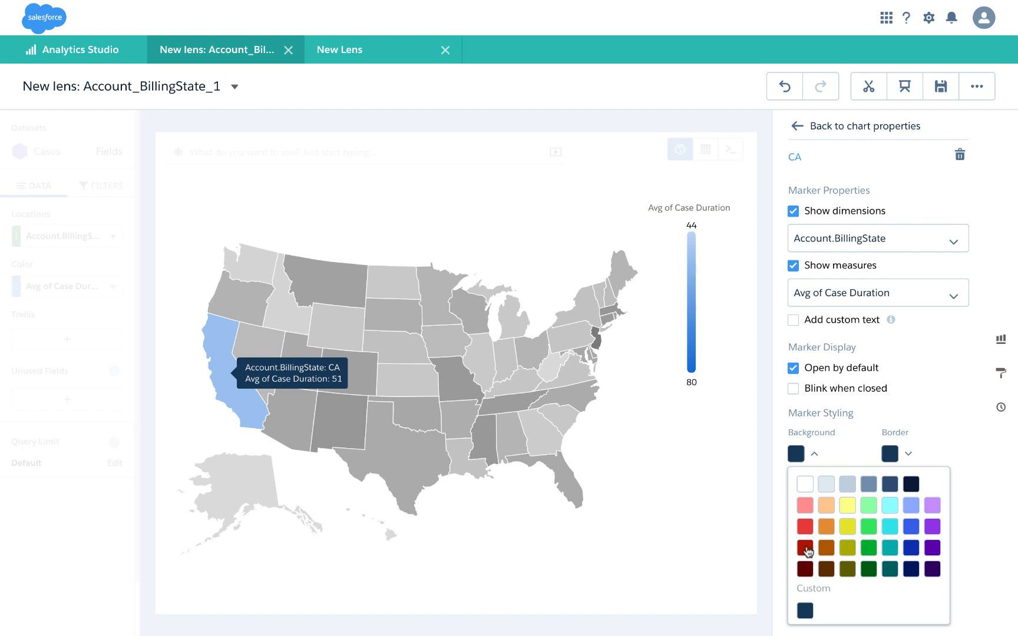
pyautogui.click(805, 548)
pyautogui.click(907, 453)
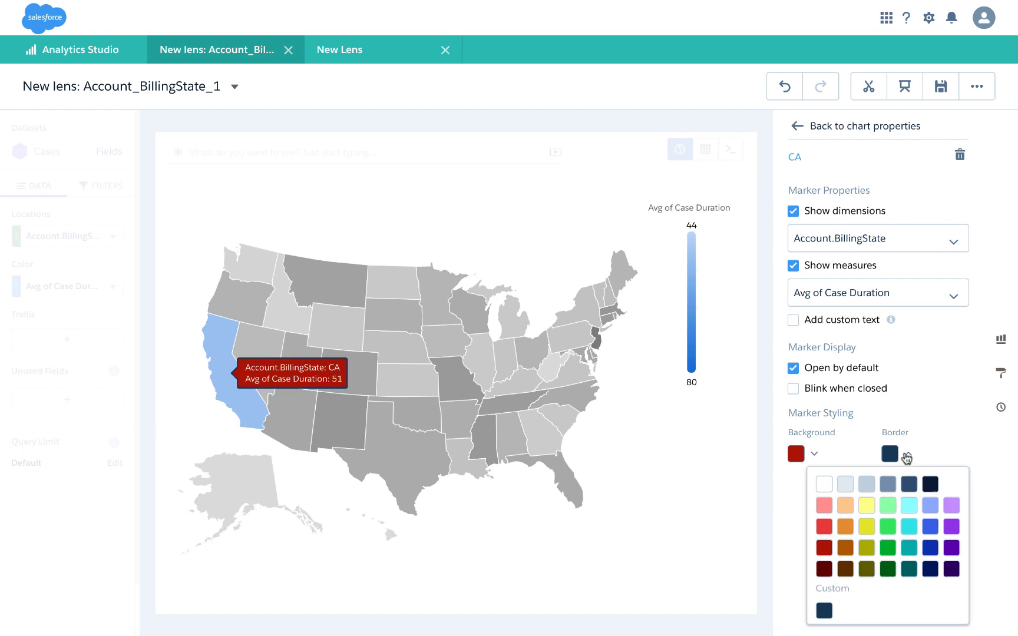
pyautogui.click(824, 570)
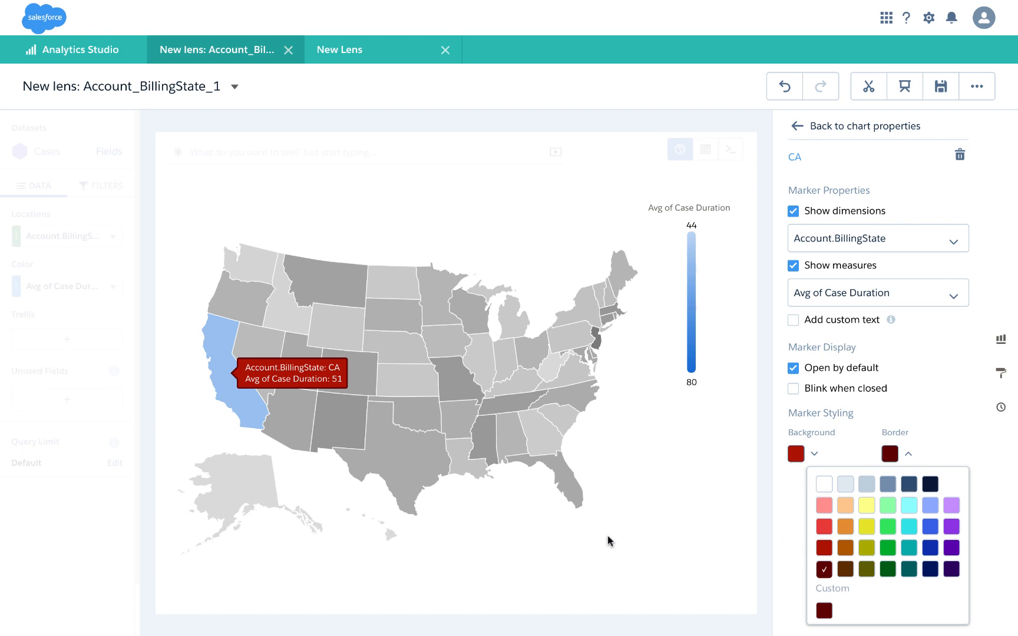
pyautogui.click(950, 439)
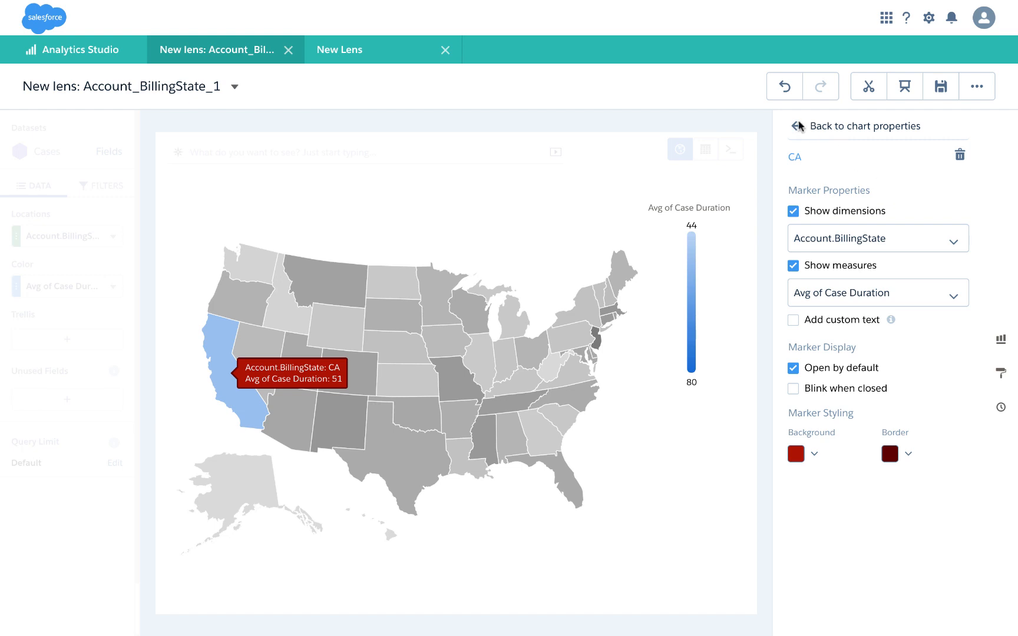
# Leave the marker settings, examine the CA marker's definition in the lens JSON, and return to the map.
pyautogui.click(812, 128)
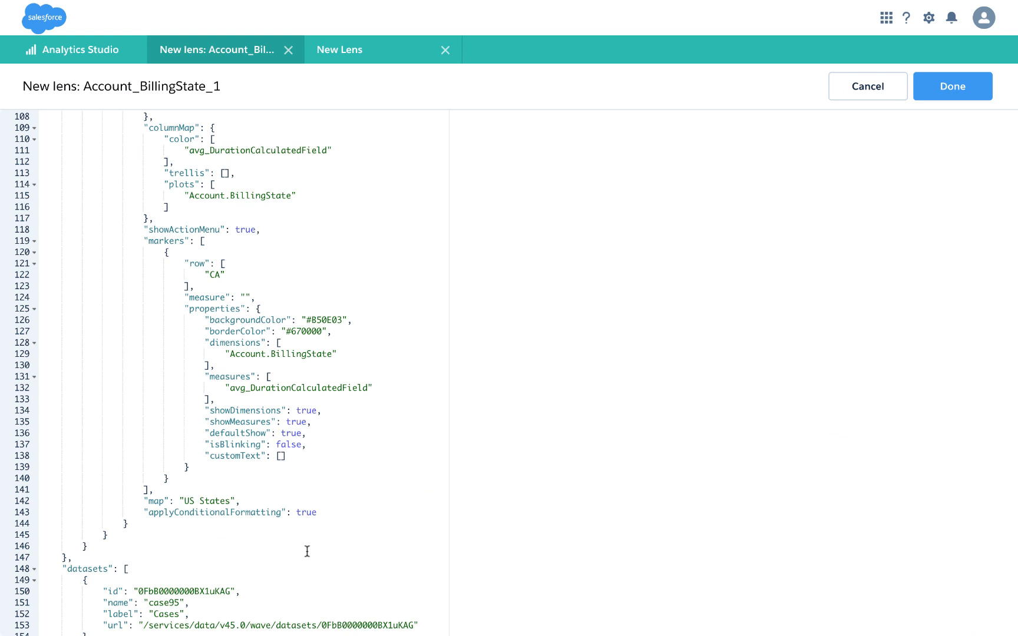
pyautogui.scroll(-1, 306, 548)
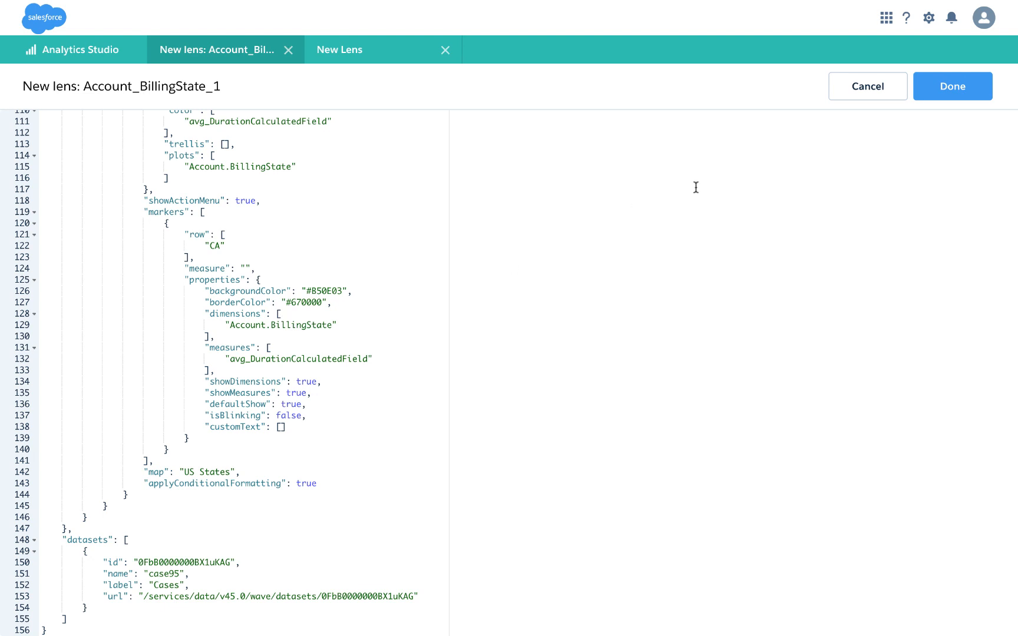
pyautogui.click(926, 90)
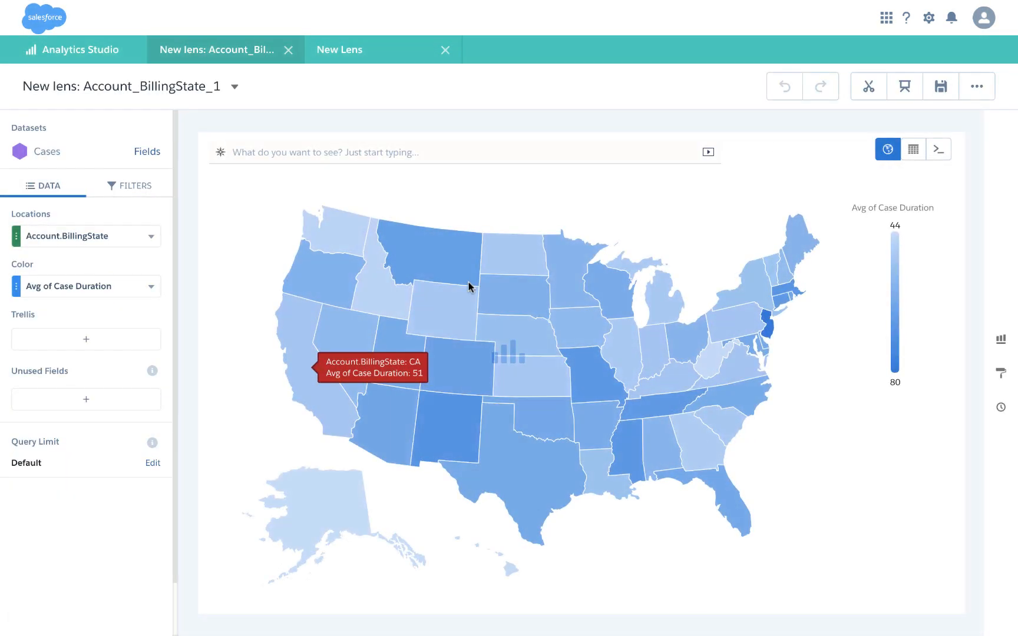
# Clip the lens to the dashboard designer and place Account_BillingState_1 as a map chart in the canvas's upper-left corner.
pyautogui.click(869, 88)
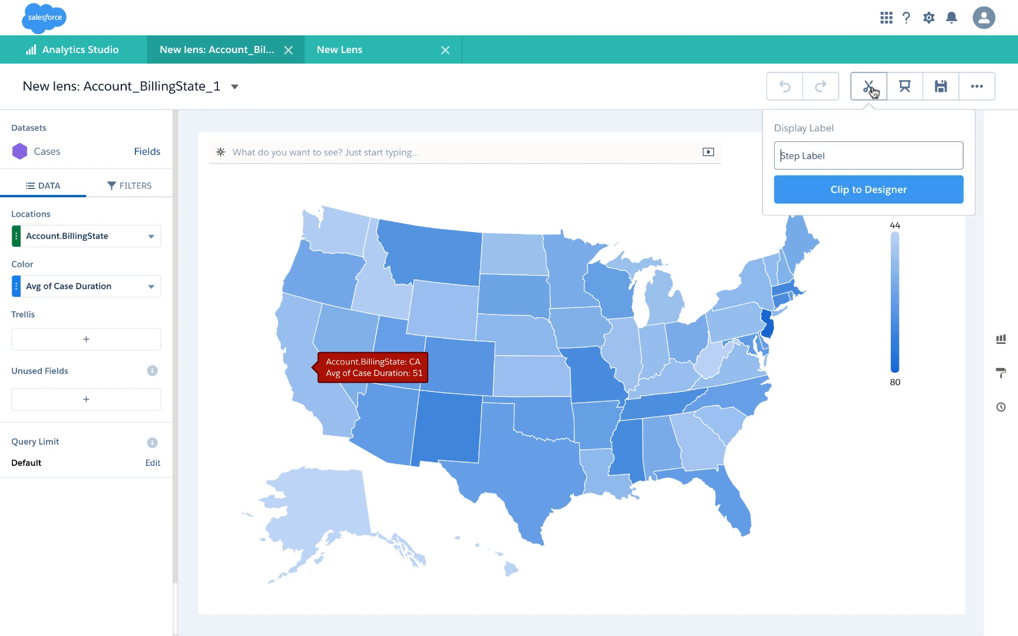
pyautogui.click(836, 189)
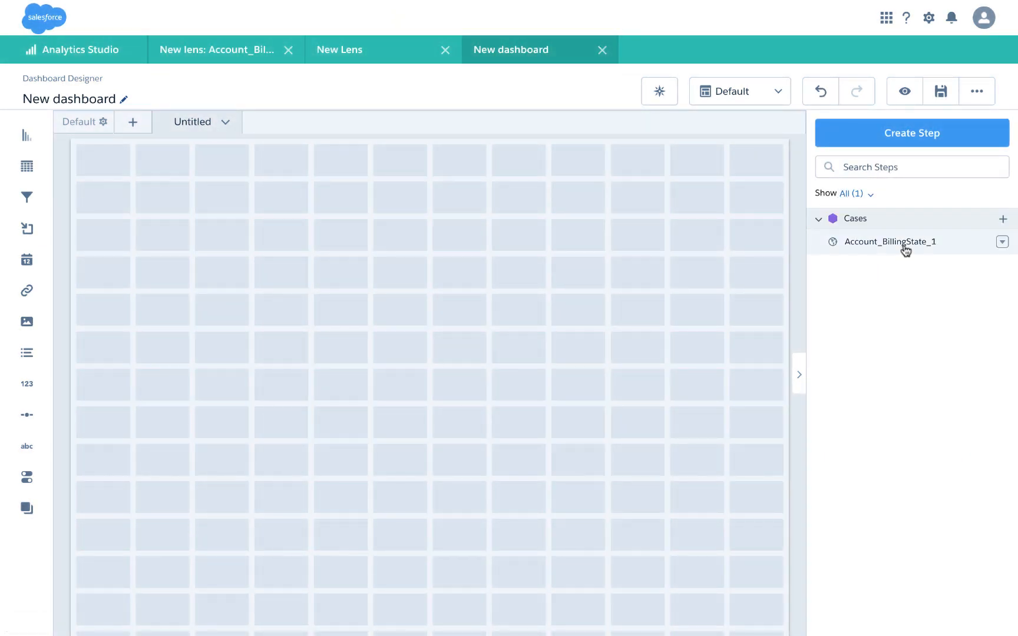
pyautogui.moveTo(904, 247); pyautogui.dragTo(159, 203)
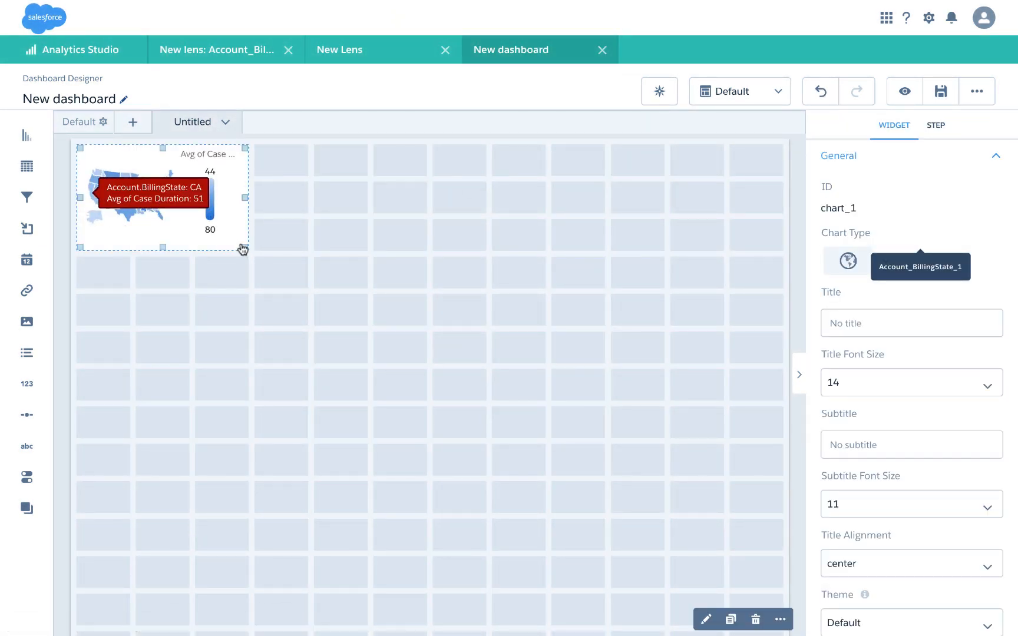
# Lay out the dashboard with a toggle widget across the top row and the map below it, full width and seven rows high.
pyautogui.moveTo(245, 248); pyautogui.dragTo(461, 347)
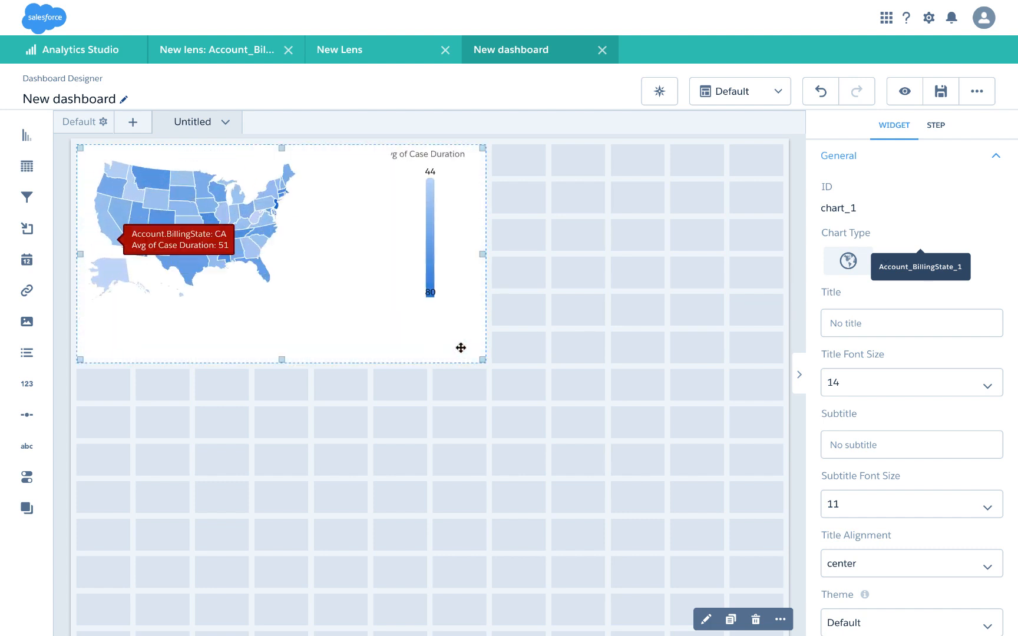
pyautogui.moveTo(361, 245); pyautogui.dragTo(395, 286)
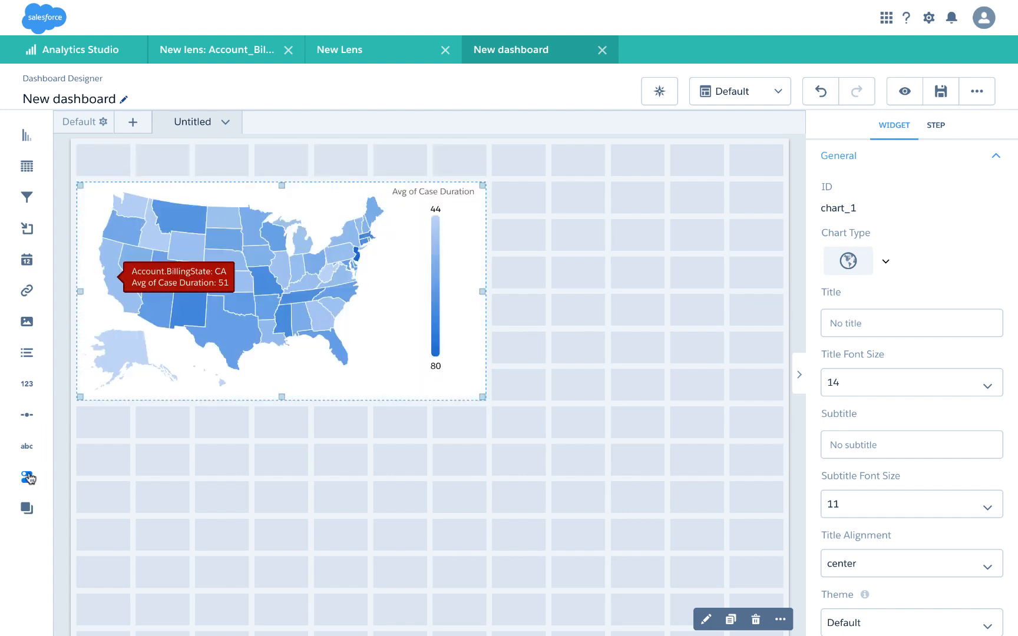
pyautogui.moveTo(40, 477); pyautogui.dragTo(736, 170)
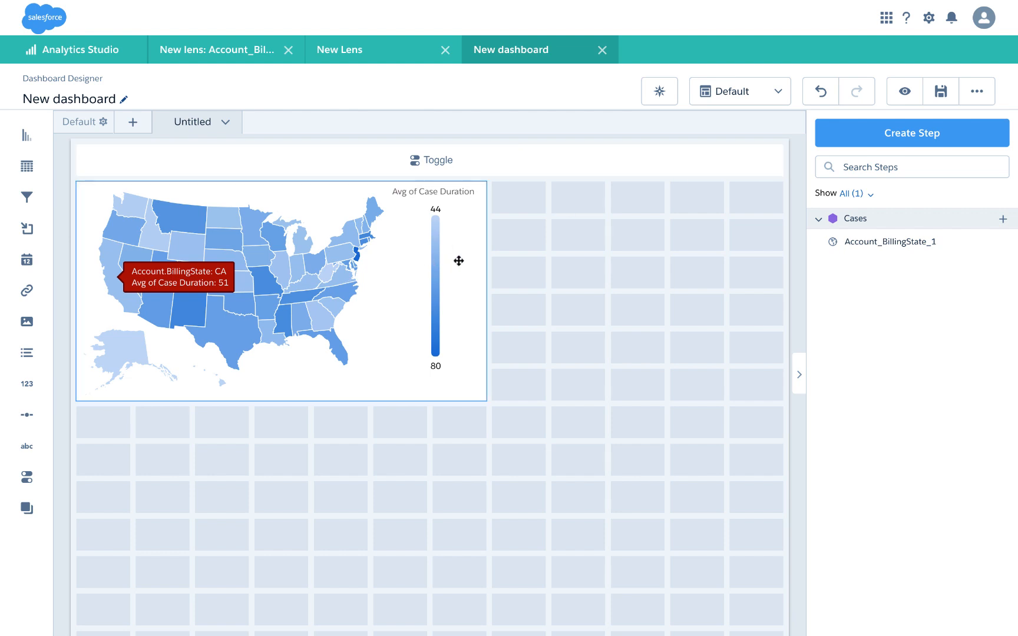
pyautogui.click(473, 295)
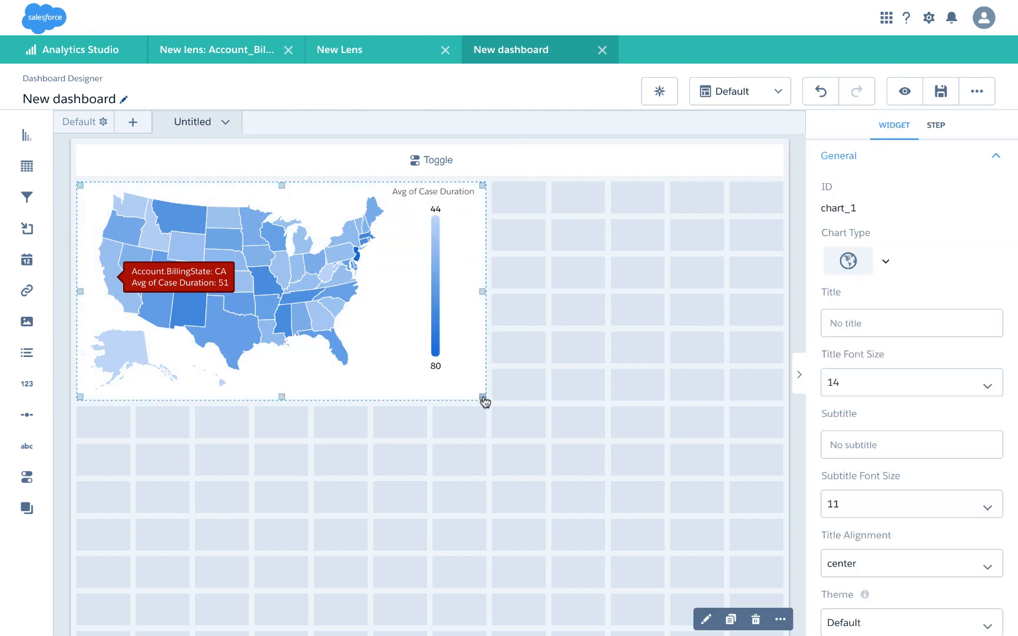
pyautogui.moveTo(483, 398); pyautogui.dragTo(777, 440)
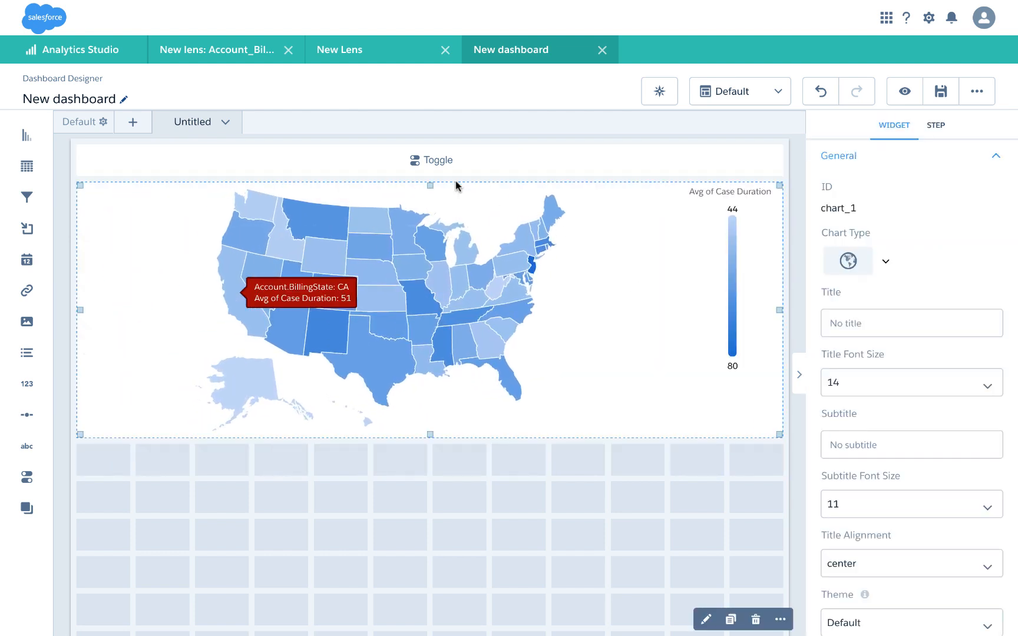
# Start a static step with custom values as the toggle widget's data.
pyautogui.click(432, 159)
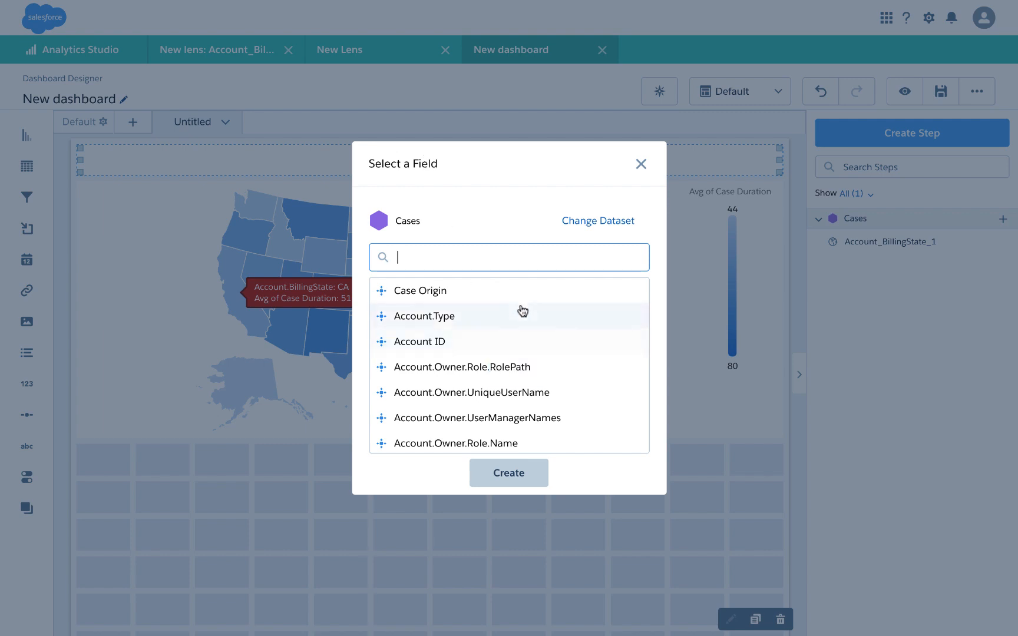
pyautogui.scroll(-10, 504, 345)
pyautogui.scroll(5, 504, 345)
pyautogui.scroll(5, 504, 345)
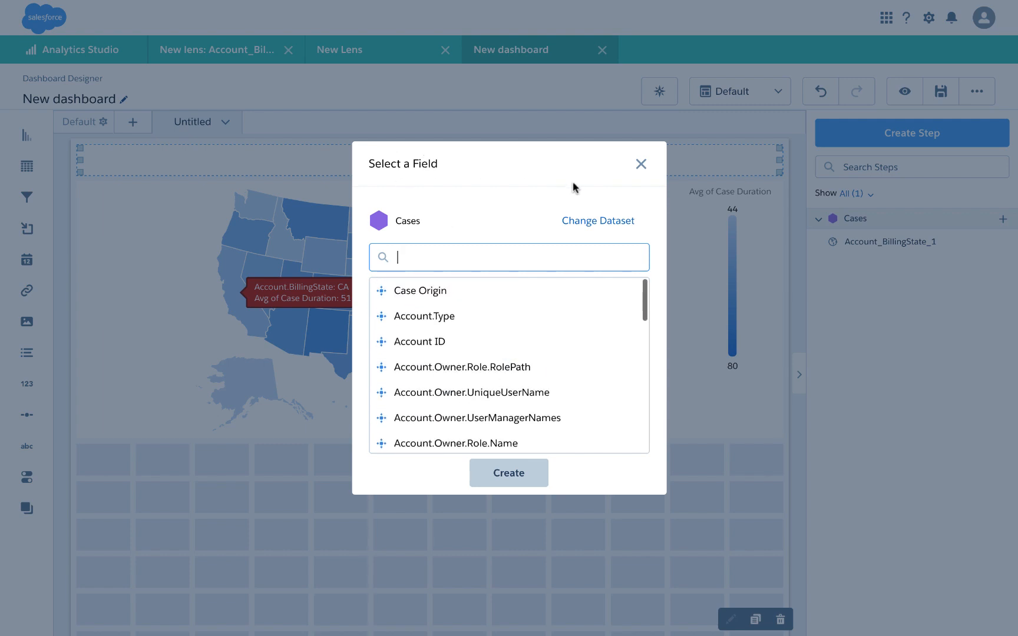
pyautogui.click(589, 220)
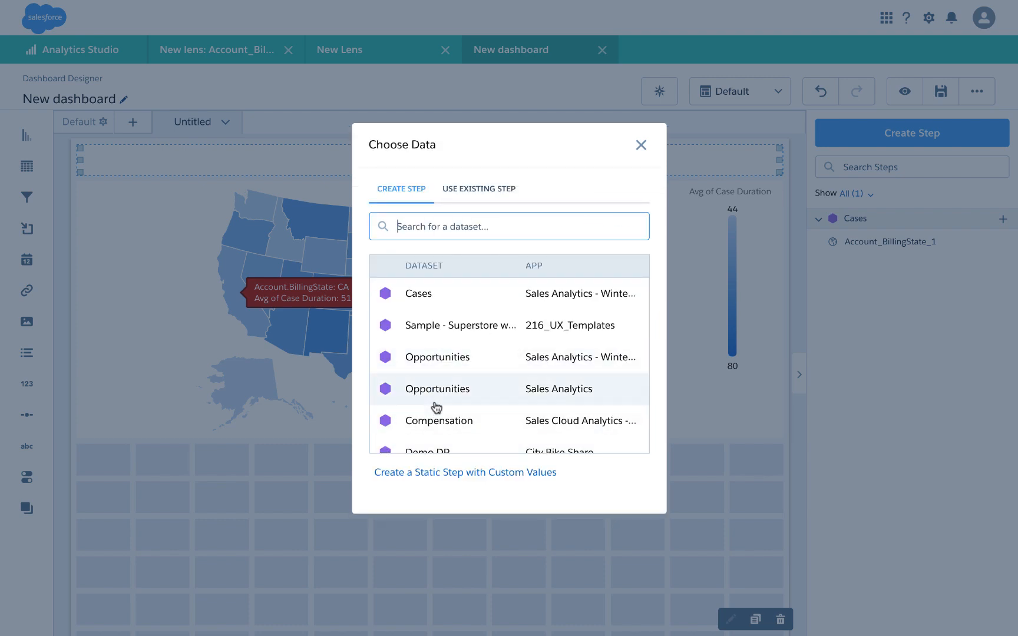
pyautogui.click(451, 474)
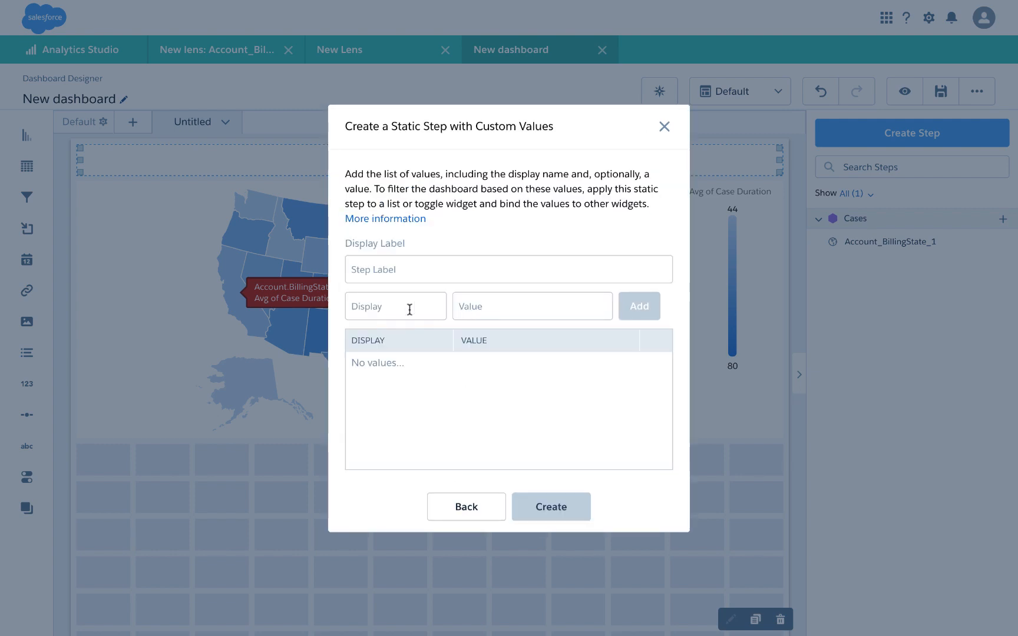
# Add a static value with display name Pennsylvania and value PA.
pyautogui.click(382, 301)
pyautogui.write('C')
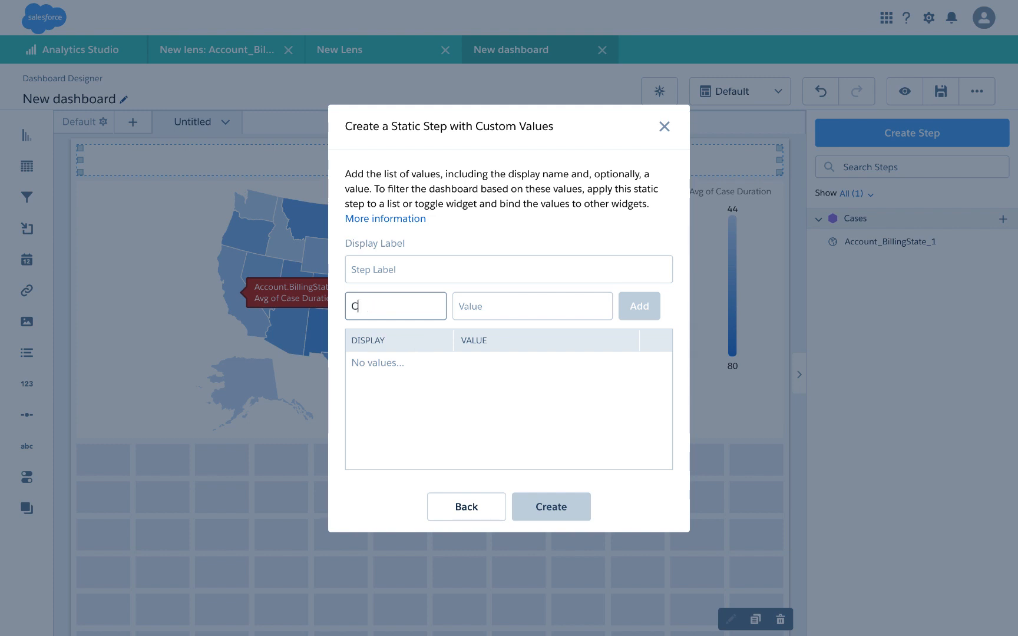
pyautogui.press('BackSpace')
pyautogui.write('P')
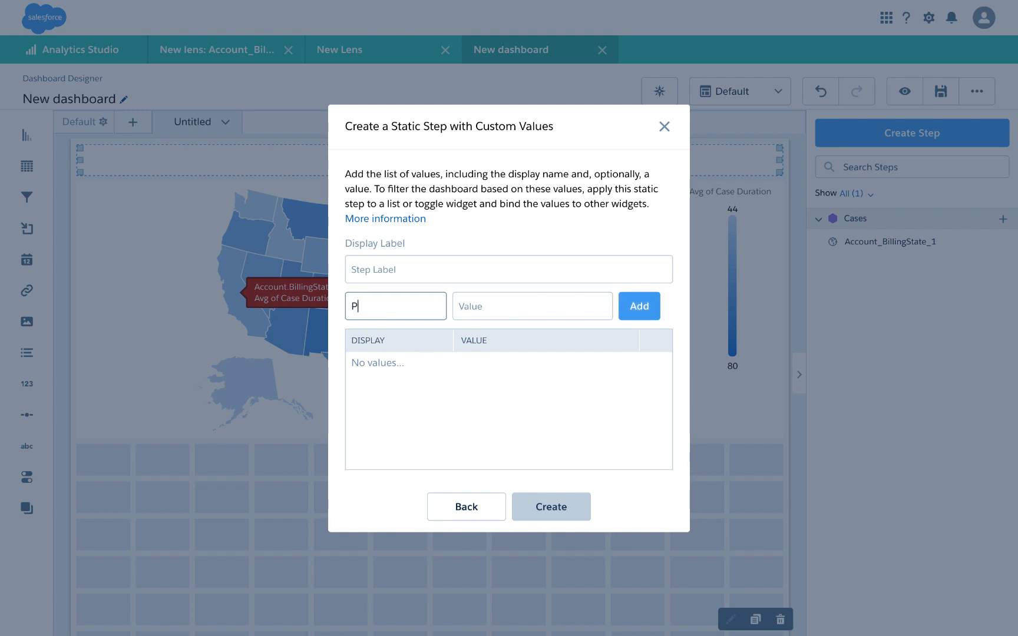
pyautogui.write('ennsylvania')
pyautogui.press('Tab')
pyautogui.write('PA')
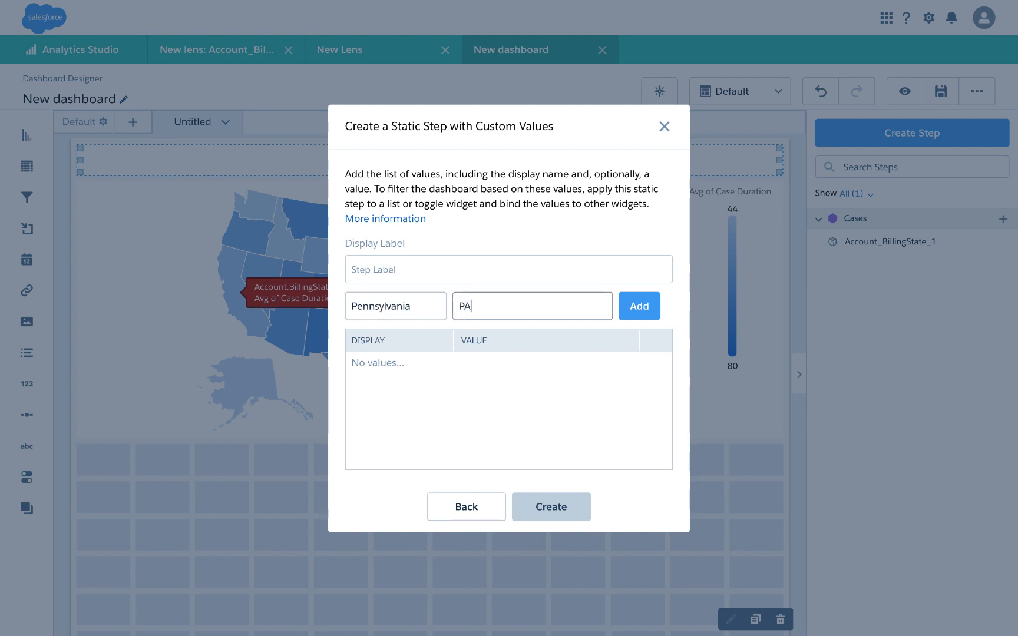
pyautogui.click(640, 305)
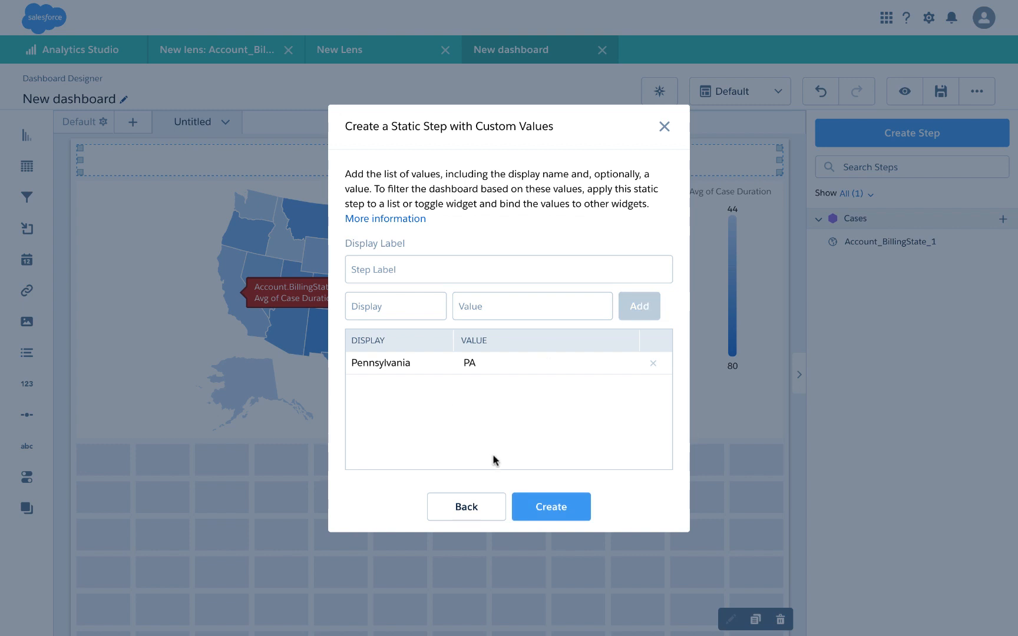
# Add a static value with display name DC and value DC.
pyautogui.click(378, 307)
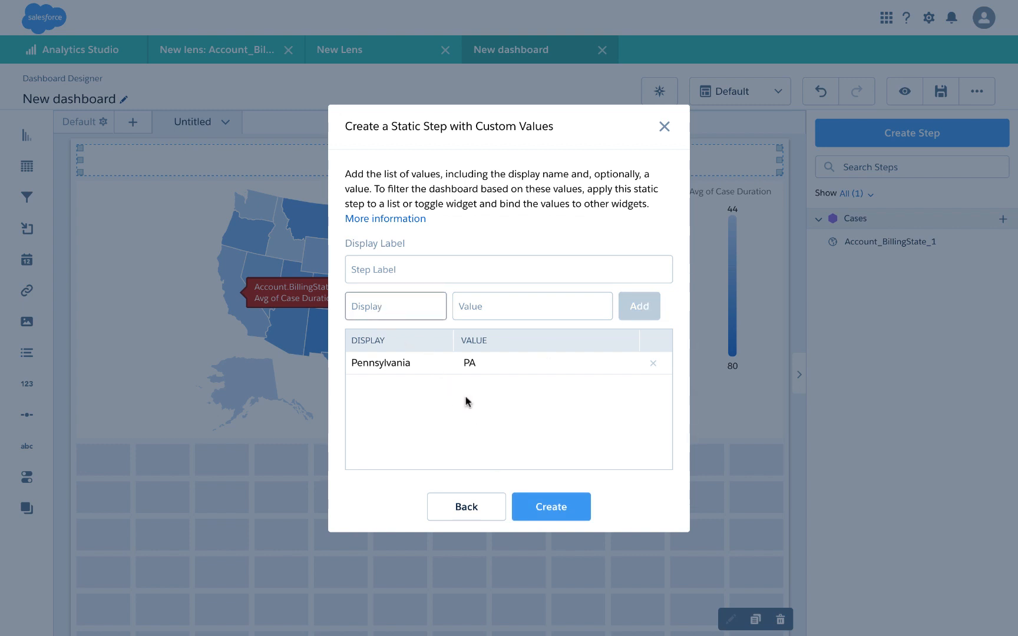
pyautogui.write('DC')
pyautogui.click(502, 305)
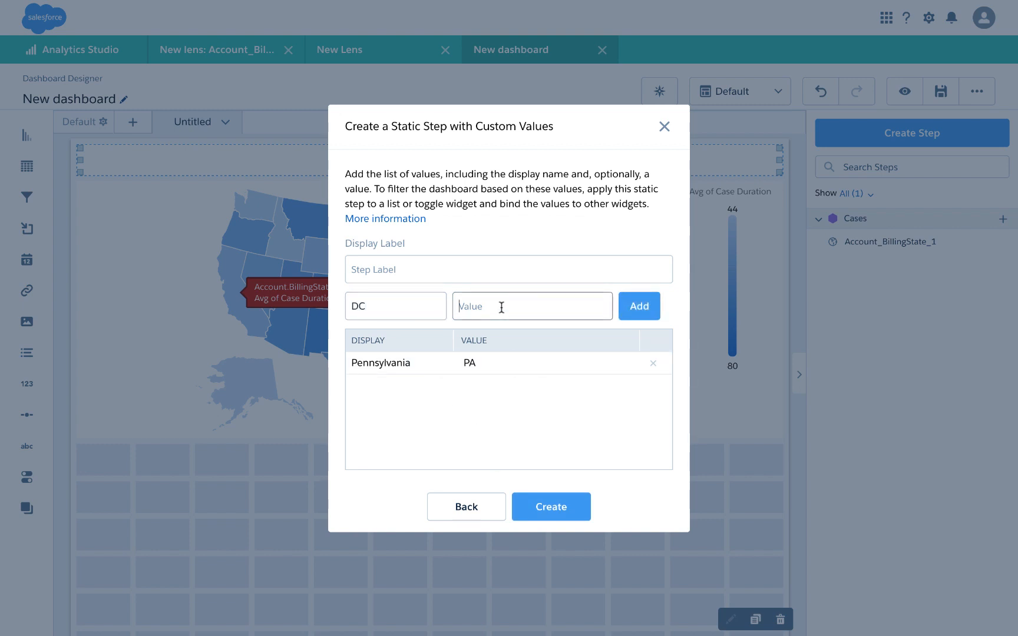
pyautogui.write('DC')
pyautogui.click(641, 305)
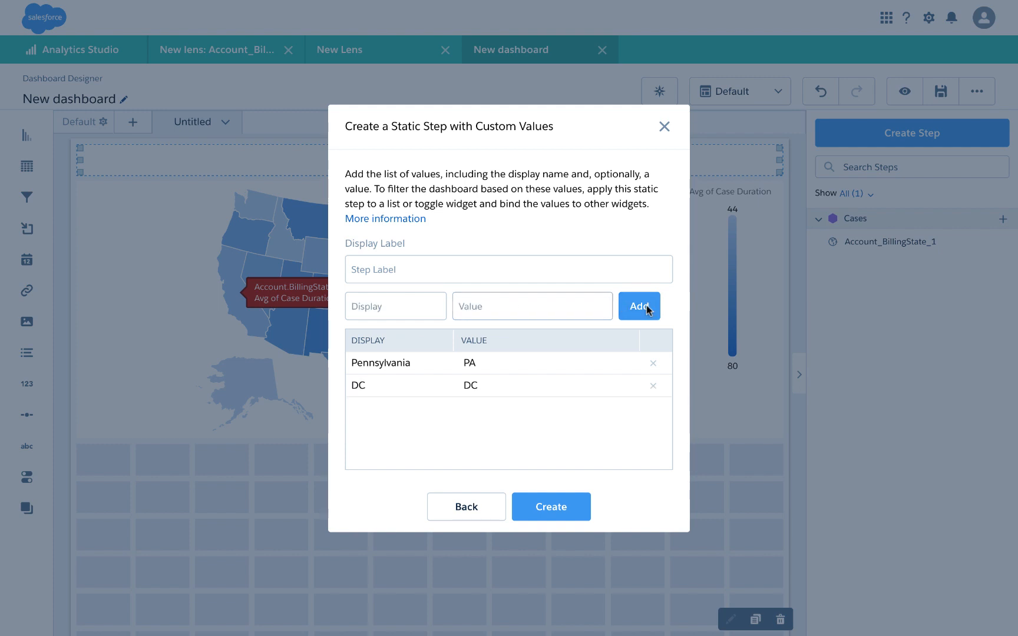
# Add a static value with display name California and value CA.
pyautogui.click(389, 309)
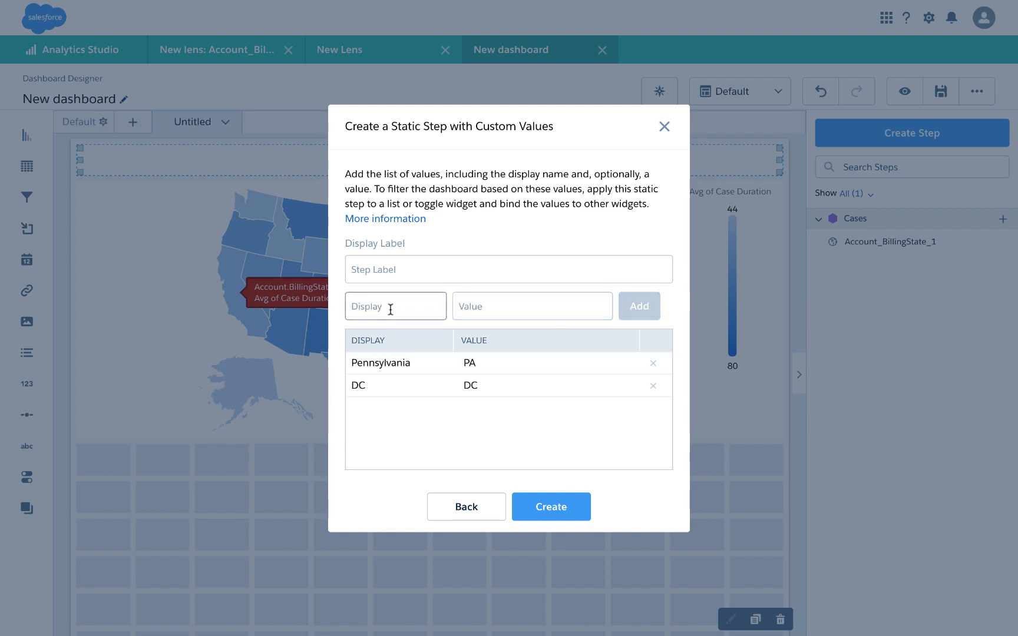
pyautogui.write('California')
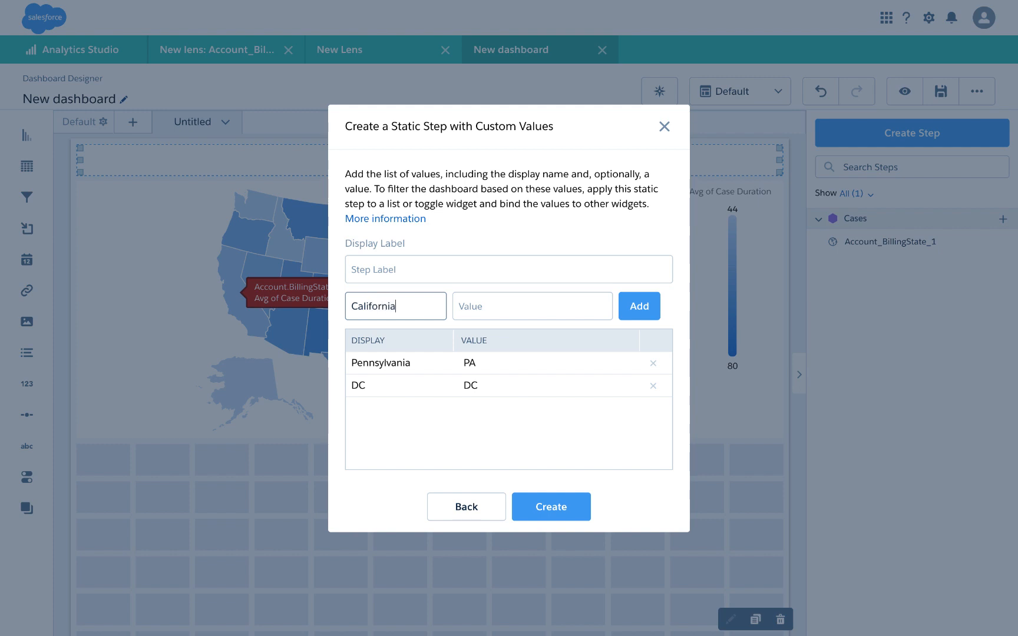
pyautogui.click(474, 296)
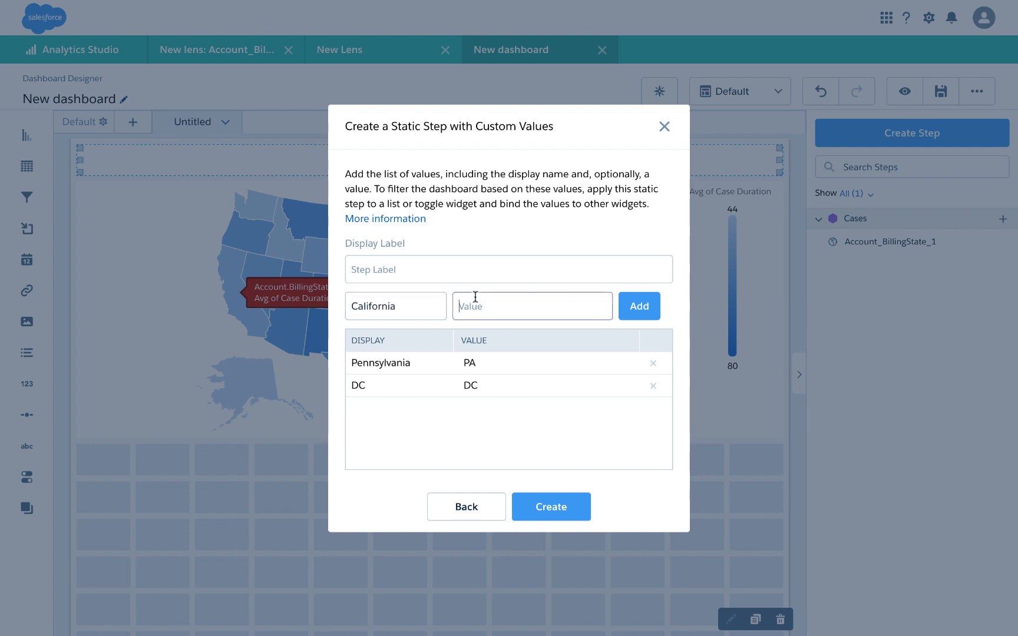
pyautogui.write('CA')
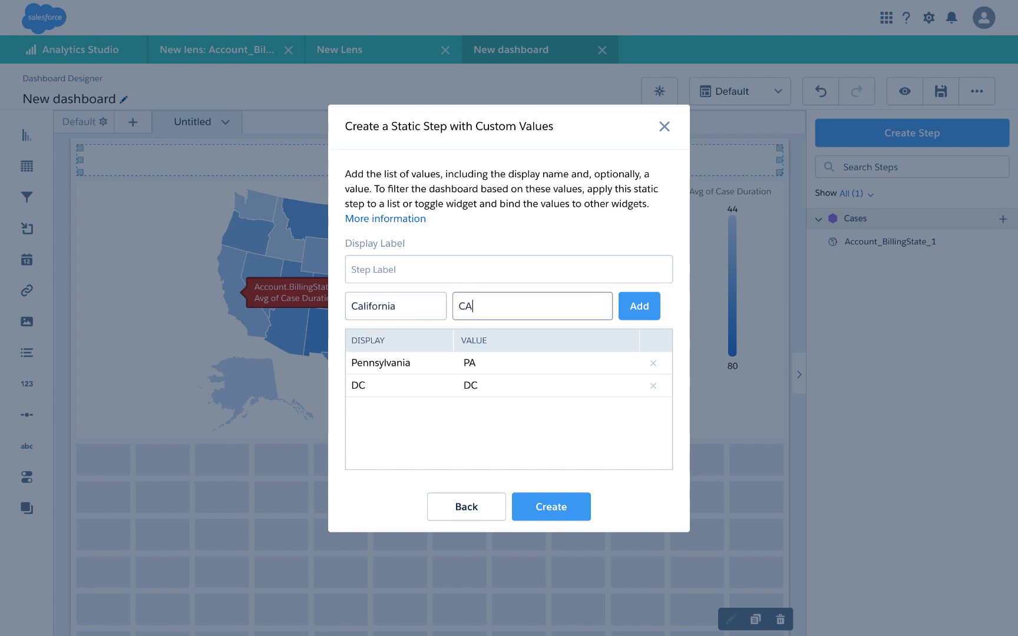
pyautogui.click(636, 312)
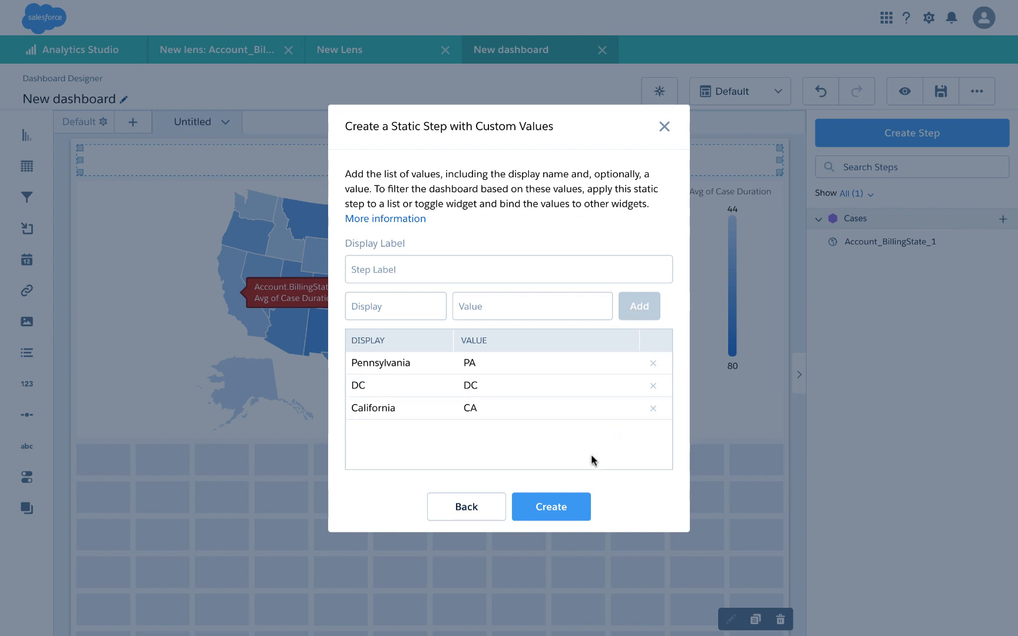
# Create the static step from the entered state values and open the dashboard JSON at the map chart's markers section.
pyautogui.click(551, 506)
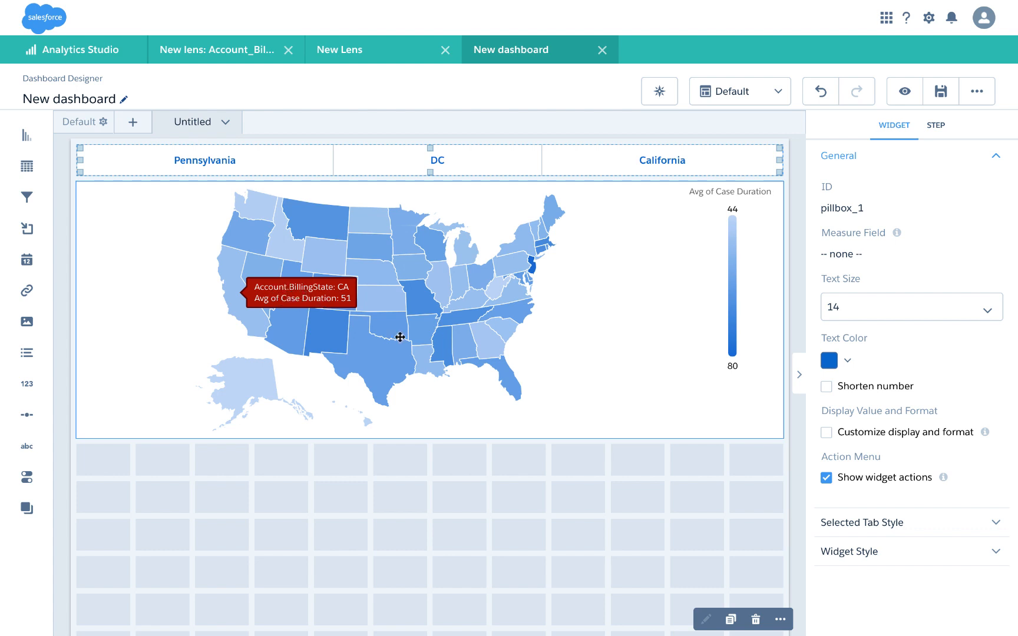
pyautogui.hotkey('ctrl', 'e')
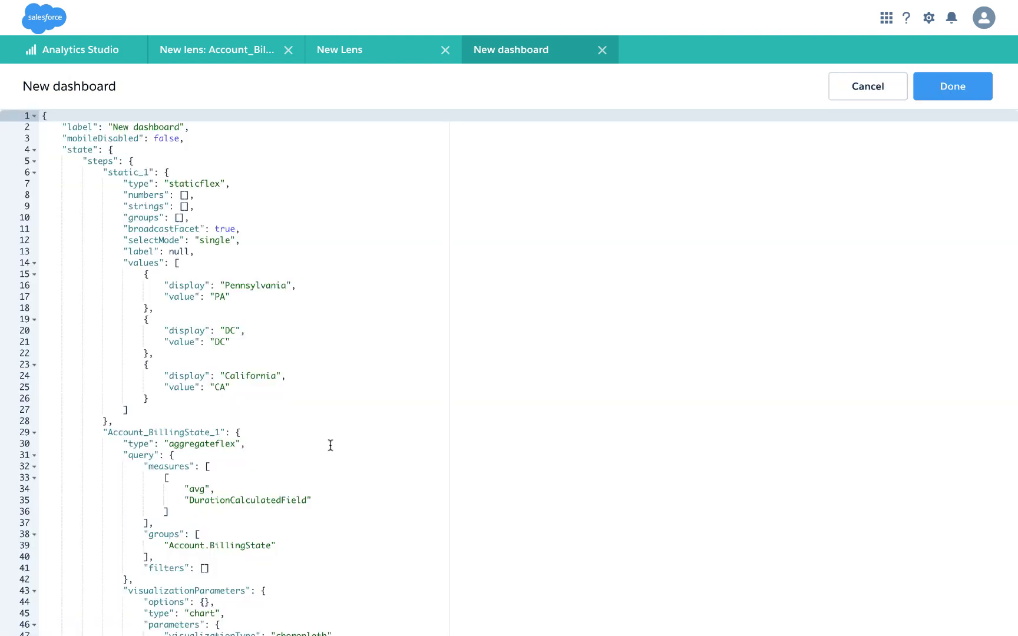
pyautogui.scroll(-15, 330, 445)
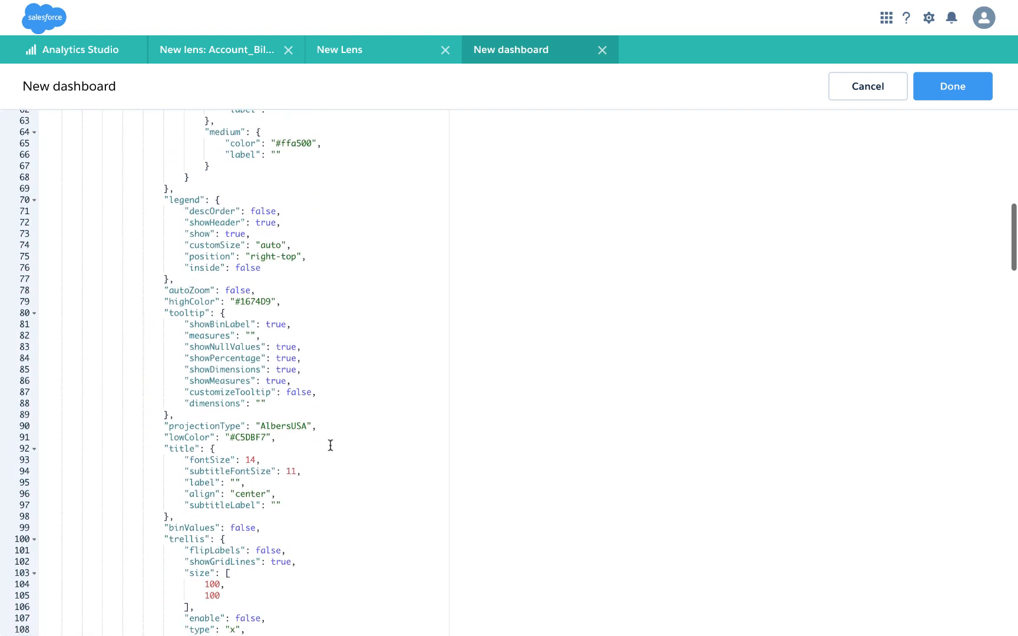
pyautogui.scroll(-20, 330, 445)
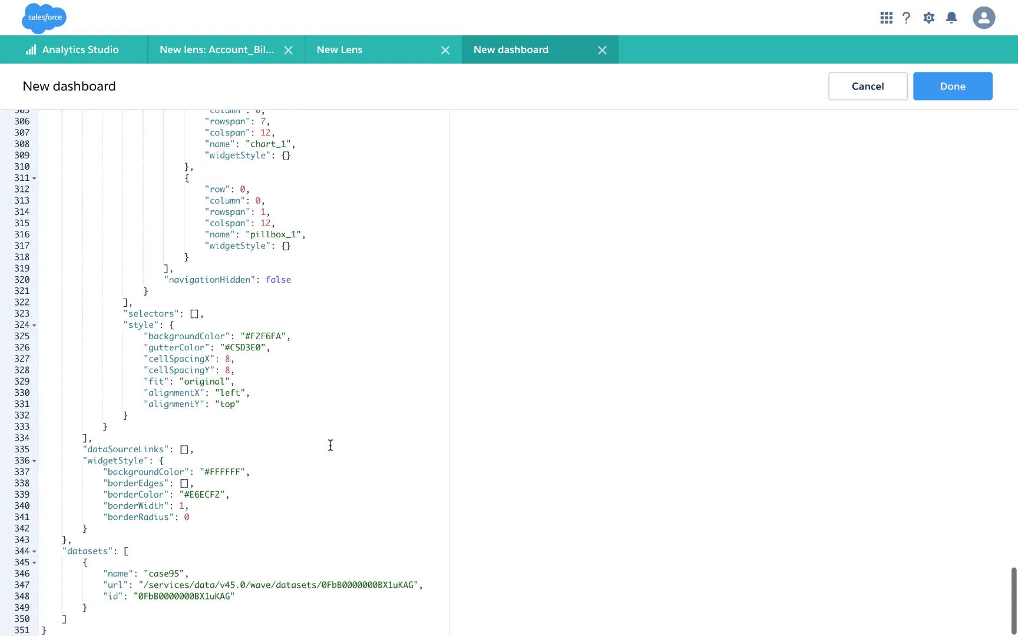
pyautogui.scroll(9, 331, 446)
pyautogui.scroll(2, 330, 445)
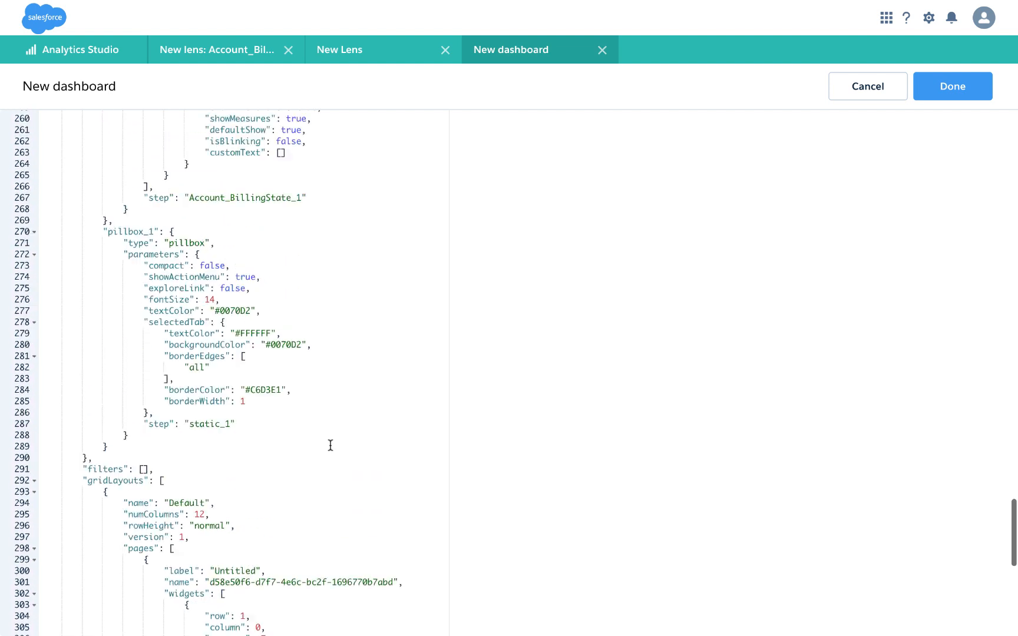
pyautogui.scroll(4, 331, 445)
pyautogui.scroll(-2, 331, 445)
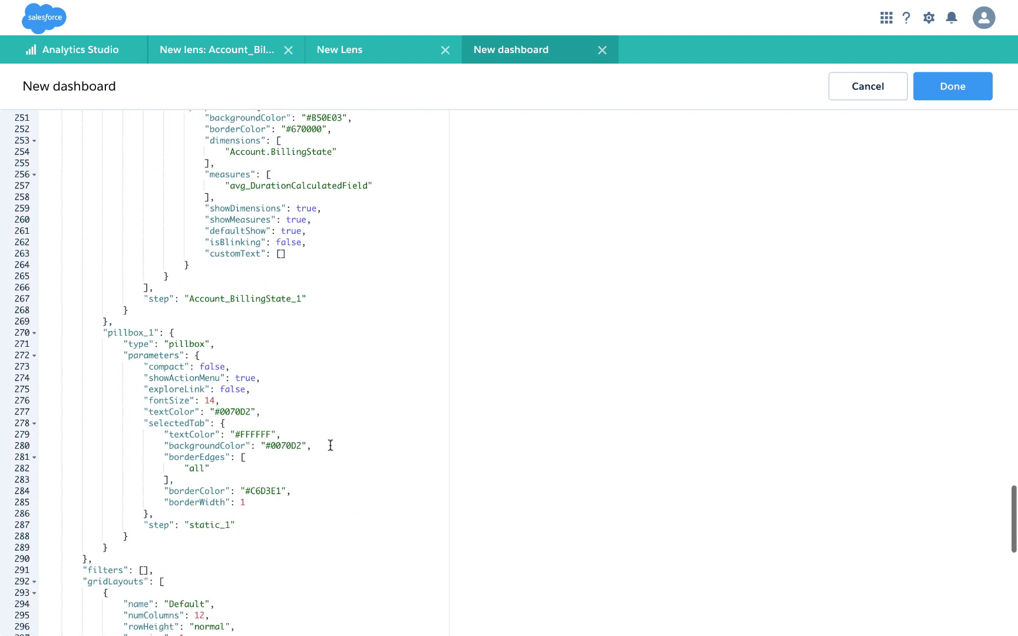
pyautogui.scroll(-1, 331, 445)
pyautogui.scroll(6, 330, 445)
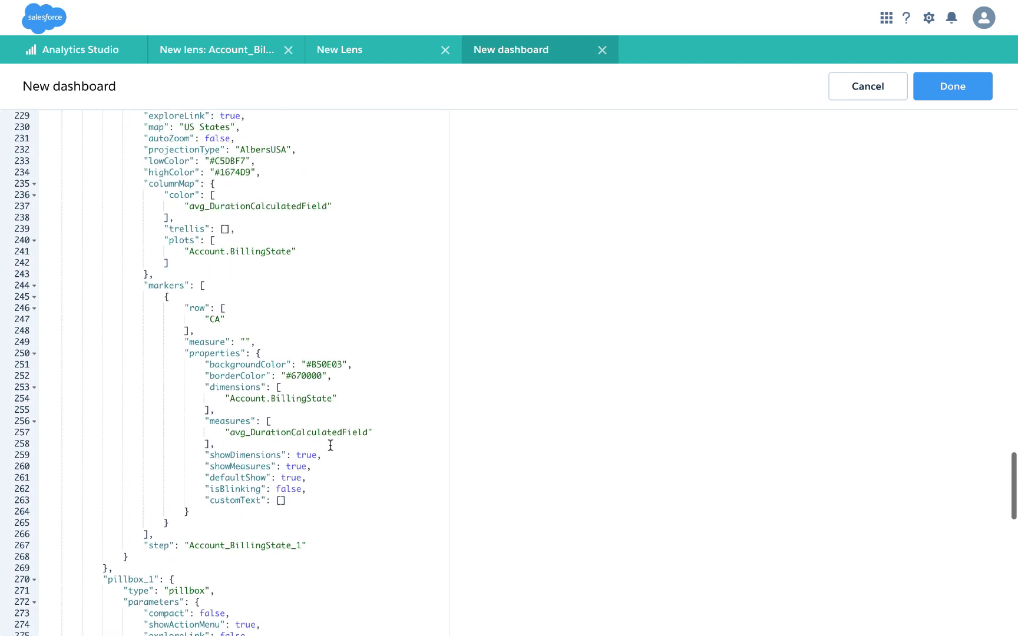
# Replace the map marker's row value in the JSON with the opening of a binding, {{ cell(}}.
pyautogui.click(245, 387)
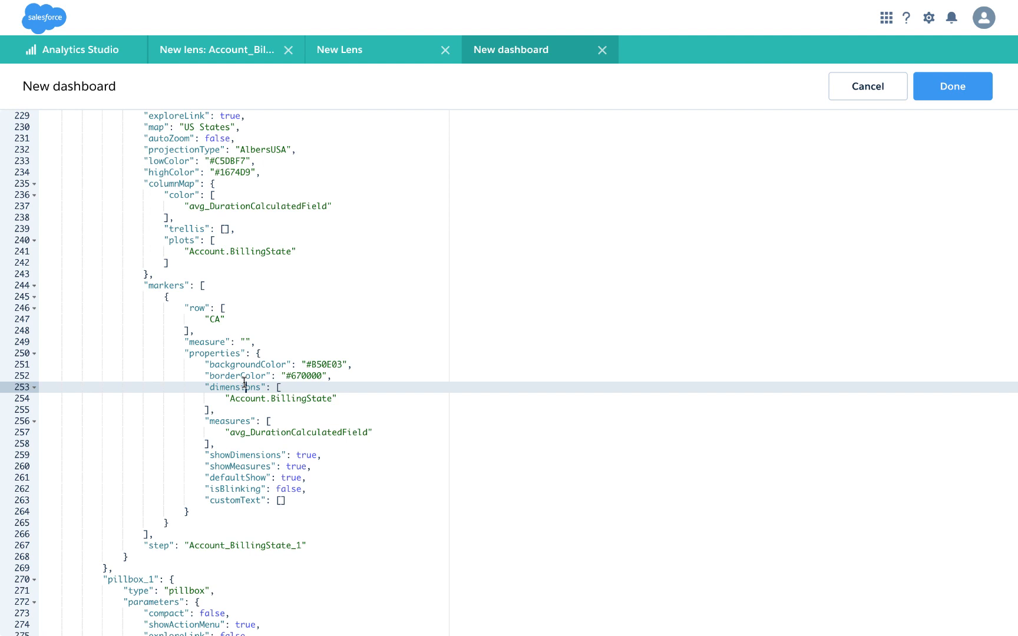
pyautogui.click(219, 319)
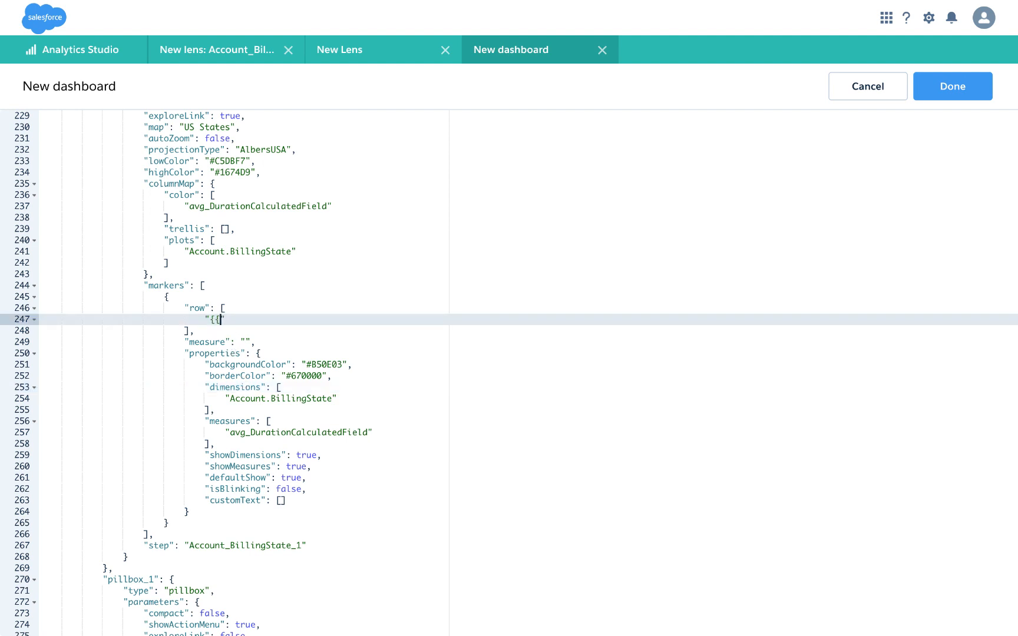
pyautogui.write('}}')
pyautogui.press('BackSpace')
pyautogui.press('BackSpace')
pyautogui.write('e')
# Complete the marker's row binding as {{ cell(static_1.selection, 0, \"value\").asString() }} and apply the JSON changes.
pyautogui.scroll(-5, 314, 353)
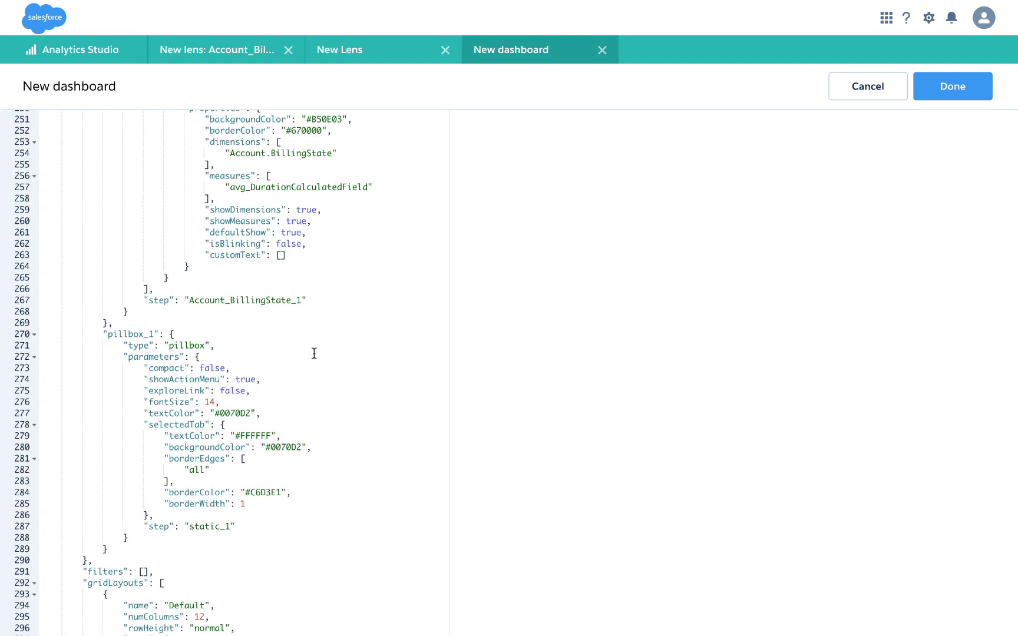
pyautogui.doubleClick(210, 527)
pyautogui.hotkey('ctrl', 'c')
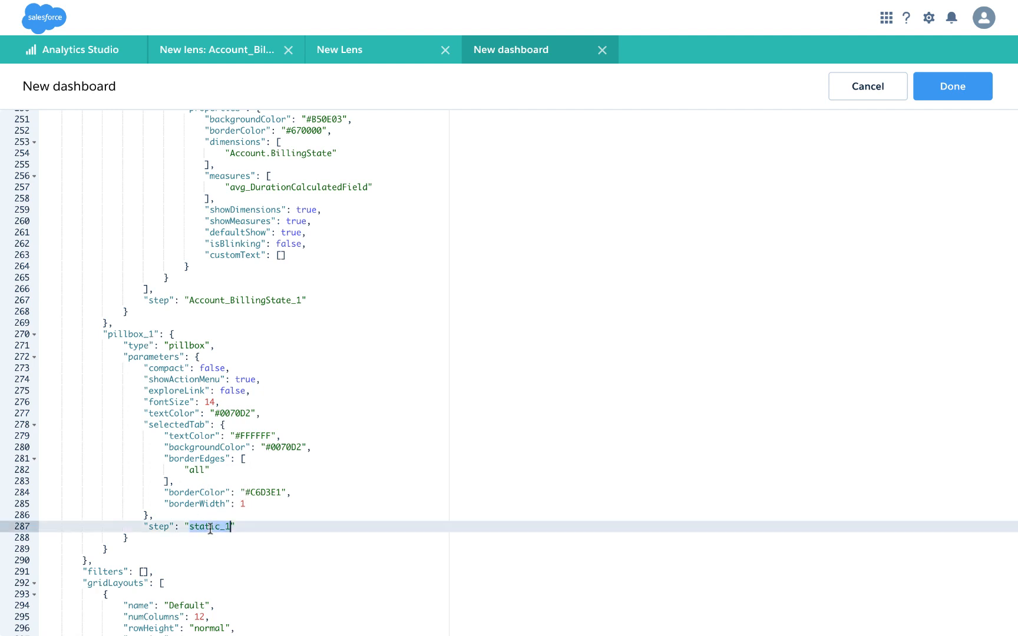
pyautogui.scroll(3, 292, 294)
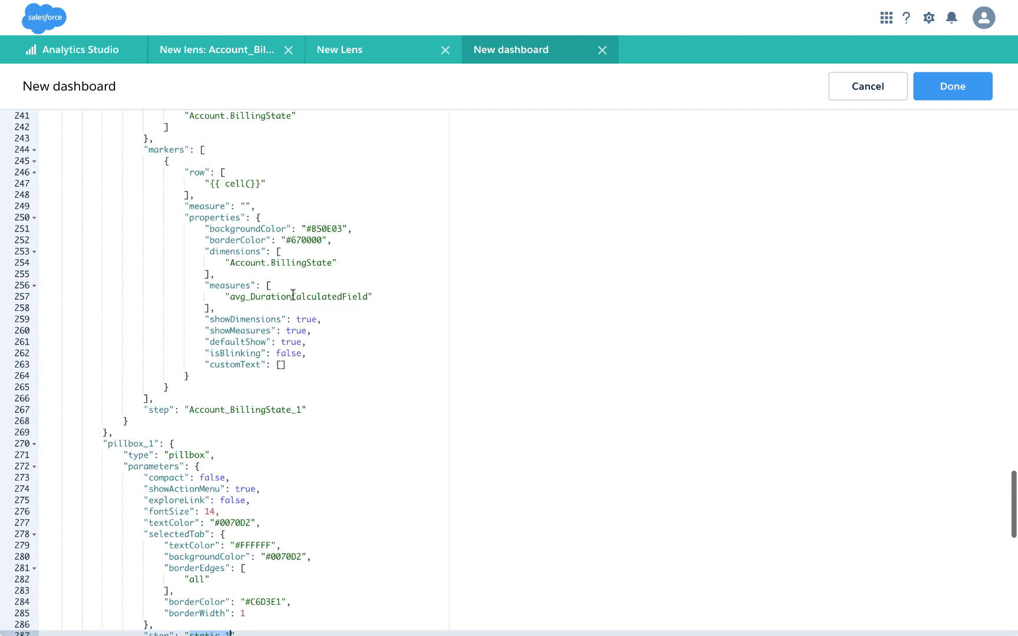
pyautogui.click(250, 183)
pyautogui.hotkey('ctrl', 'v')
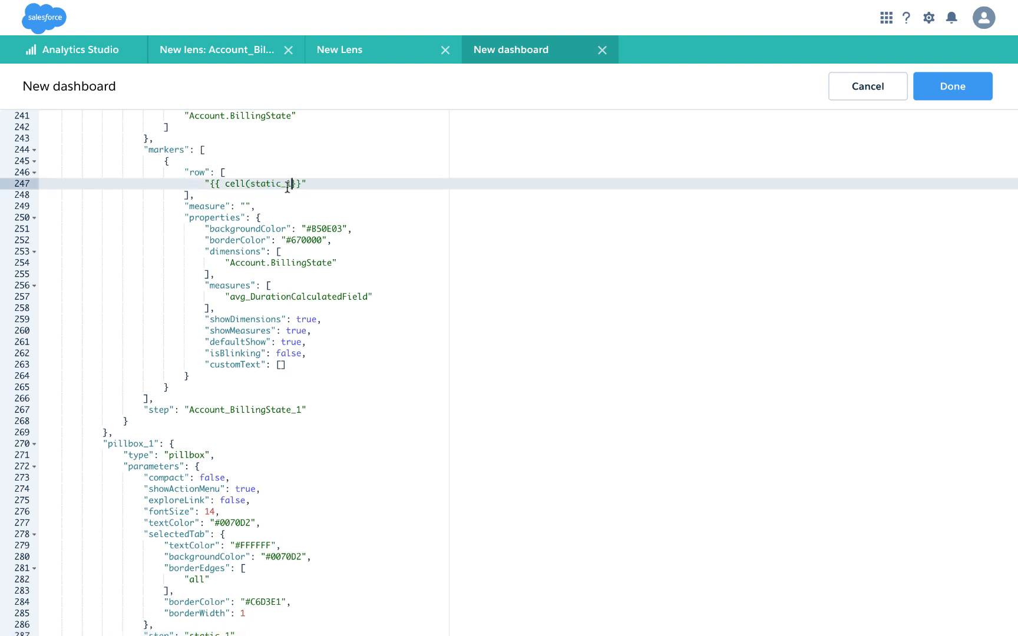
pyautogui.write('.selection, 0, "value')
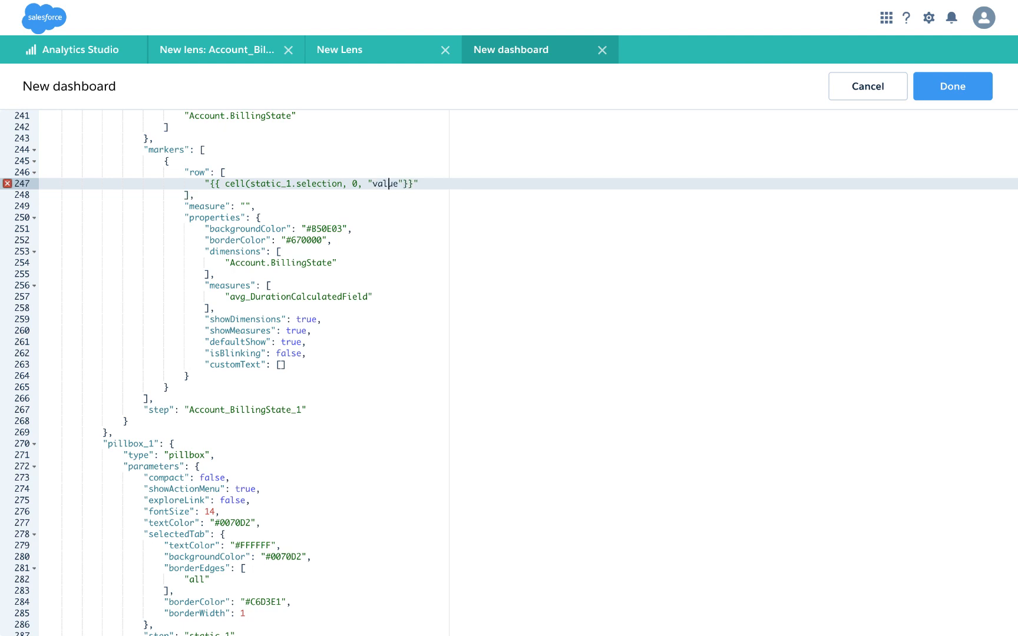
pyautogui.write('\\"value\\").asString()')
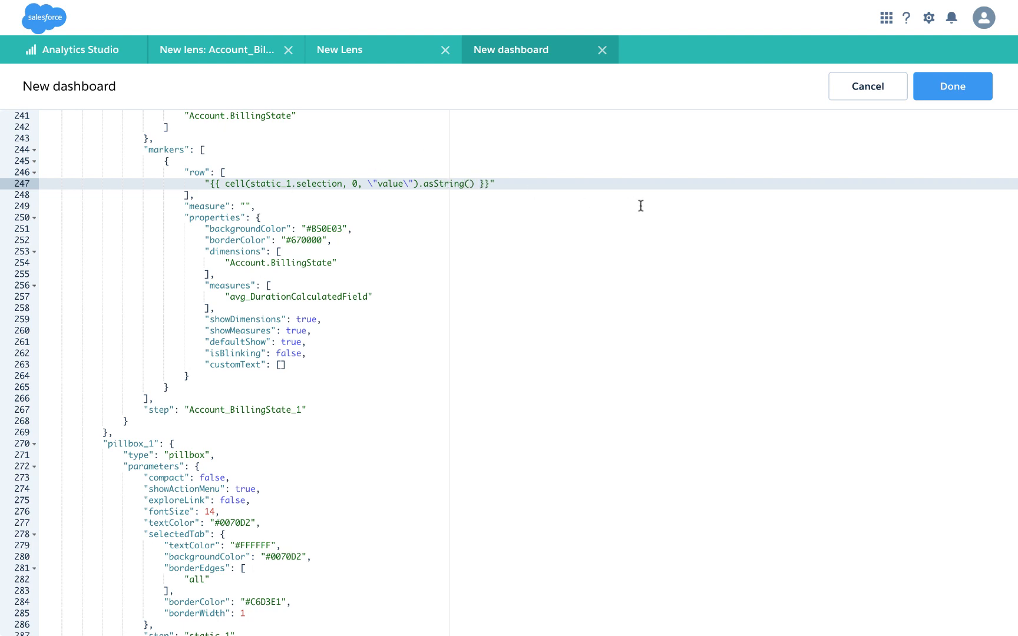
pyautogui.click(957, 93)
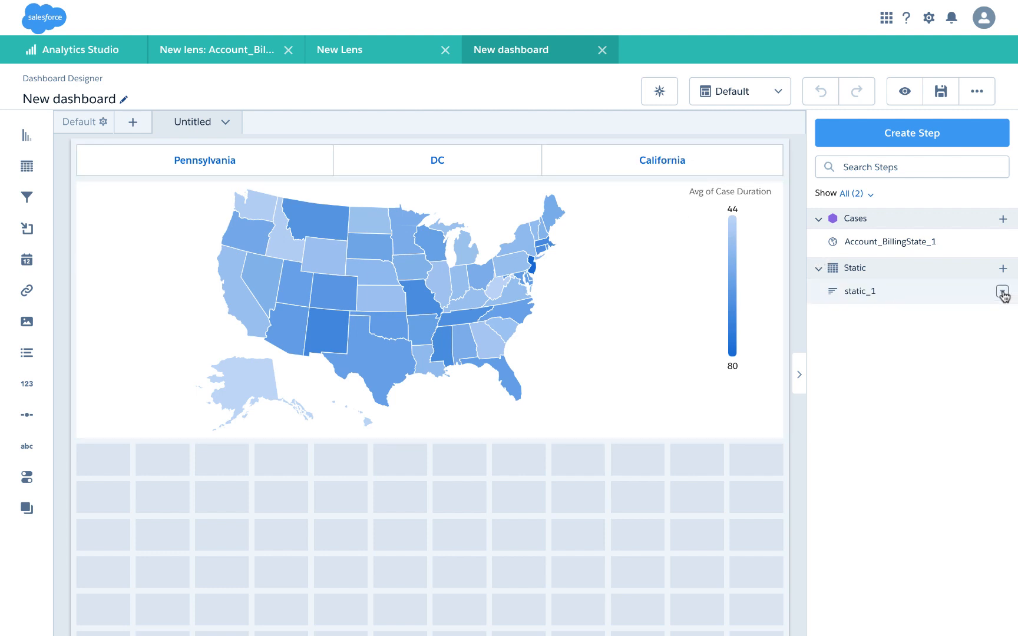
# Set the static_1 step's selection type to Single selection (required).
pyautogui.click(1002, 292)
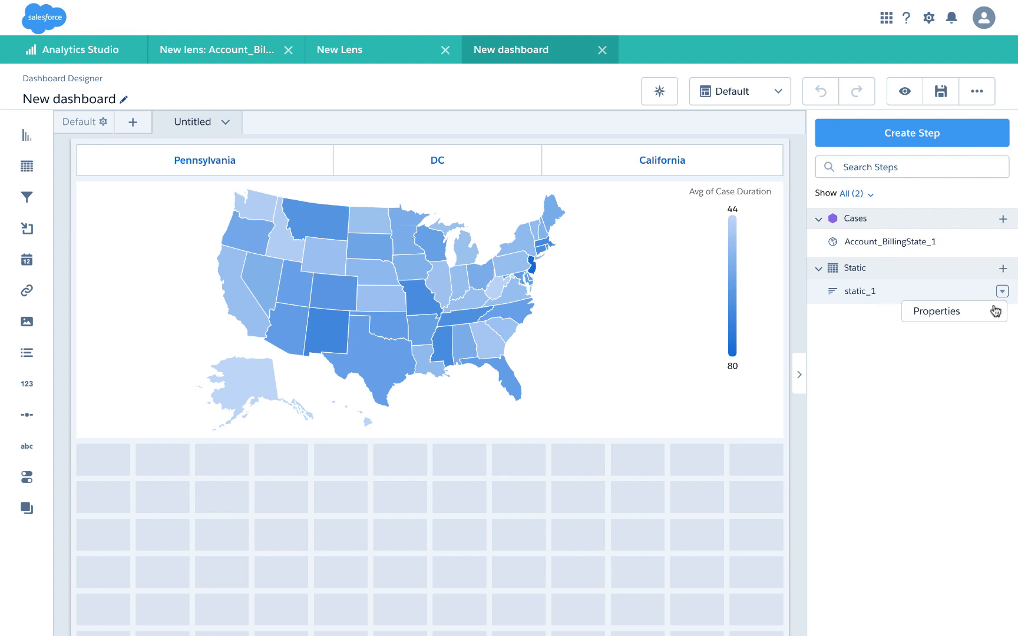
pyautogui.click(972, 312)
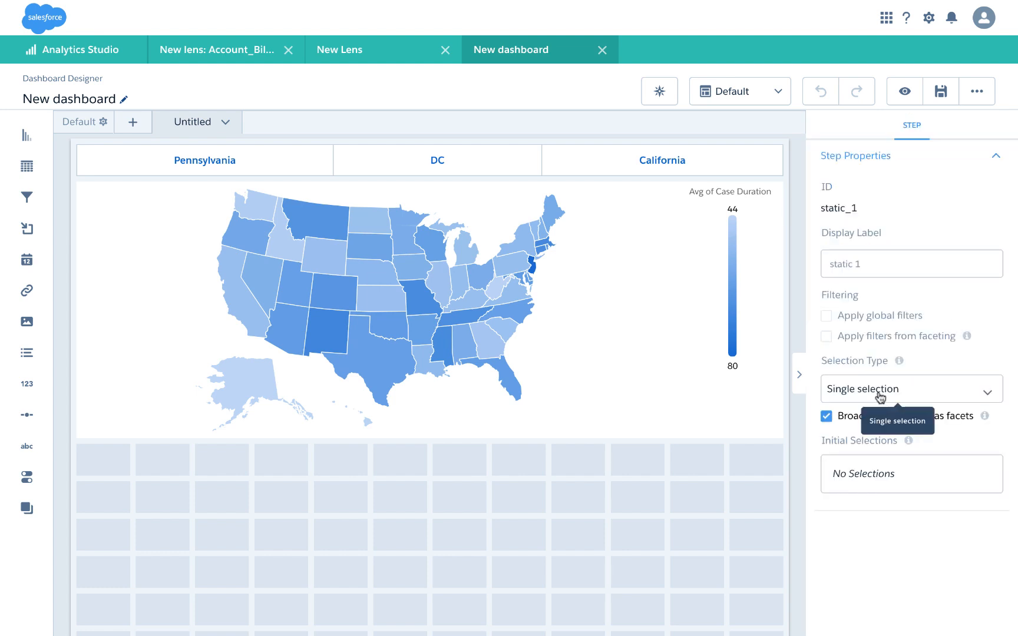
pyautogui.click(880, 396)
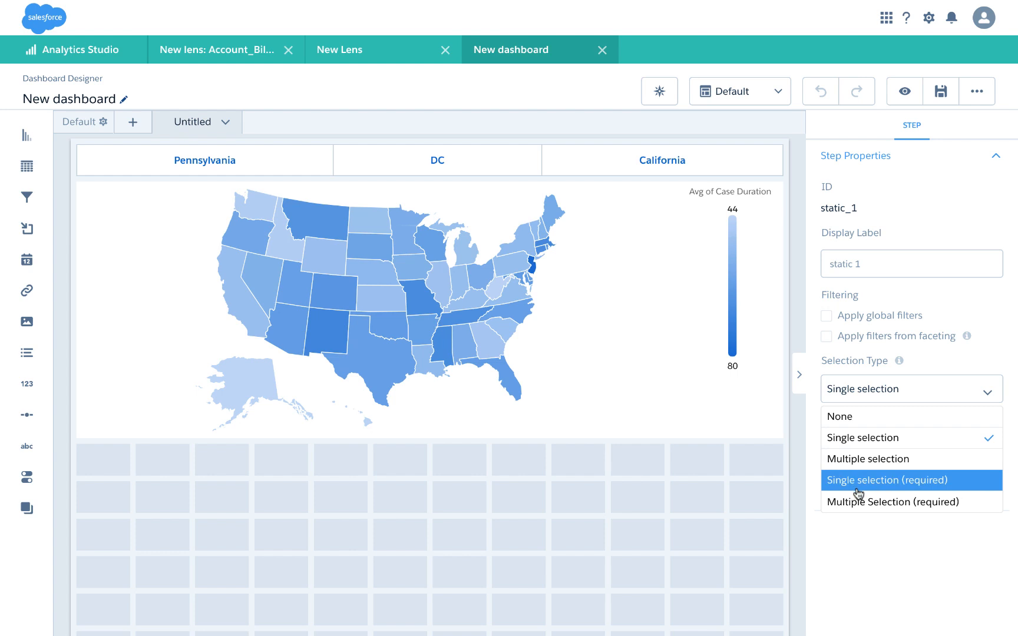
pyautogui.click(858, 494)
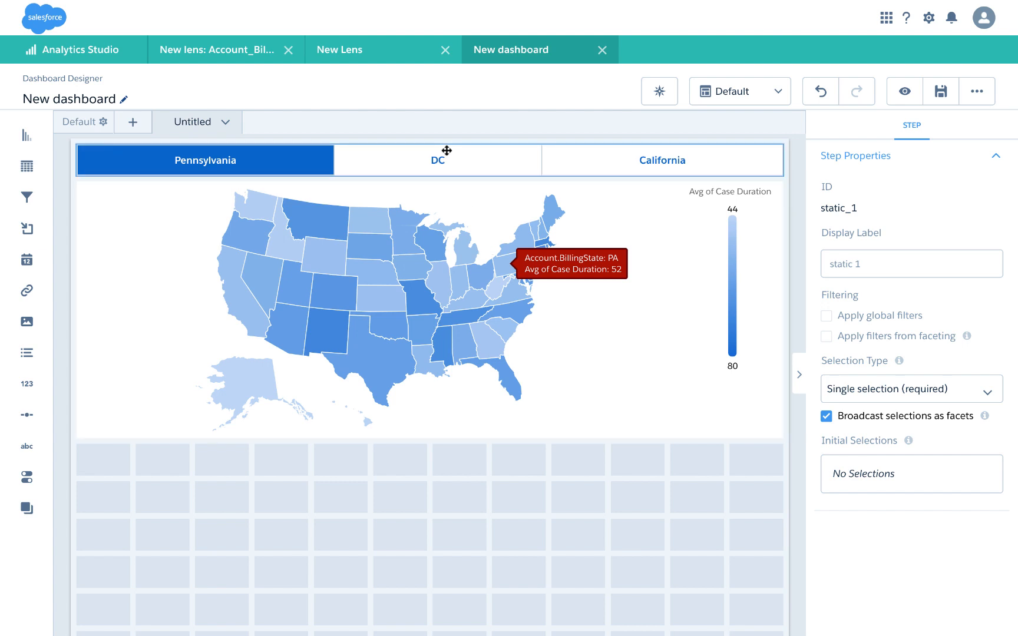
# Preview the dashboard and switch the toggle between Pennsylvania, DC and California to check the map marker.
pyautogui.click(901, 93)
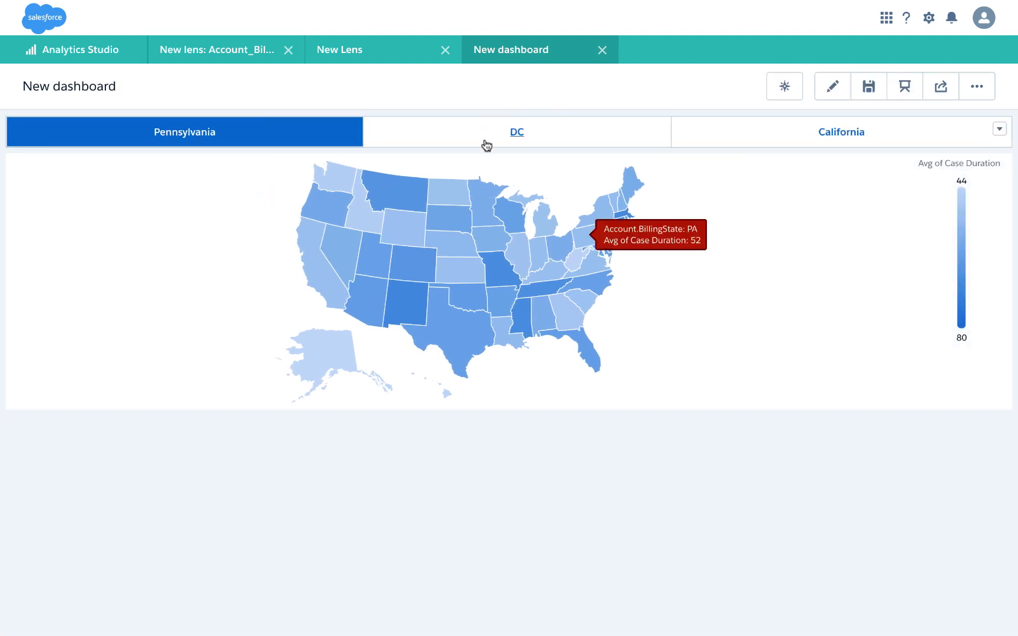
pyautogui.click(502, 134)
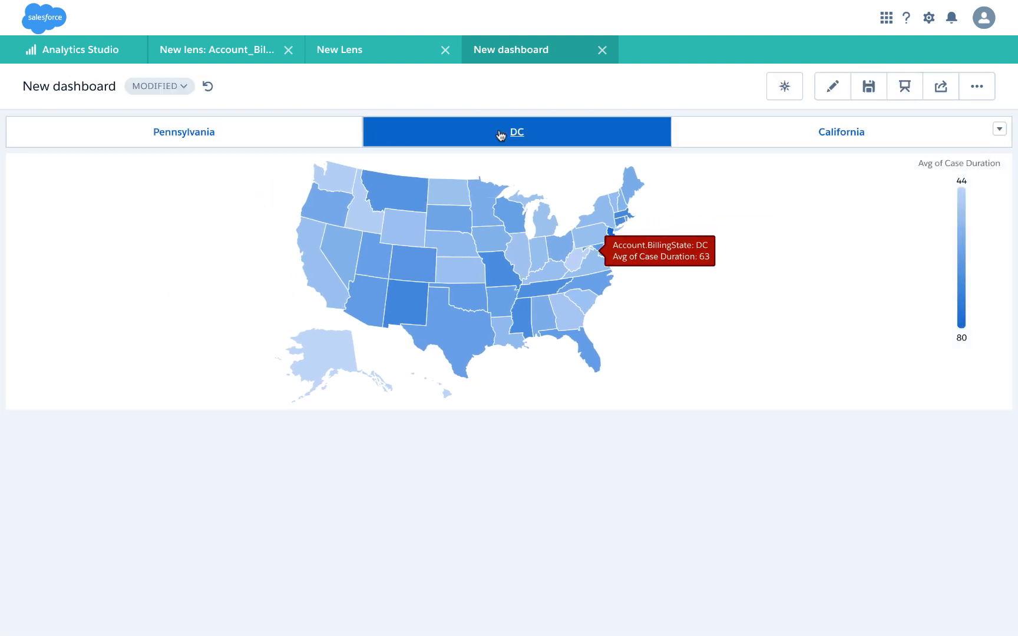
pyautogui.click(687, 129)
pyautogui.click(593, 124)
pyautogui.click(285, 126)
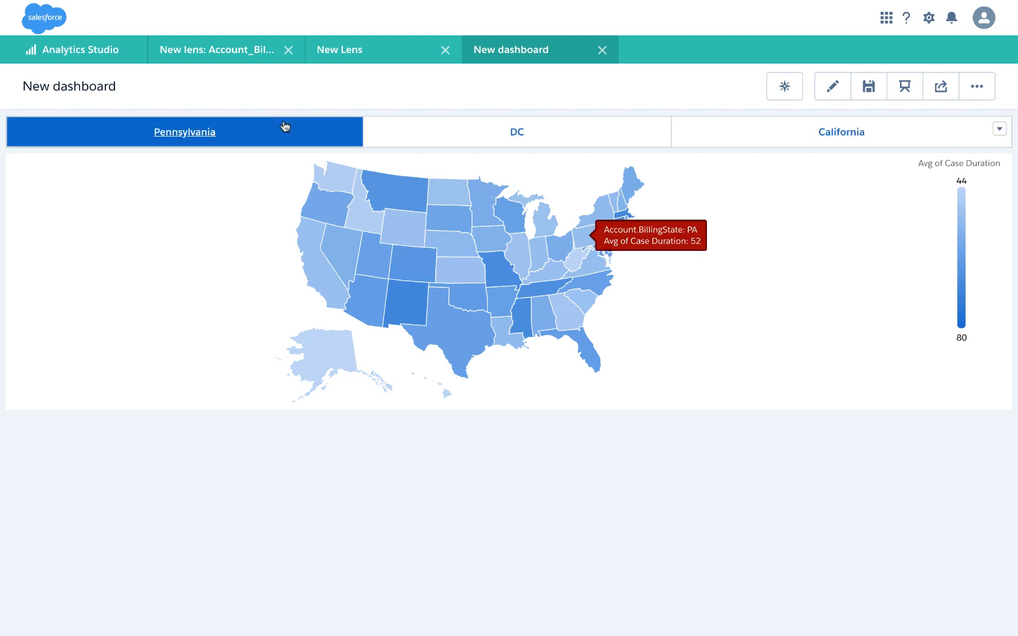
pyautogui.click(467, 126)
pyautogui.click(776, 131)
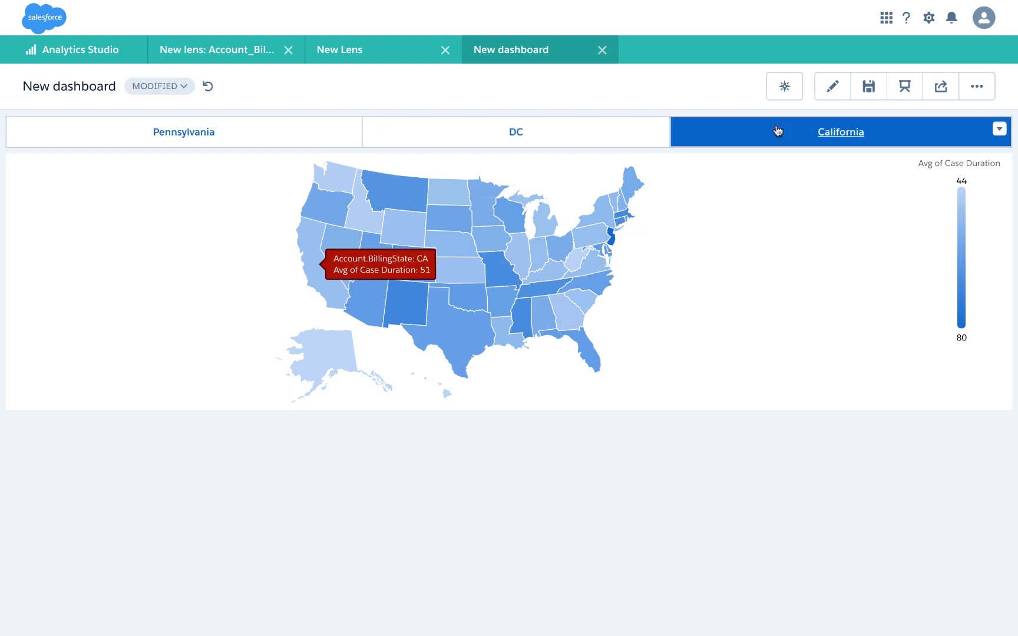
pyautogui.click(574, 139)
pyautogui.click(294, 136)
pyautogui.click(450, 140)
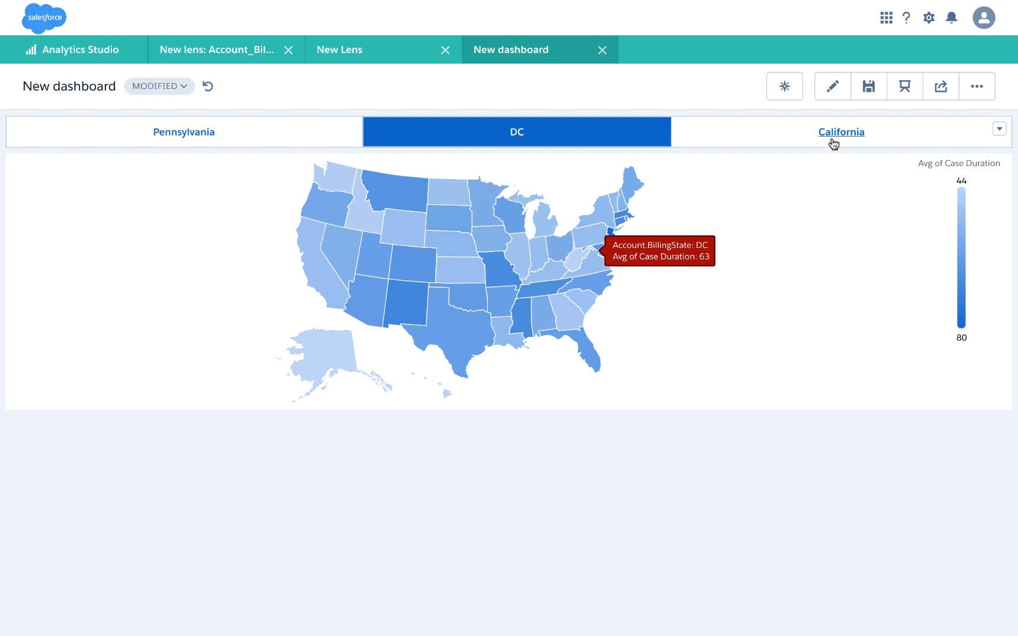
pyautogui.click(833, 145)
pyautogui.click(470, 130)
pyautogui.click(227, 135)
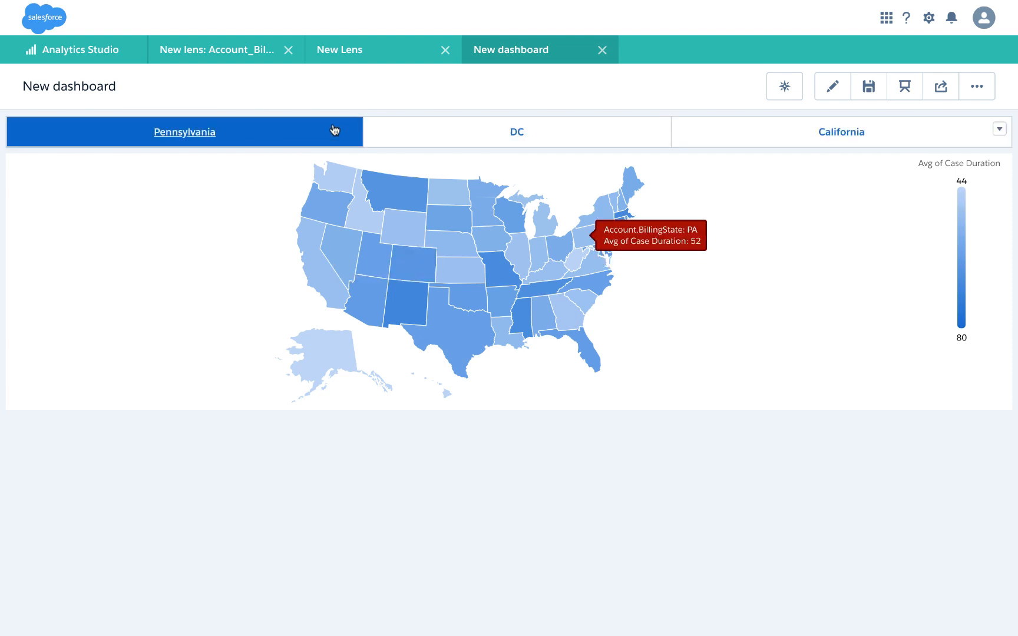
pyautogui.click(437, 126)
pyautogui.click(797, 126)
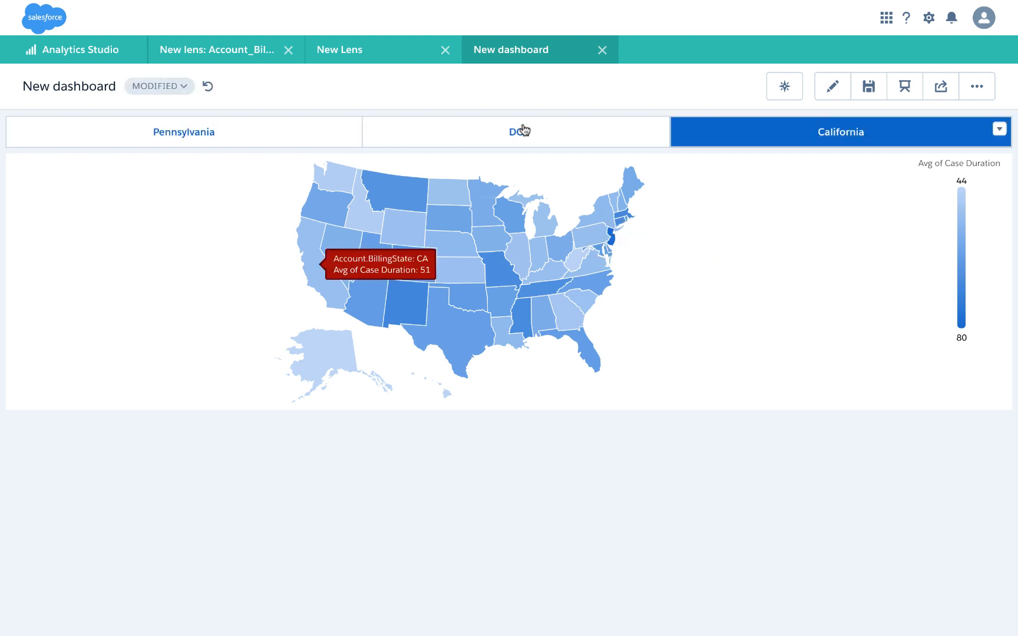
pyautogui.click(454, 136)
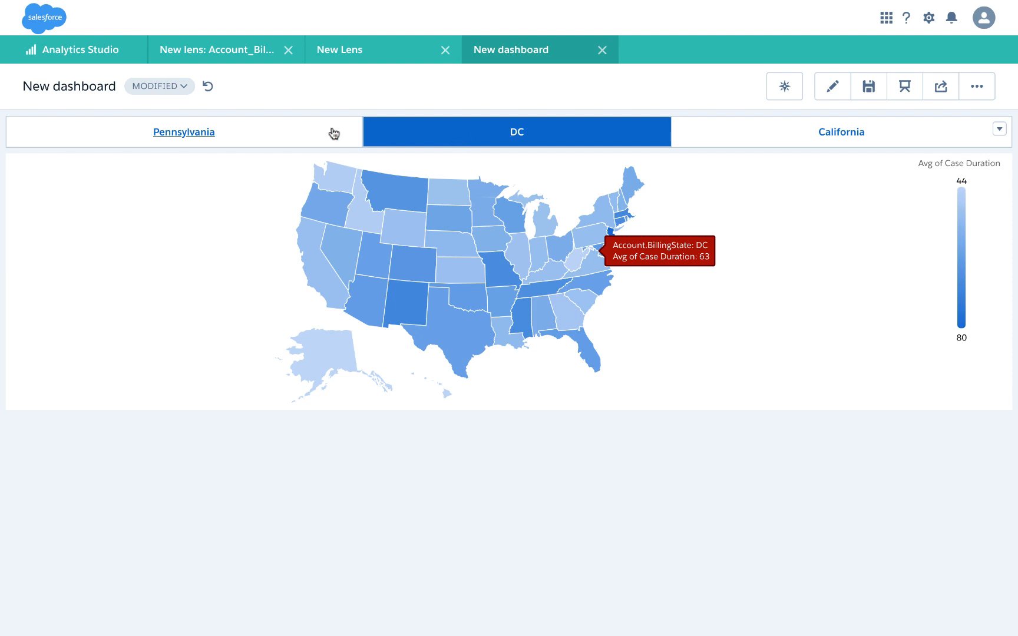
pyautogui.click(292, 133)
pyautogui.click(442, 133)
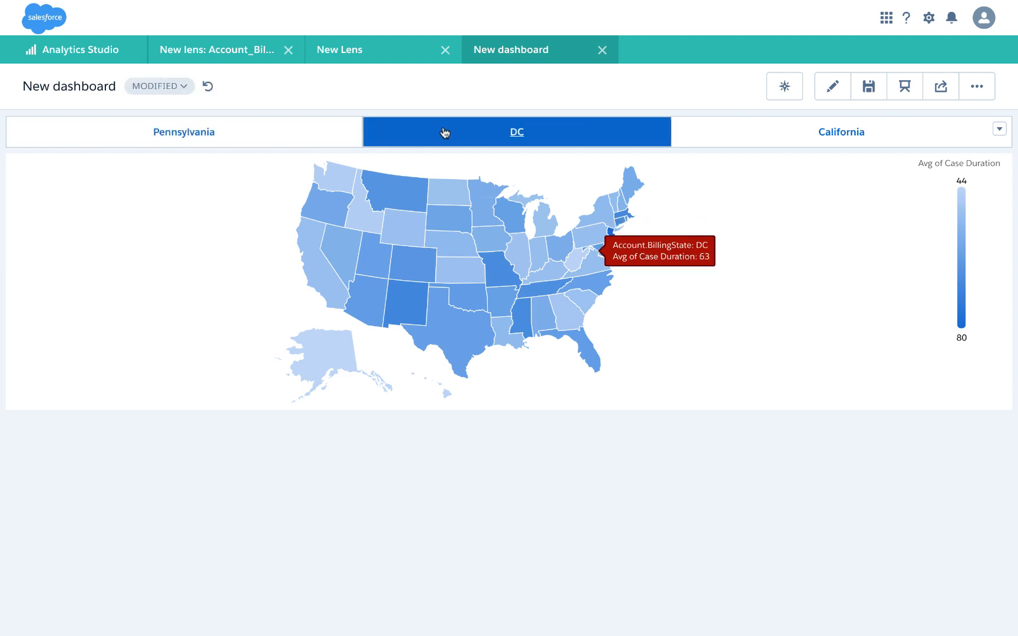
pyautogui.click(748, 128)
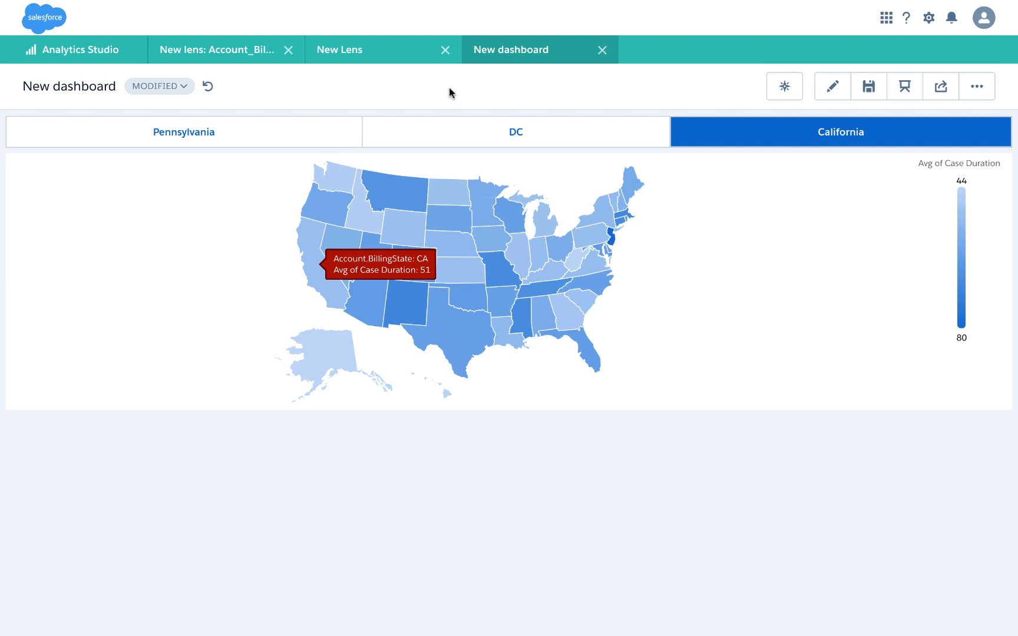
# Open the Account_BillingState_1 map lens and start editing its chart markers.
pyautogui.click(356, 53)
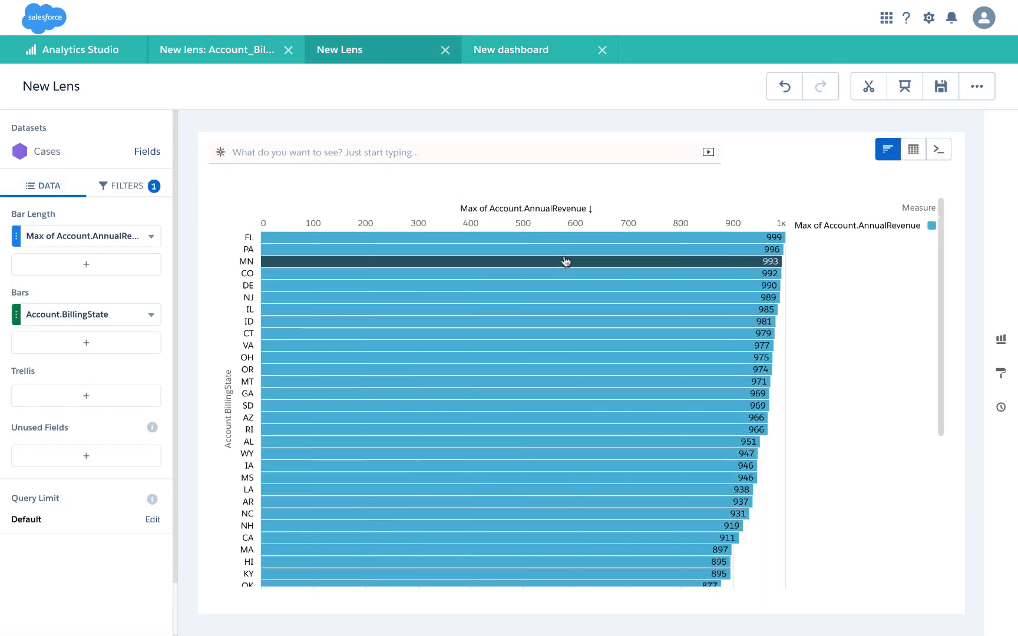
pyautogui.click(244, 50)
pyautogui.moveTo(530, 269)
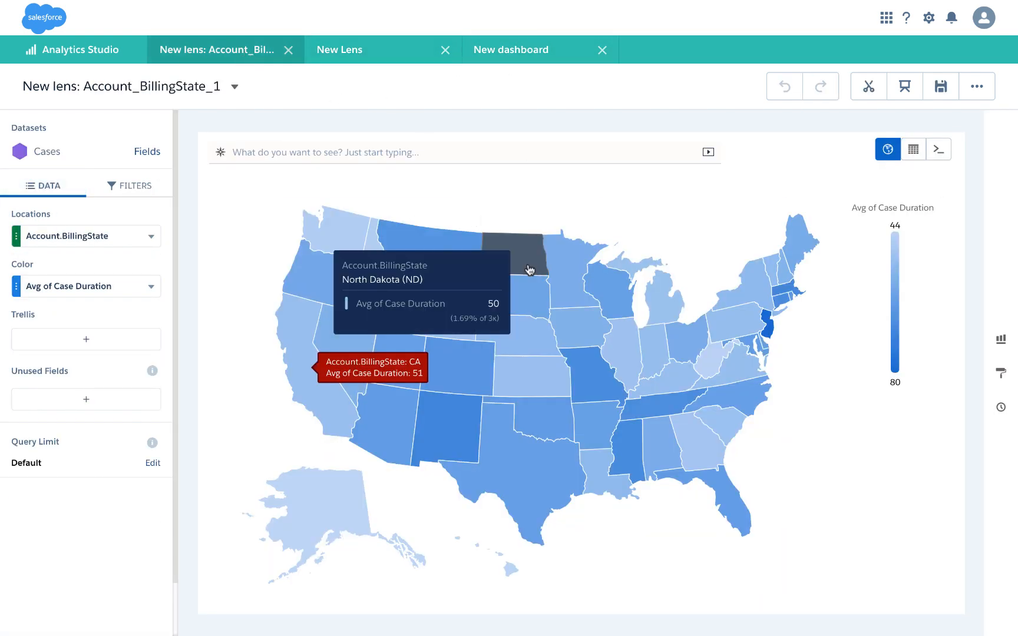
pyautogui.click(1001, 377)
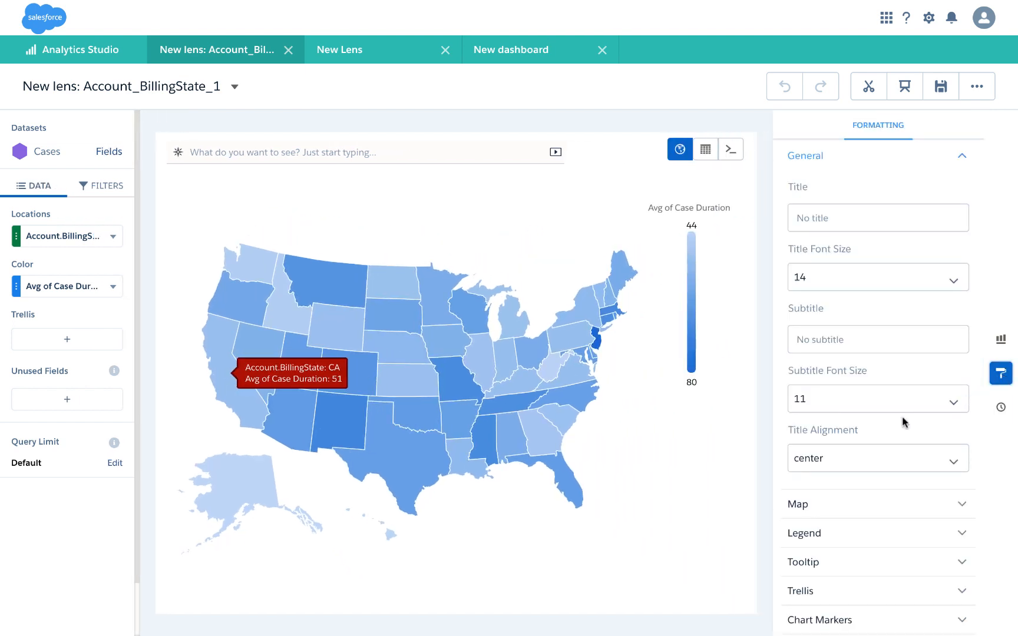
pyautogui.scroll(-1, 902, 418)
pyautogui.click(845, 548)
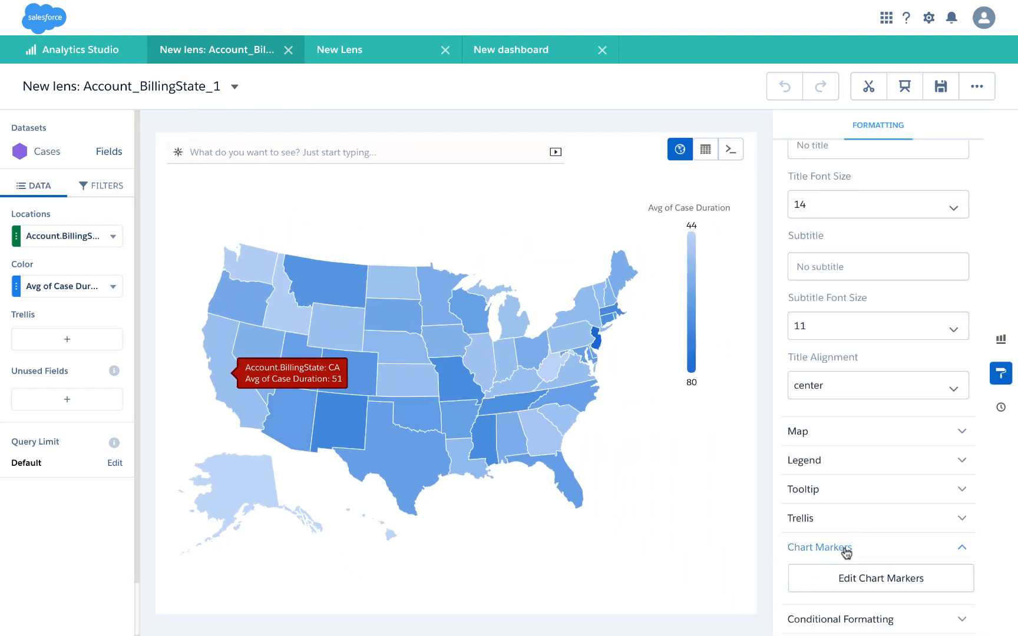
pyautogui.click(840, 579)
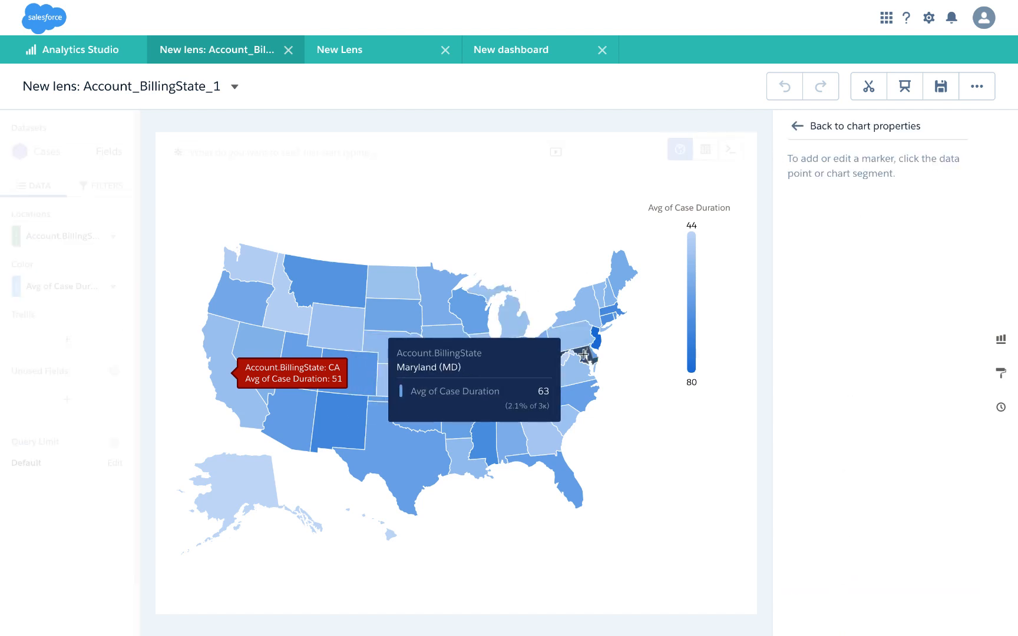
# Add a Pennsylvania marker to the map with a red #B50E03 background and a dark red #670000 border.
pyautogui.click(580, 336)
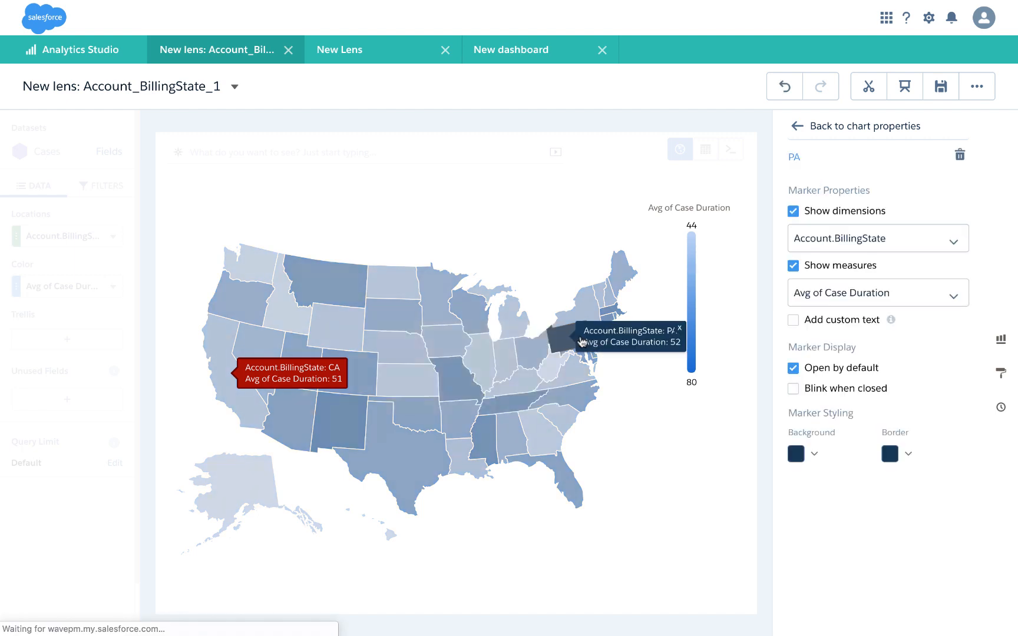
pyautogui.click(815, 455)
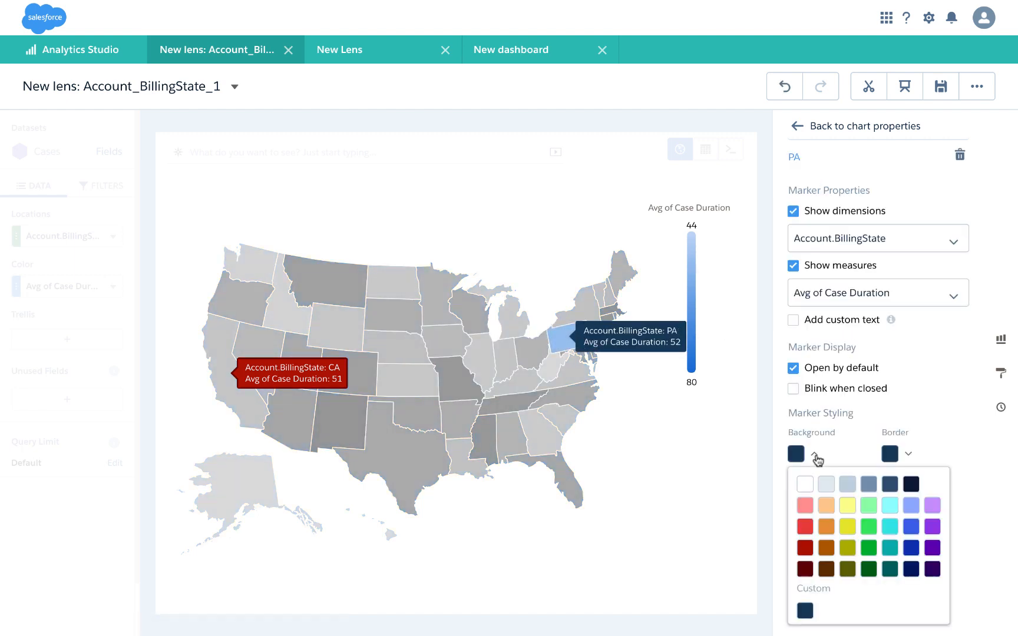
pyautogui.click(804, 548)
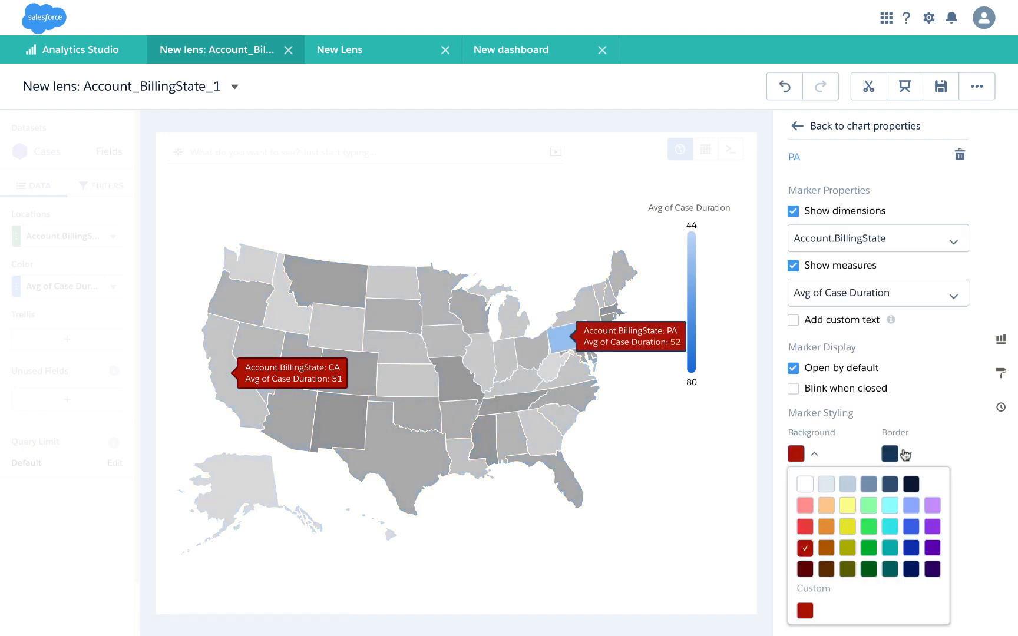
pyautogui.click(908, 453)
pyautogui.click(824, 570)
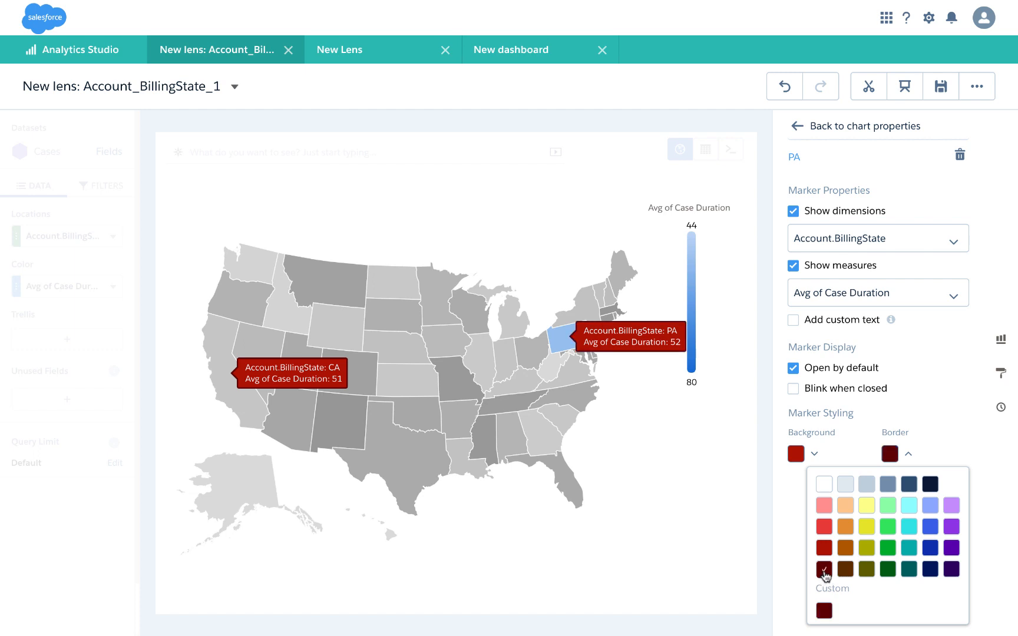
pyautogui.click(926, 340)
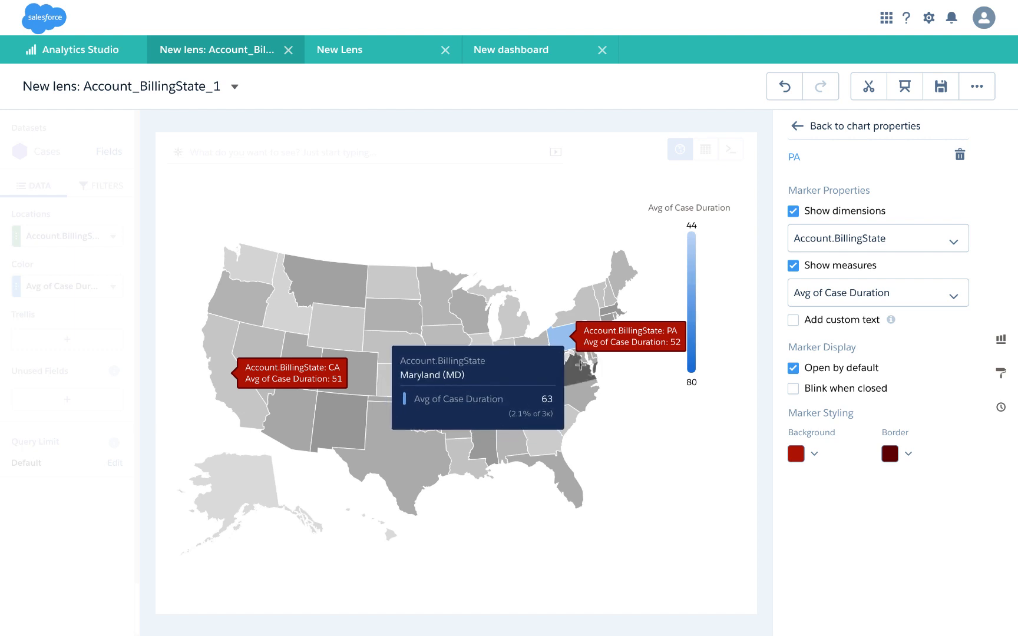
# Add a Virginia marker to the map with a red #B50E03 background and a dark red #670000 border.
pyautogui.click(556, 377)
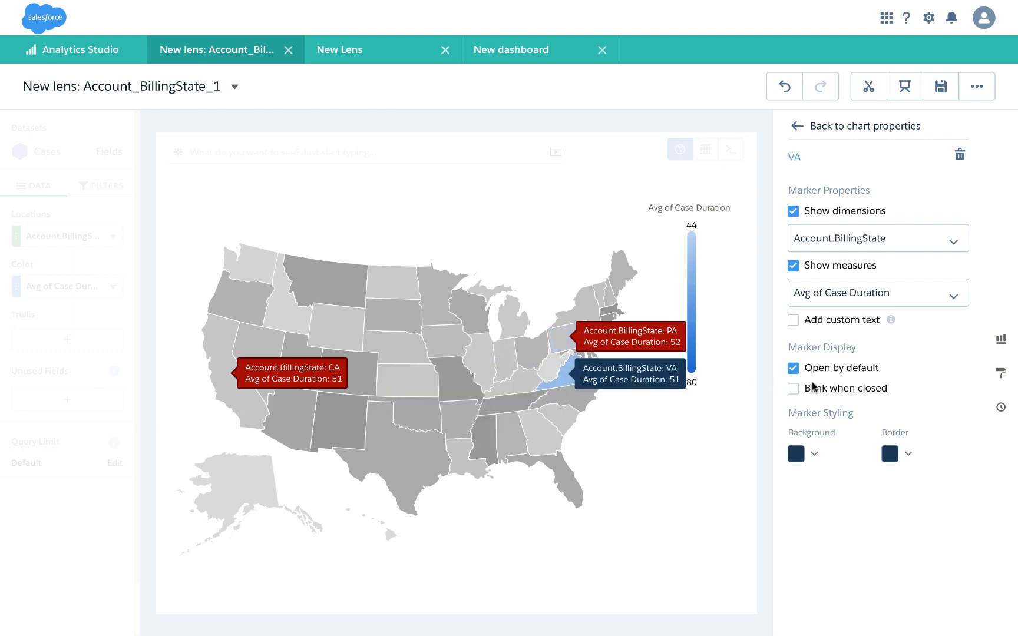
pyautogui.click(814, 455)
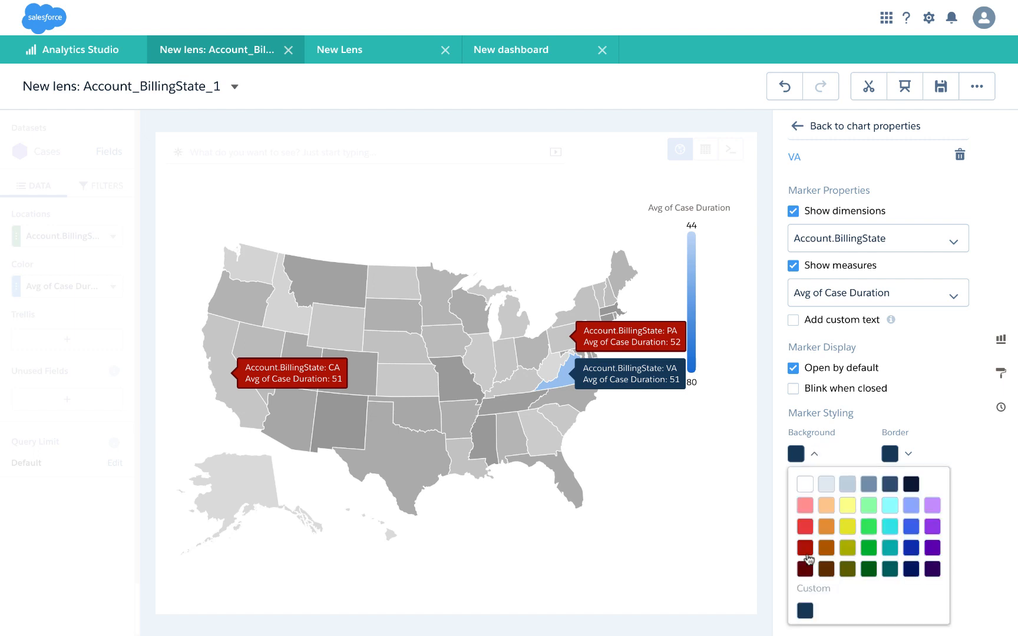
pyautogui.click(804, 547)
pyautogui.click(911, 456)
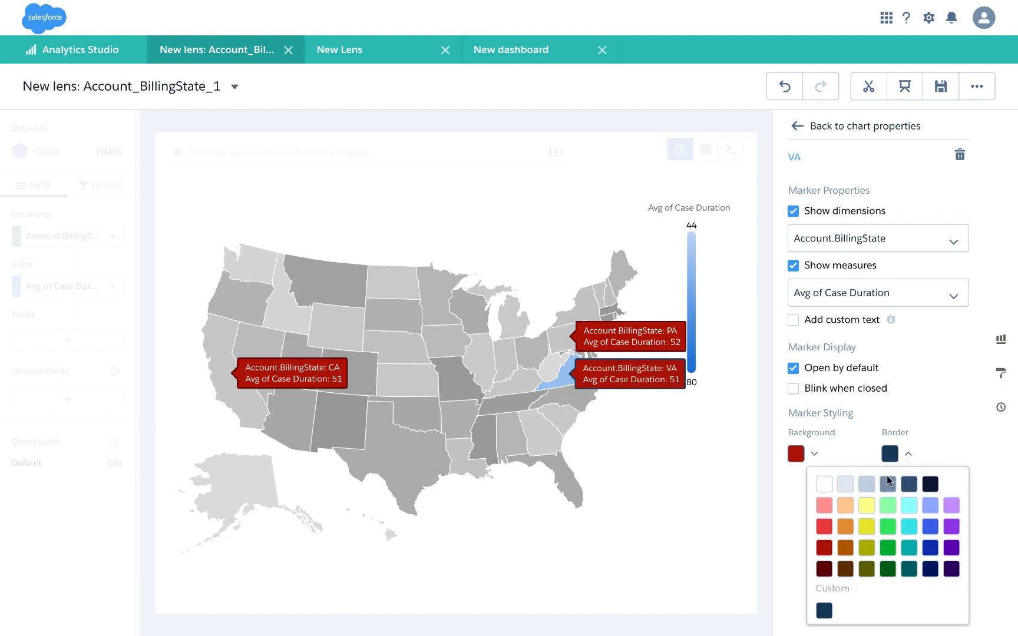
pyautogui.click(823, 569)
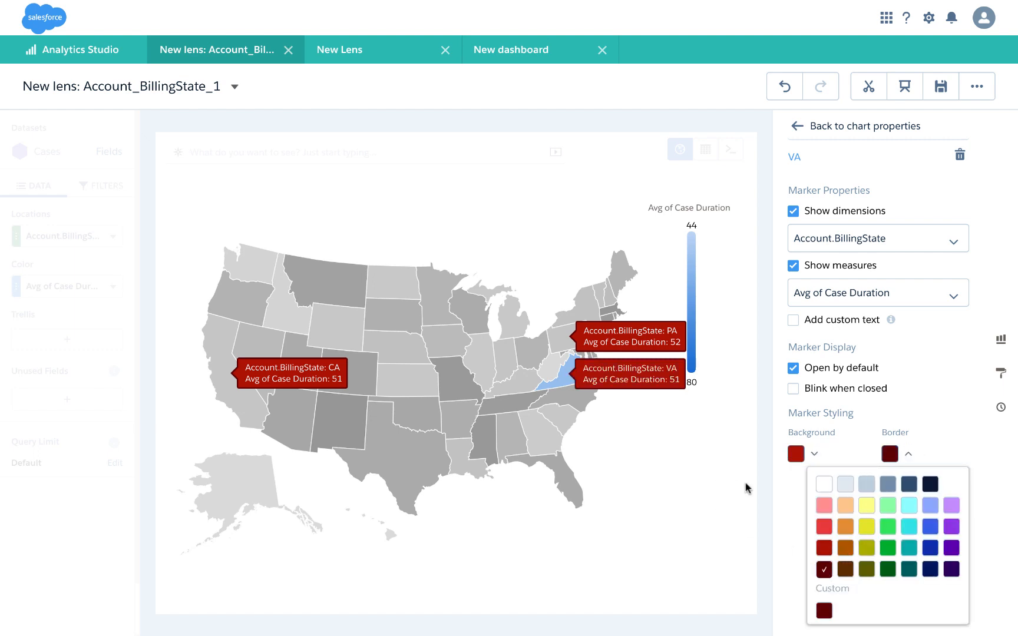
pyautogui.click(914, 420)
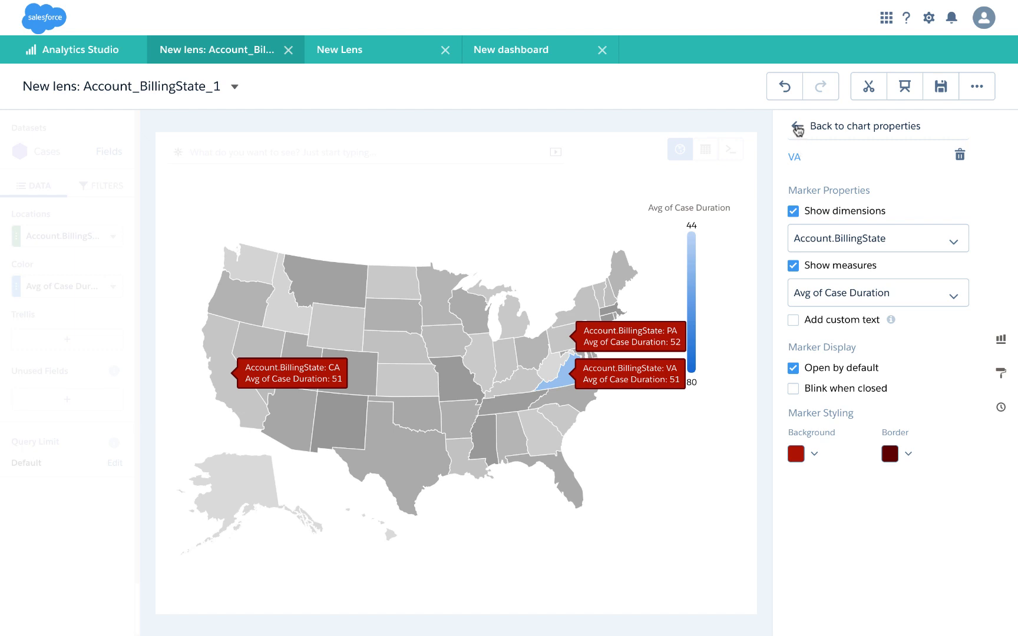
# Copy the complete markers array with the CA, PA and VA entries from the lens's JSON, and close the JSON without changes.
pyautogui.click(797, 127)
pyautogui.hotkey('ctrl', 'e')
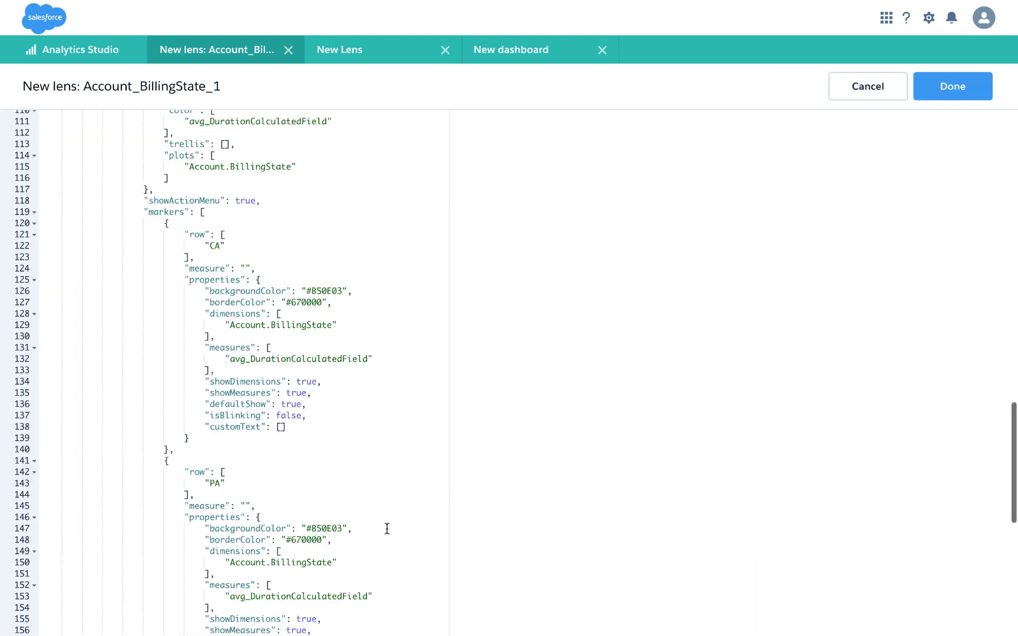
pyautogui.scroll(-5, 308, 573)
pyautogui.scroll(5, 308, 574)
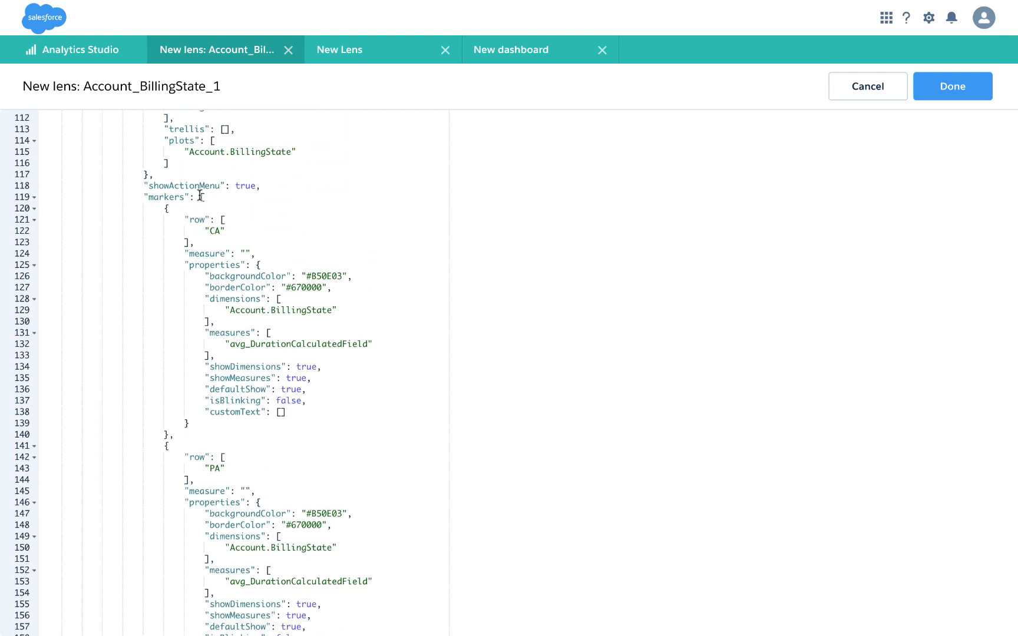
pyautogui.moveTo(200, 197); pyautogui.dragTo(306, 615)
pyautogui.scroll(-5, 522, 532)
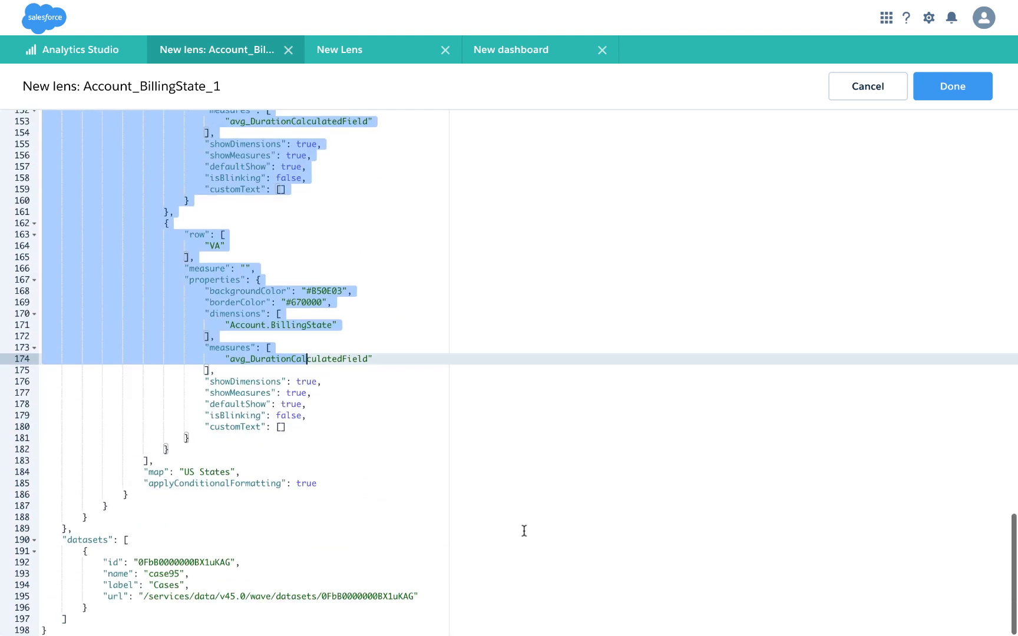
pyautogui.hotkey('shift', 'Down')
pyautogui.hotkey('shift', 'Down')
pyautogui.hotkey('shift', 'Down')
pyautogui.hotkey('shift', 'Down')
pyautogui.hotkey('shift', 'Down')
pyautogui.hotkey('shift', 'Down')
pyautogui.hotkey('shift', 'Down')
pyautogui.hotkey('shift', 'Down')
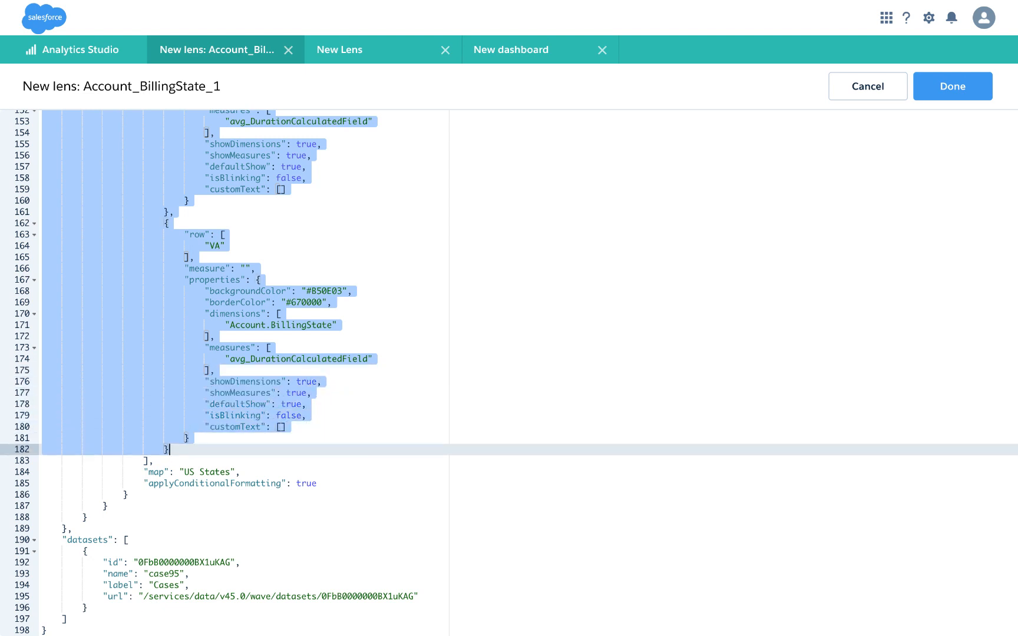
pyautogui.hotkey('shift', 'Down')
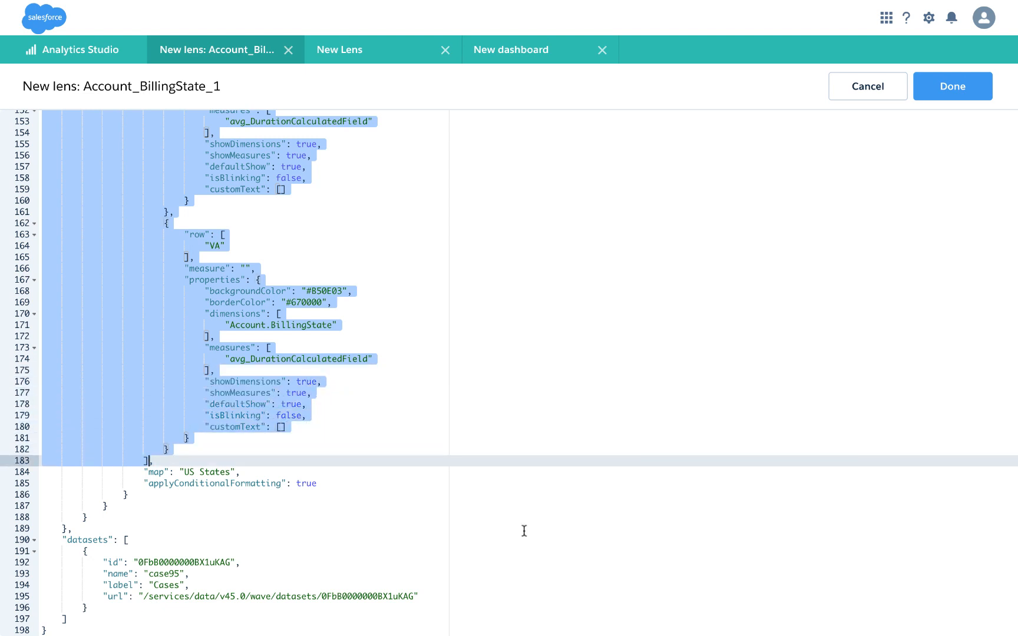
pyautogui.click(879, 90)
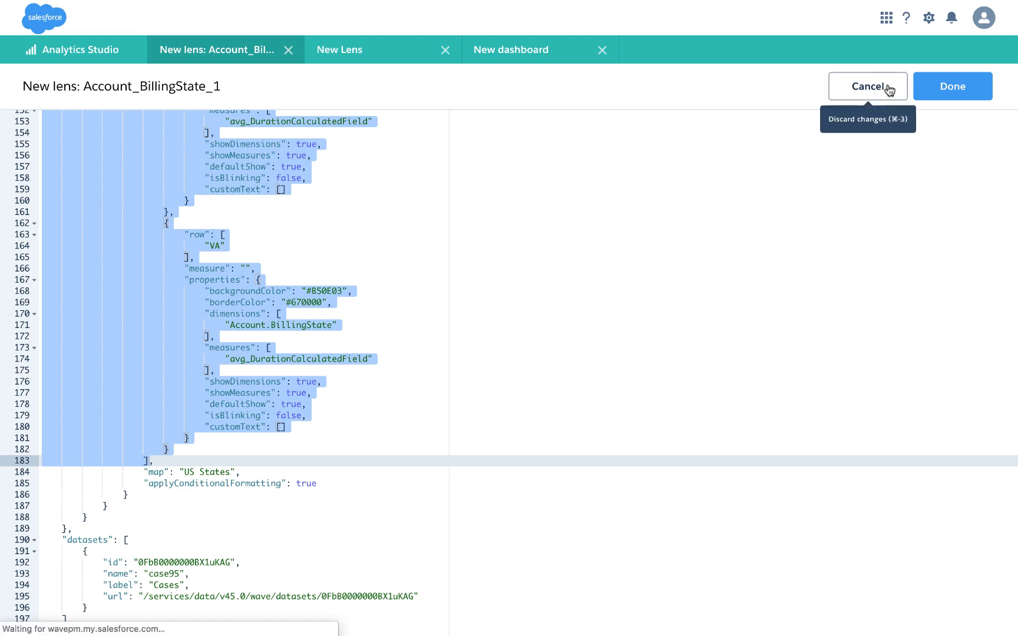
# Switch to the New dashboard, open its JSON for editing and search for "static" to find the static_1 step.
pyautogui.click(519, 52)
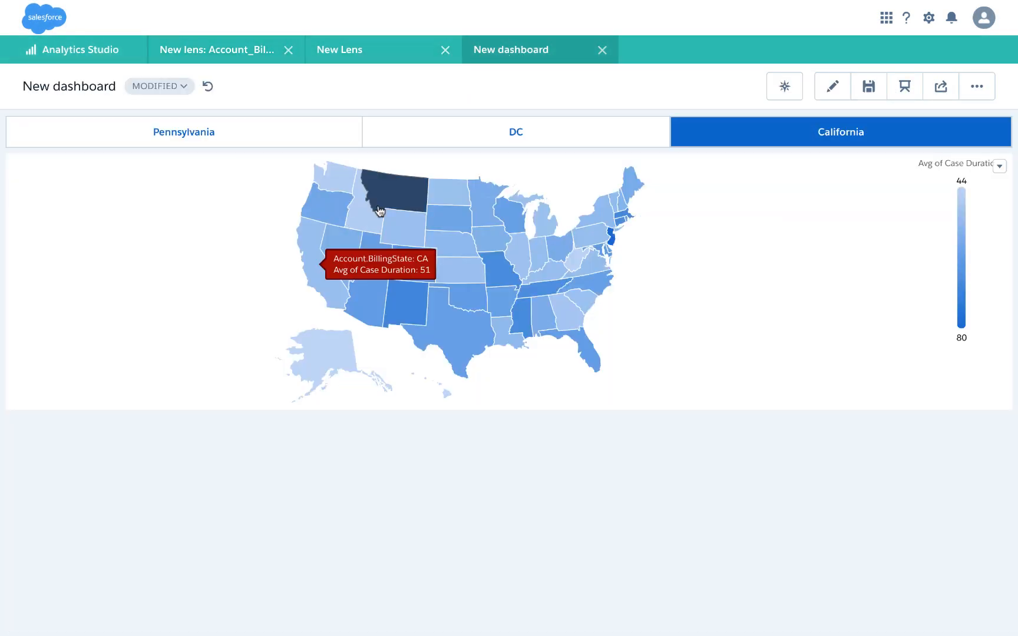
pyautogui.click(836, 89)
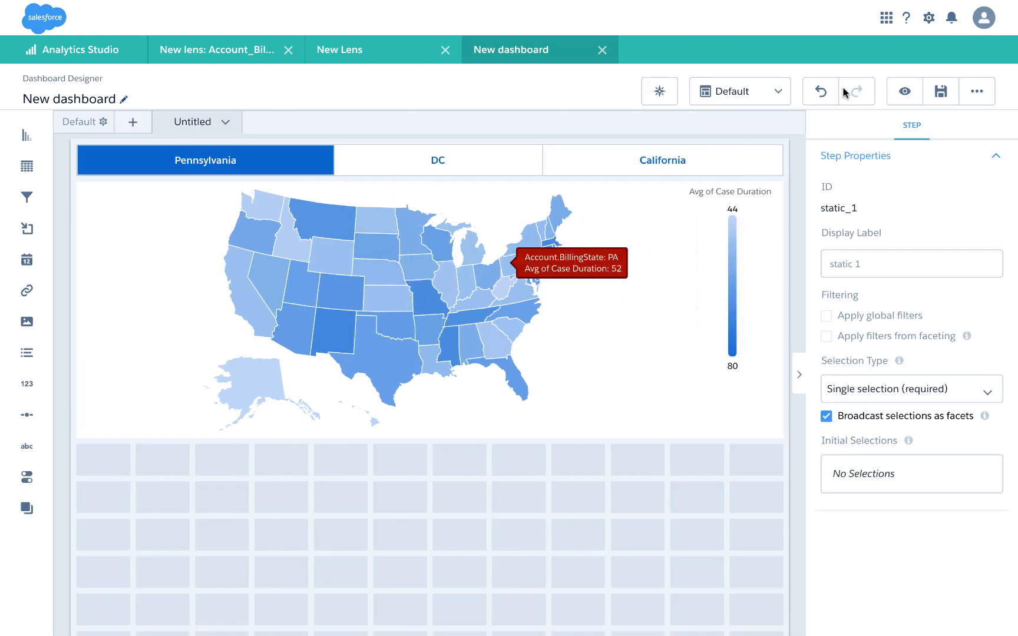
pyautogui.hotkey('ctrl', 'e')
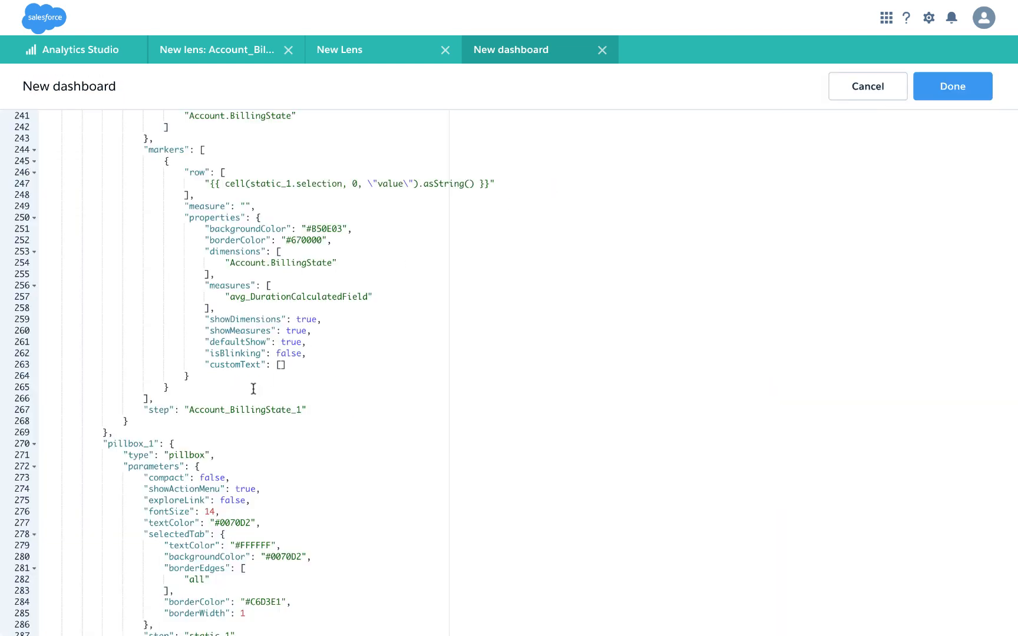
pyautogui.scroll(10, 253, 389)
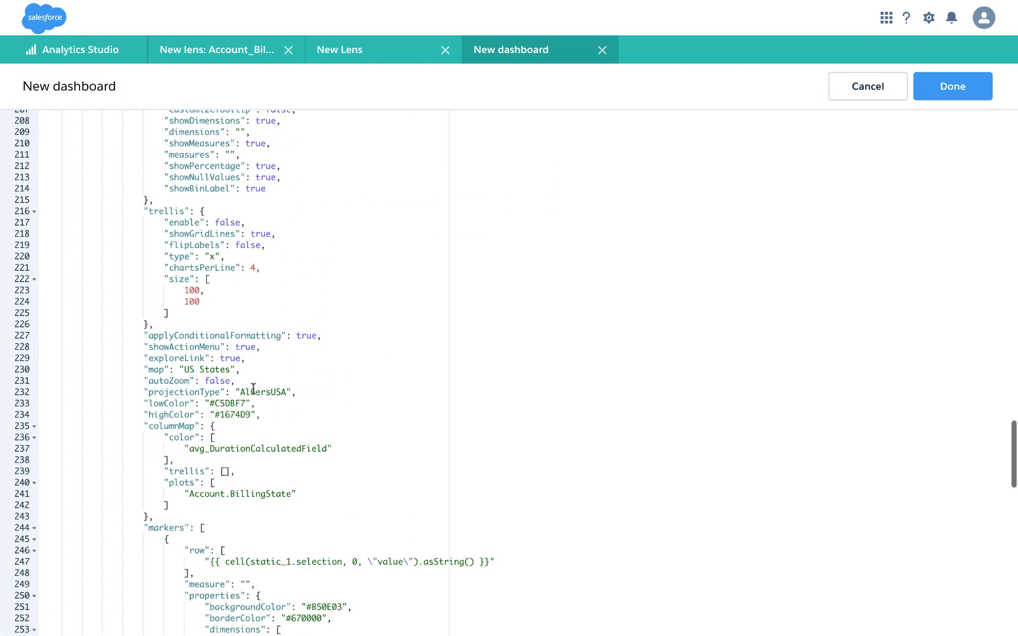
pyautogui.scroll(6, 253, 389)
pyautogui.hotkey('ctrl', 'f')
pyautogui.write('s')
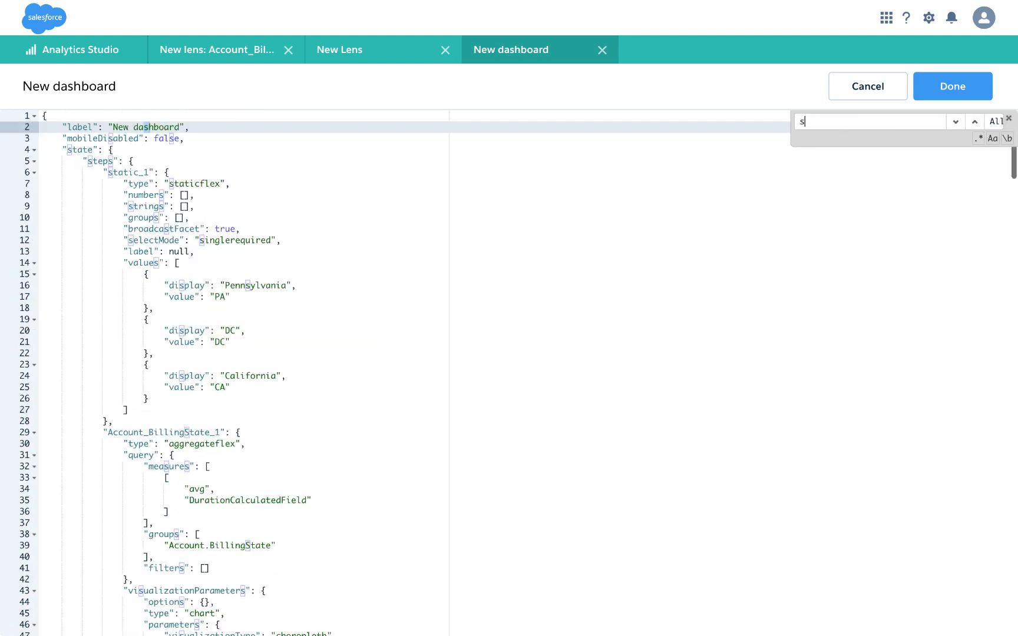
pyautogui.write('tatic')
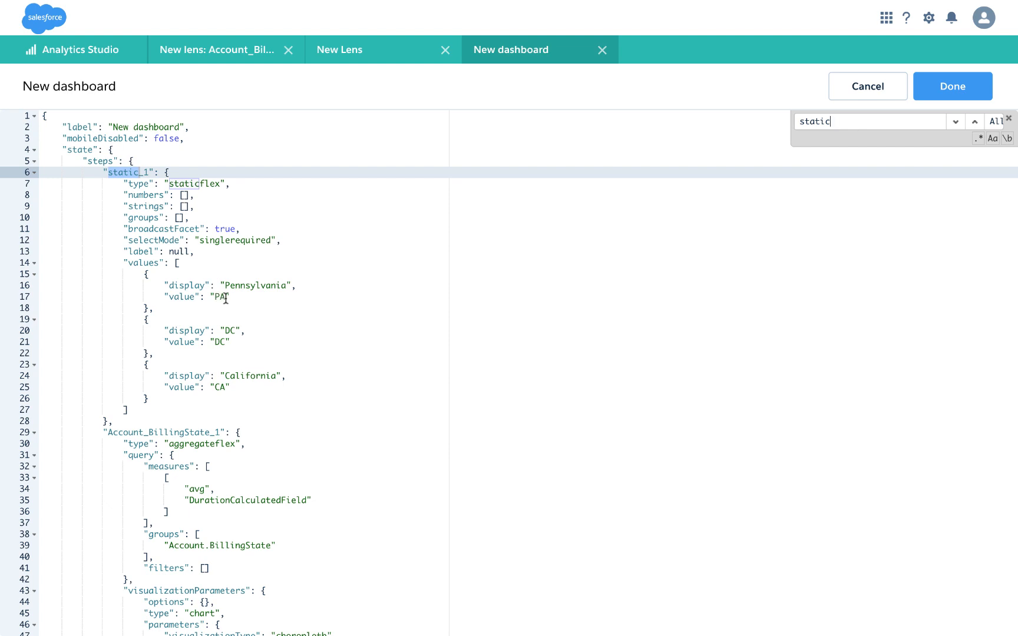
# Change the Pennsylvania entry in static_1 to the display name None with an empty array [] as its value.
pyautogui.click(247, 297)
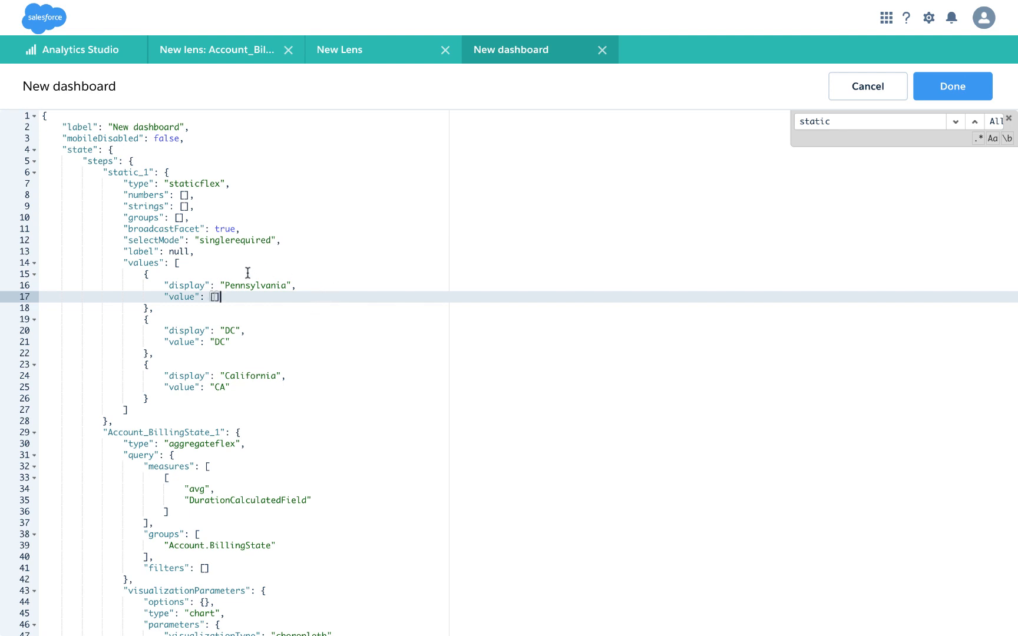
pyautogui.moveTo(221, 285); pyautogui.dragTo(273, 286)
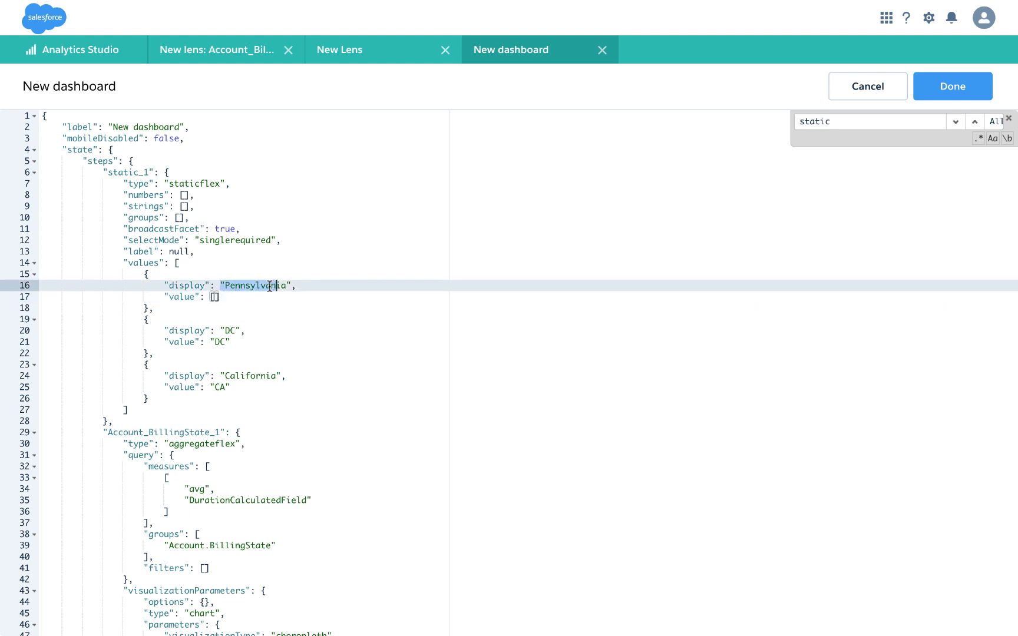
pyautogui.doubleClick(264, 287)
pyautogui.write('None')
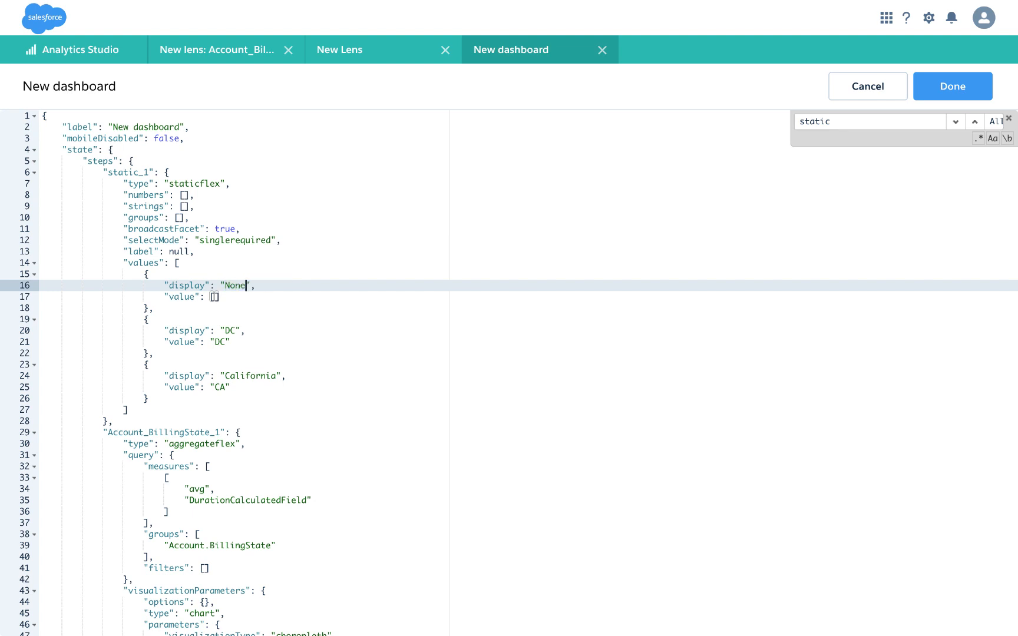
# Change the DC entry in static_1 to the display name My Places with the copied markers array as its value.
pyautogui.doubleClick(228, 330)
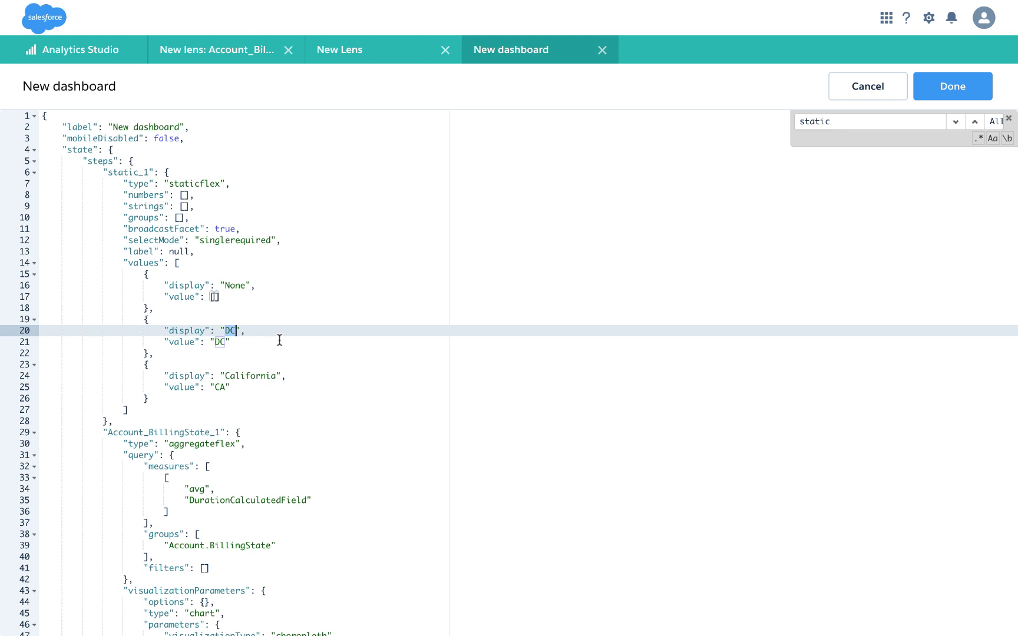
pyautogui.write('My Places')
pyautogui.moveTo(210, 342); pyautogui.dragTo(235, 343)
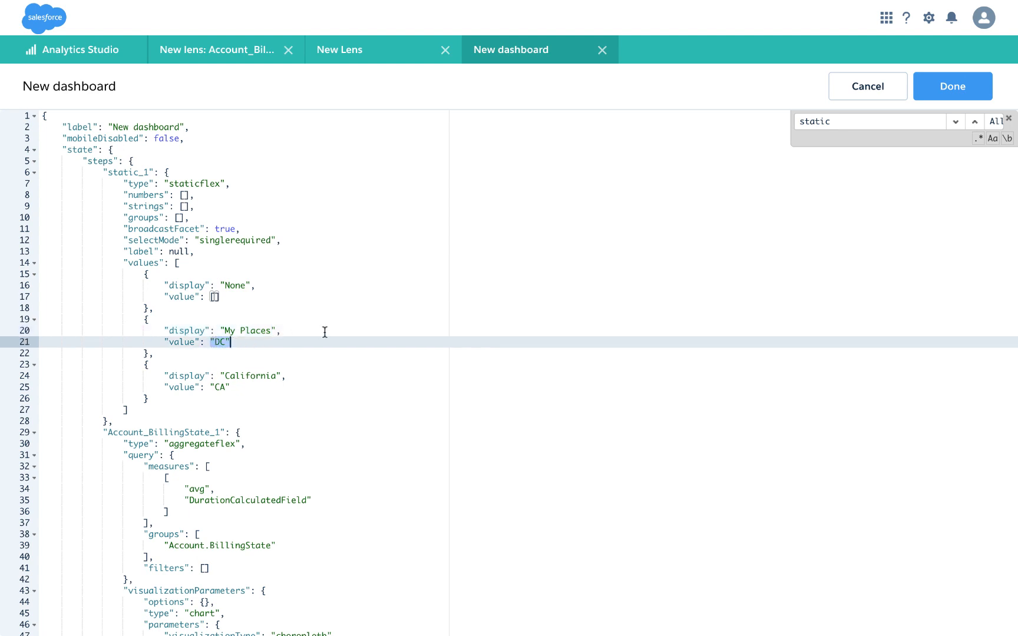
pyautogui.hotkey('ctrl', 'v')
pyautogui.scroll(5, 318, 276)
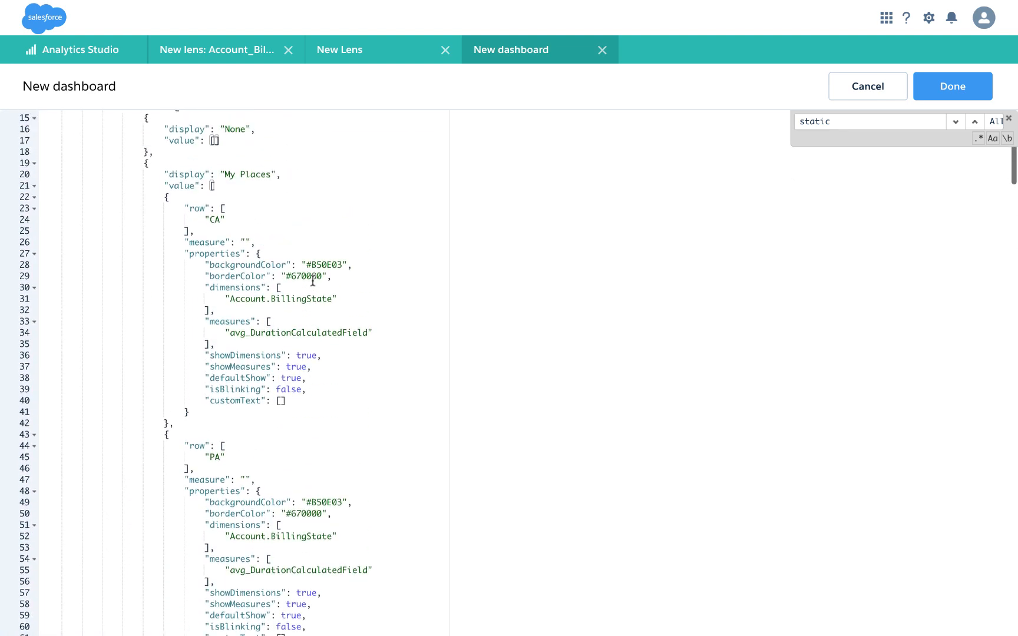
pyautogui.scroll(3, 313, 282)
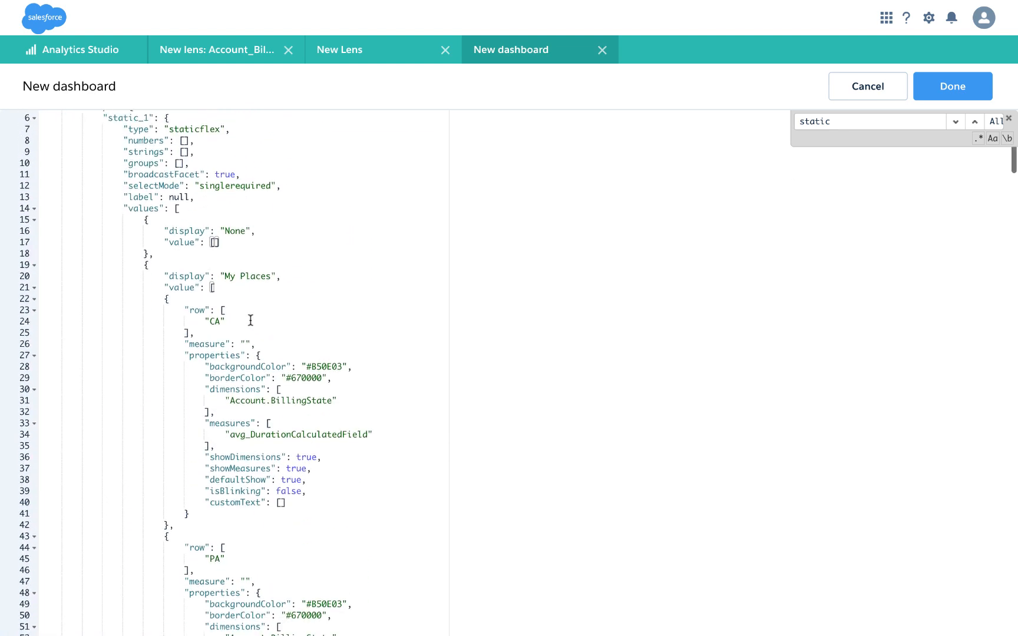
pyautogui.scroll(-2, 251, 320)
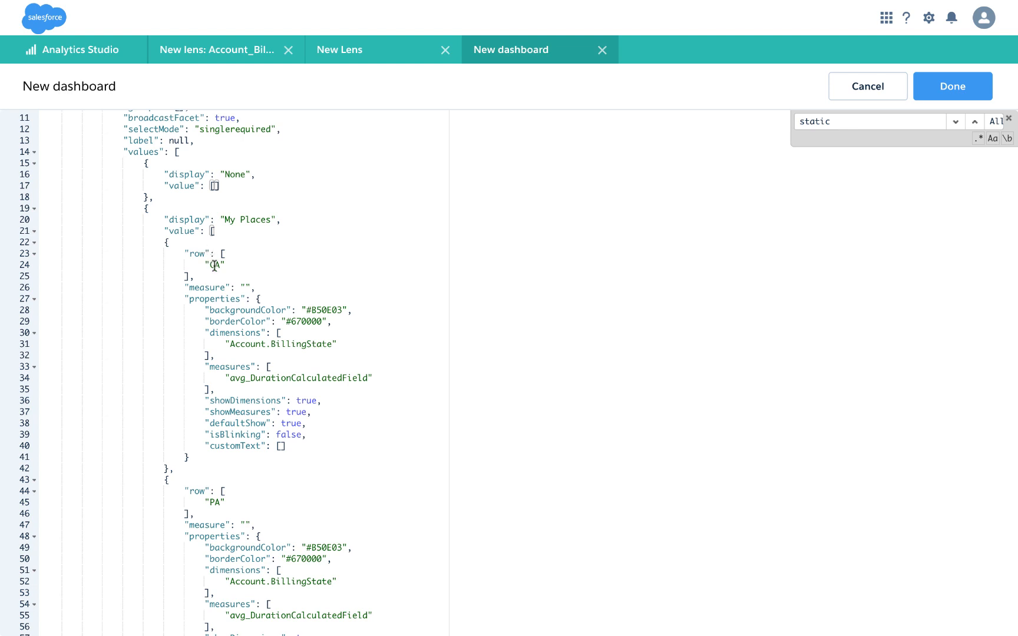
# Delete the California entry and the comma before it from the static_1 values.
pyautogui.scroll(-12, 214, 265)
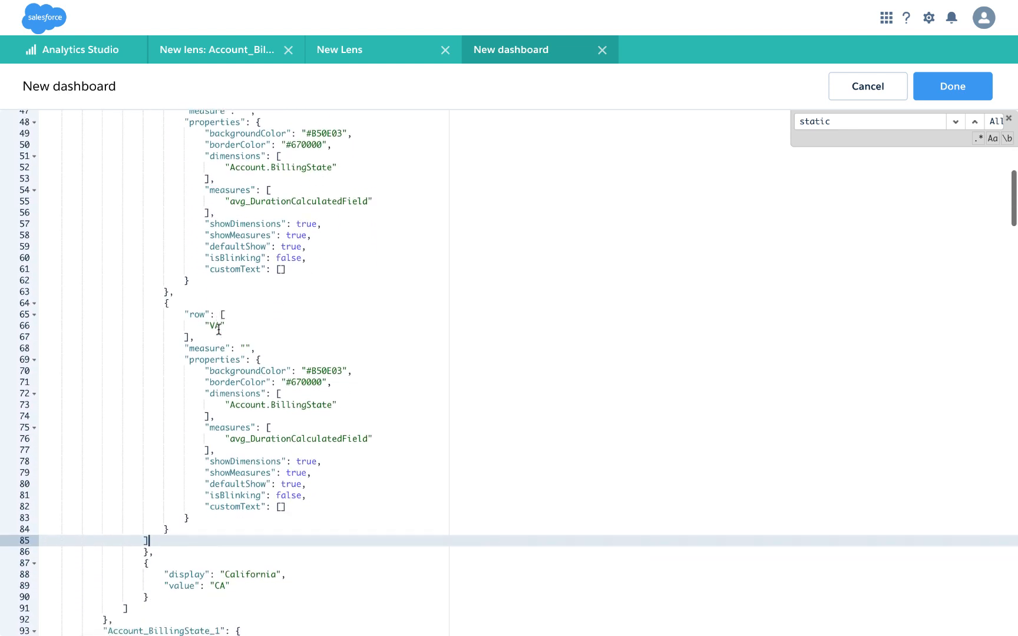
pyautogui.scroll(-2, 219, 329)
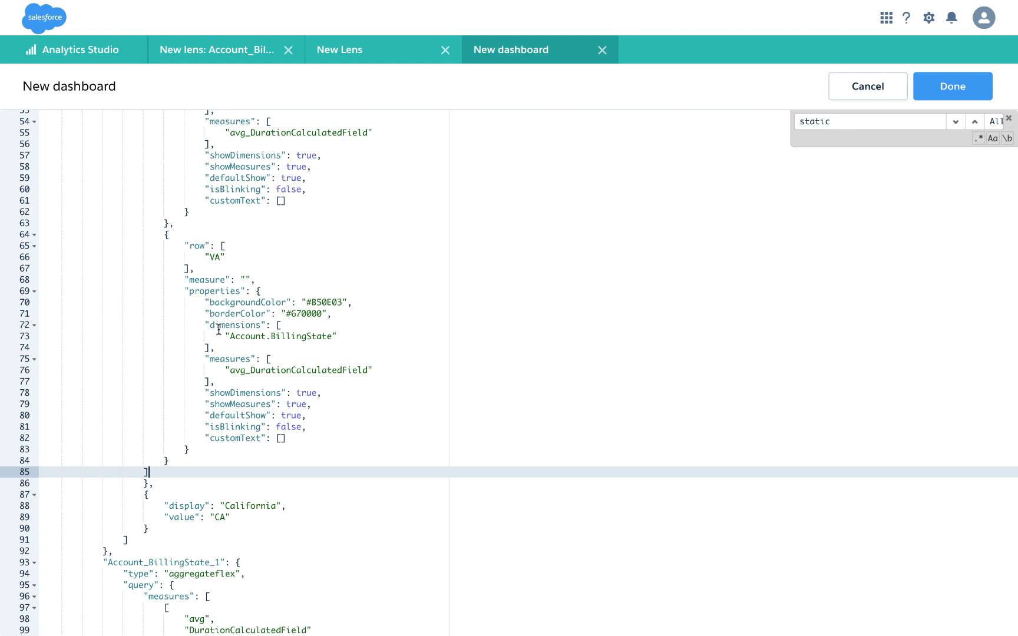
pyautogui.press('Down')
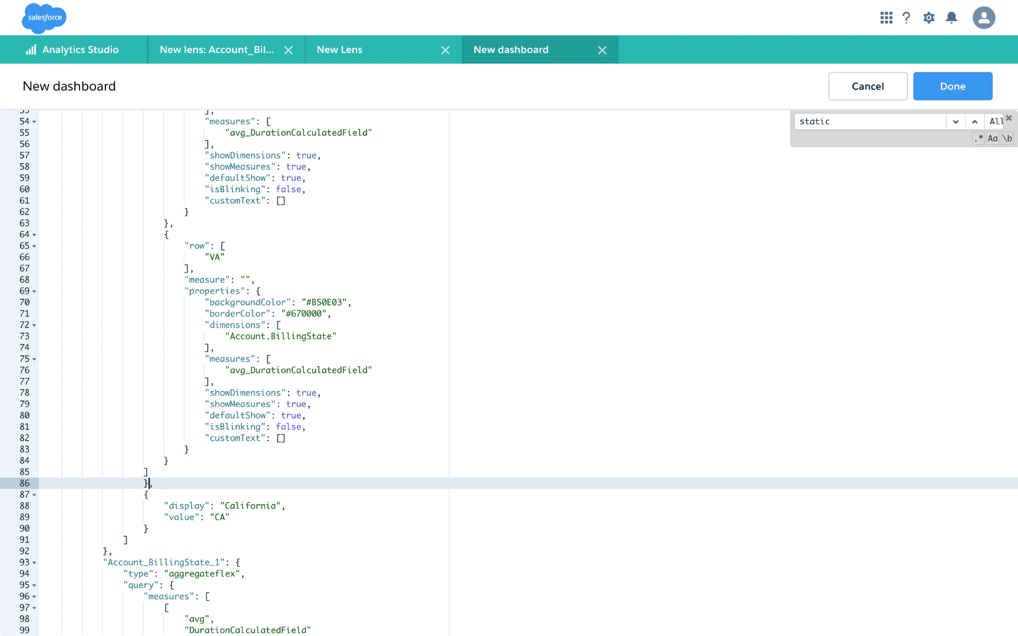
pyautogui.hotkey('shift', 'Down')
pyautogui.hotkey('shift', 'Down')
pyautogui.hotkey('shift', 'Down')
pyautogui.hotkey('shift', 'Down')
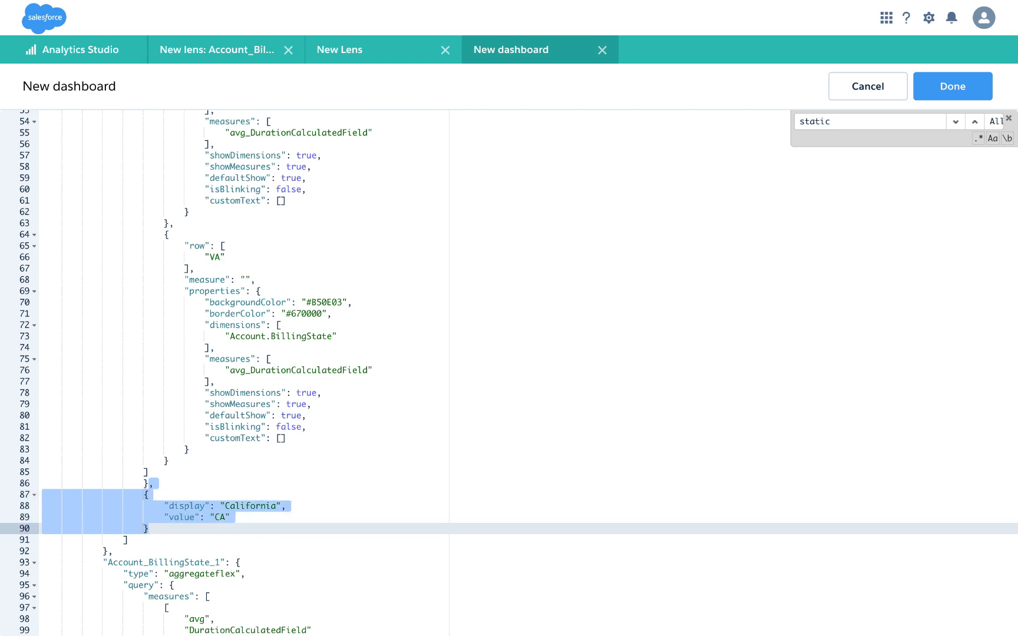
pyautogui.press('BackSpace')
pyautogui.scroll(3, 250, 342)
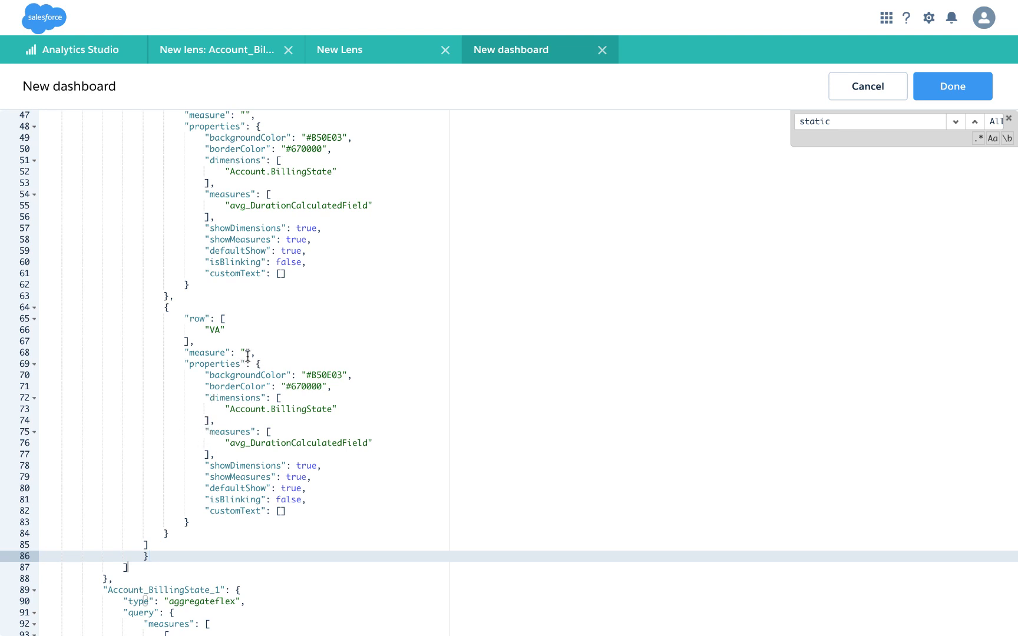
# Replace the map chart's whole markers array in the widget JSON with the copied static_1.selection "value" cell binding.
pyautogui.scroll(15, 248, 353)
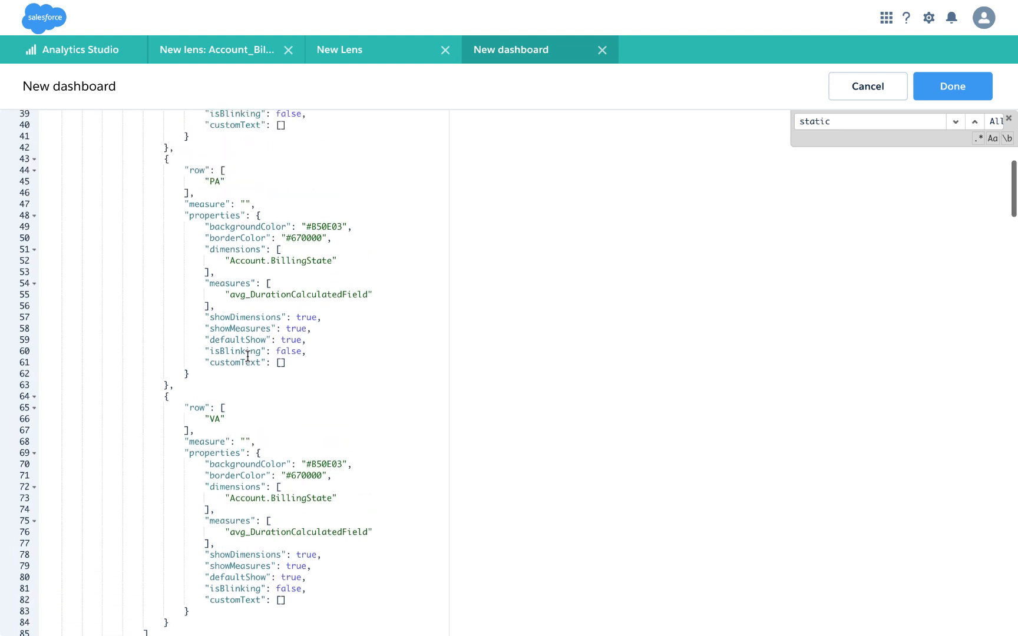
pyautogui.scroll(3, 247, 355)
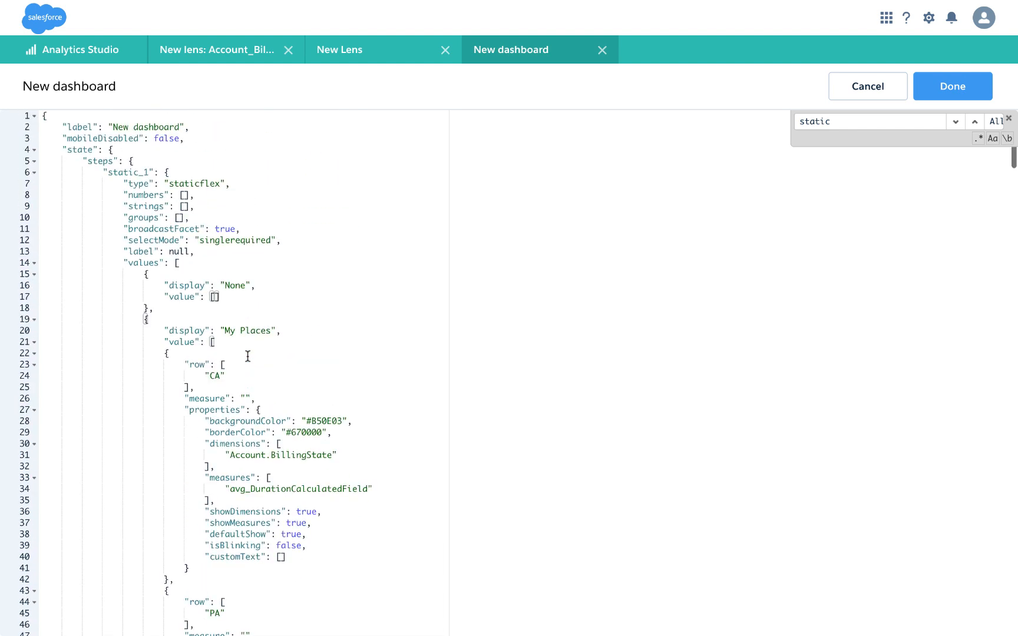
pyautogui.scroll(-10, 247, 355)
pyautogui.scroll(-9, 248, 356)
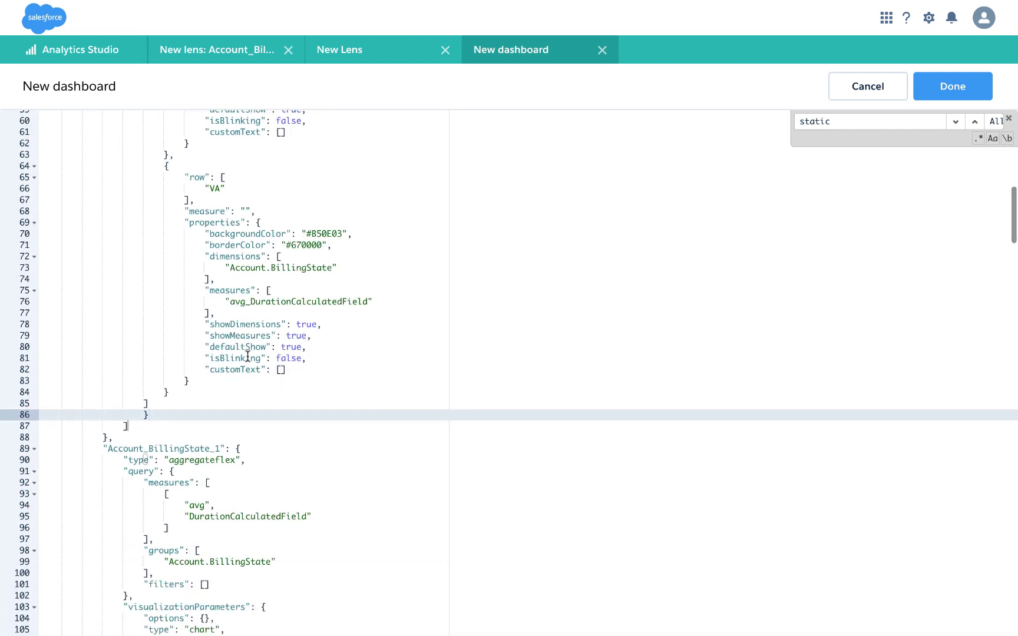
pyautogui.scroll(-19, 248, 356)
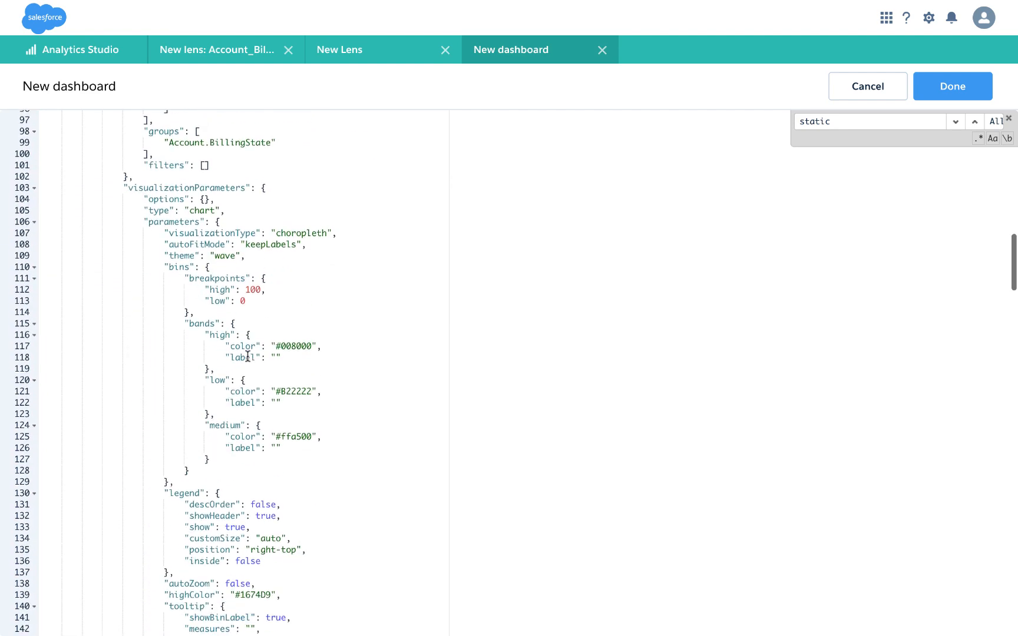
pyautogui.scroll(-20, 247, 356)
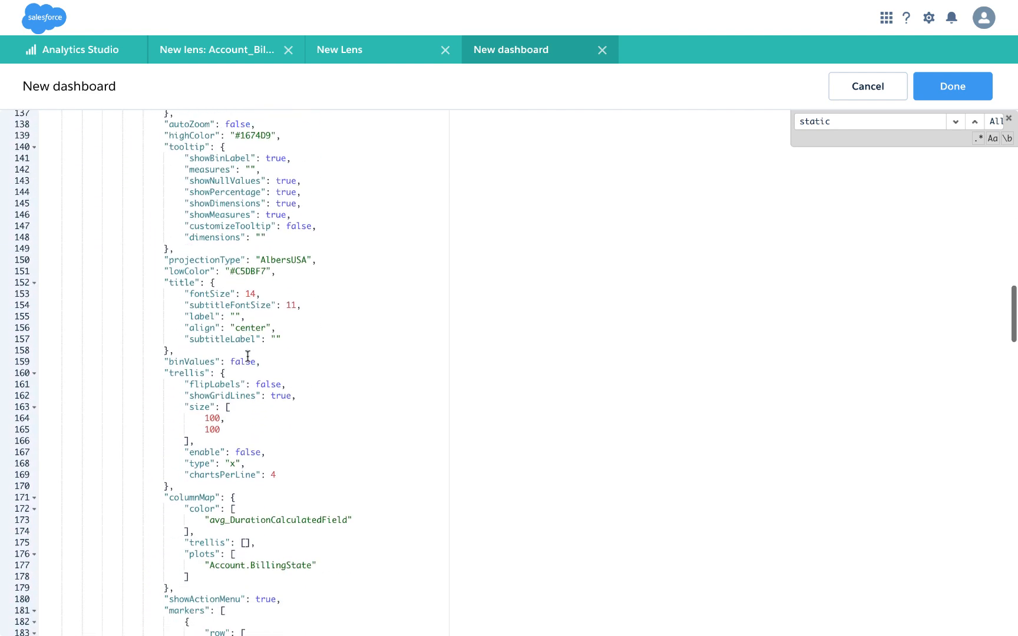
pyautogui.scroll(-20, 247, 356)
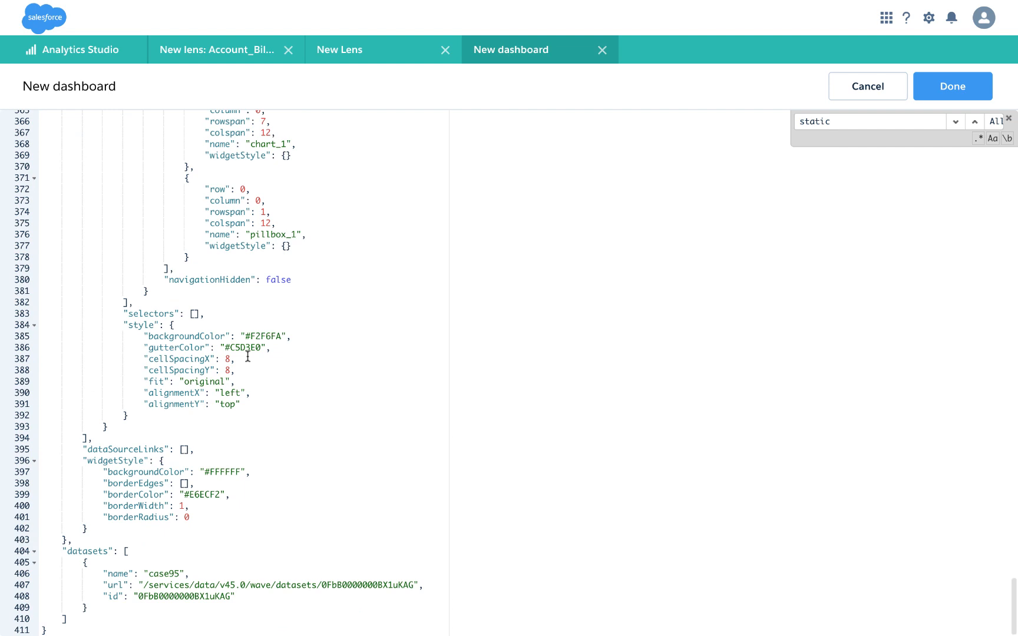
pyautogui.scroll(9, 247, 356)
pyautogui.scroll(14, 247, 355)
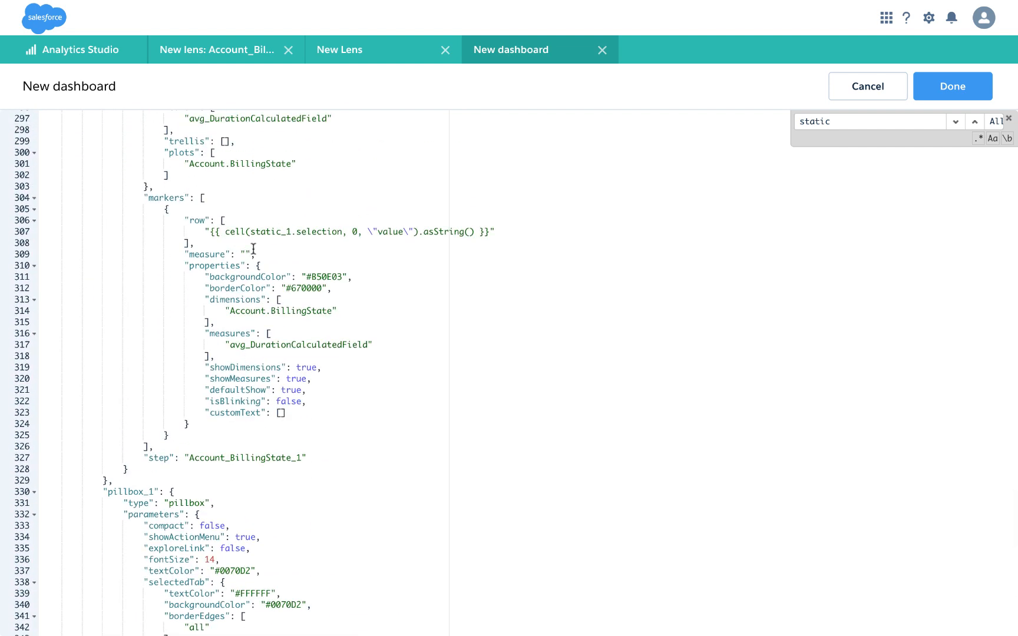
pyautogui.click(213, 210)
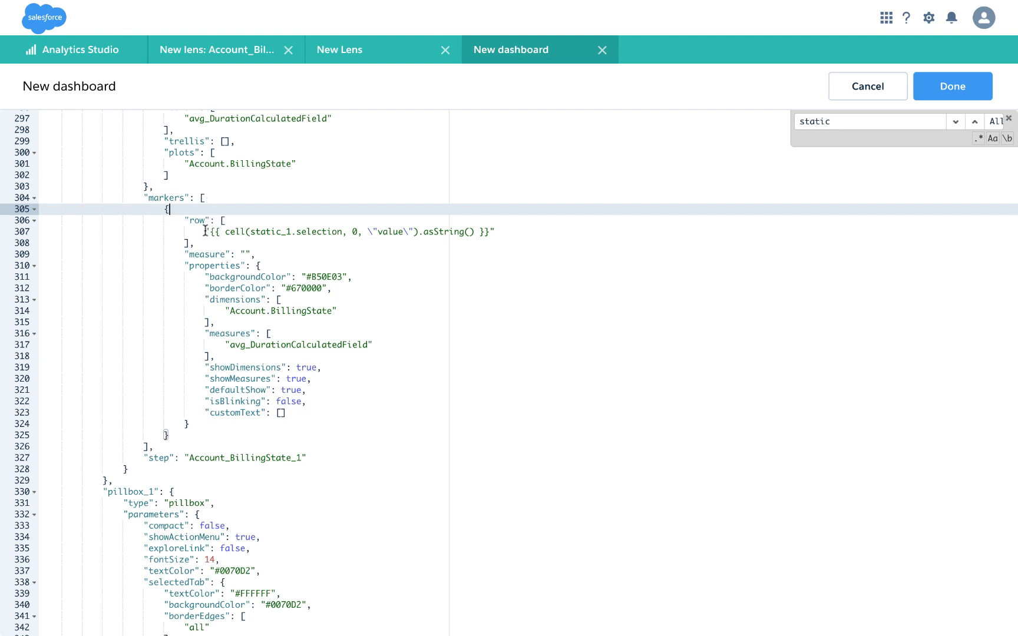
pyautogui.moveTo(205, 230); pyautogui.dragTo(497, 230)
pyautogui.hotkey('ctrl', 'c')
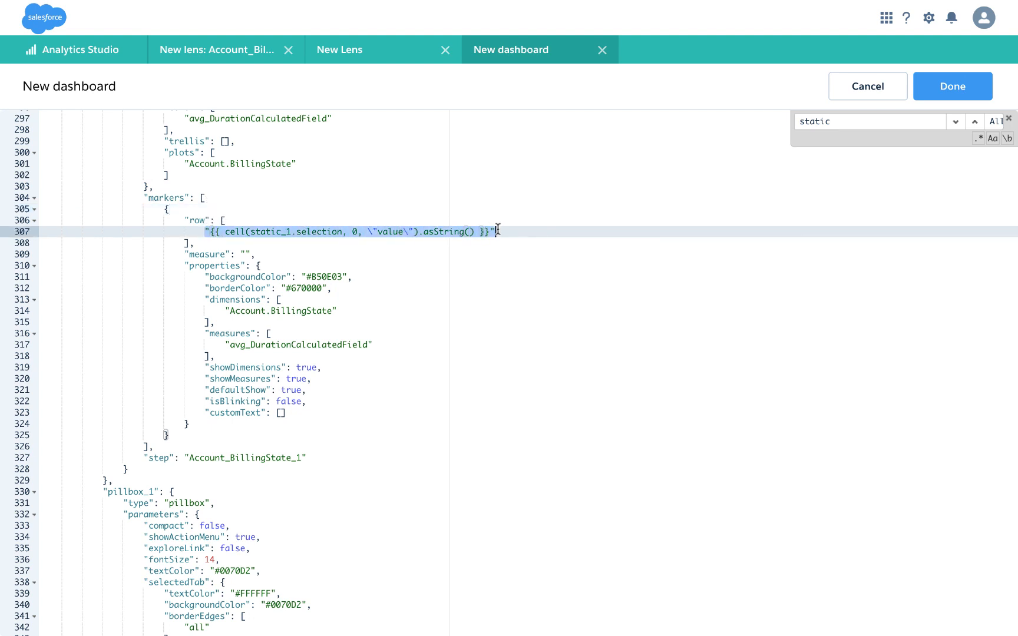
pyautogui.click(200, 197)
pyautogui.moveTo(201, 197); pyautogui.dragTo(148, 448)
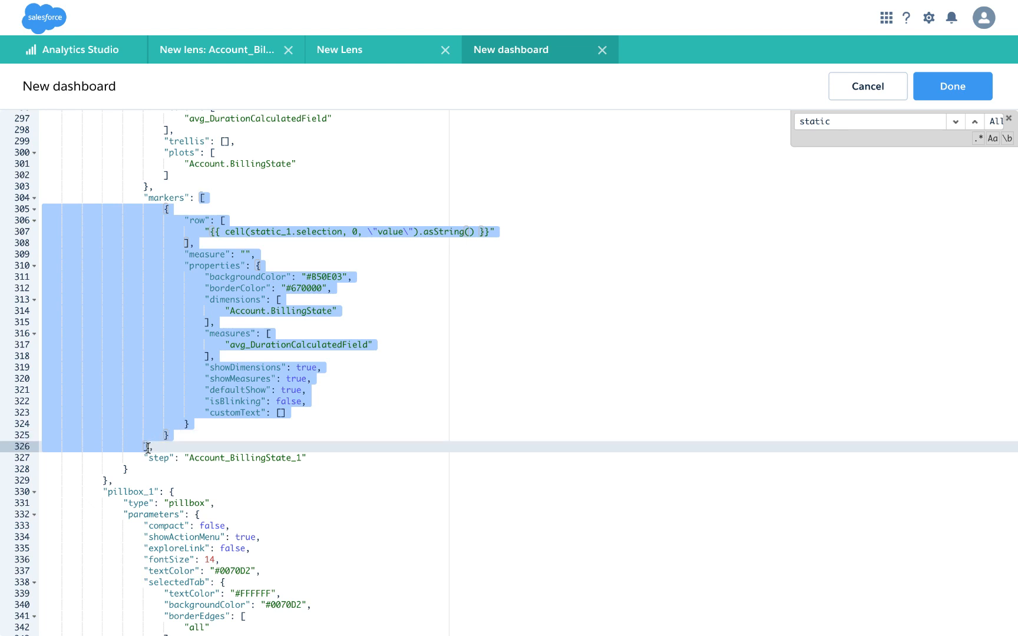
pyautogui.hotkey('ctrl', 'v')
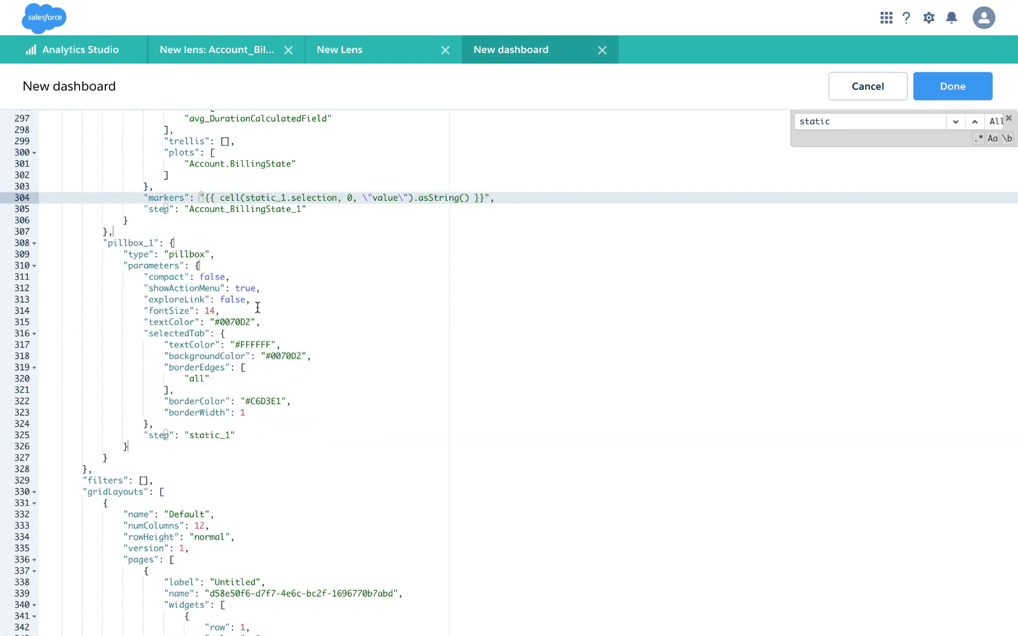
pyautogui.write(',')
# Change asString() to asObject() in the markers binding and apply the JSON edits to the dashboard.
pyautogui.click(460, 198)
pyautogui.press('BackSpace')
pyautogui.press('BackSpace')
pyautogui.press('BackSpace')
pyautogui.press('BackSpace')
pyautogui.press('BackSpace')
pyautogui.write('Objec')
pyautogui.click(951, 87)
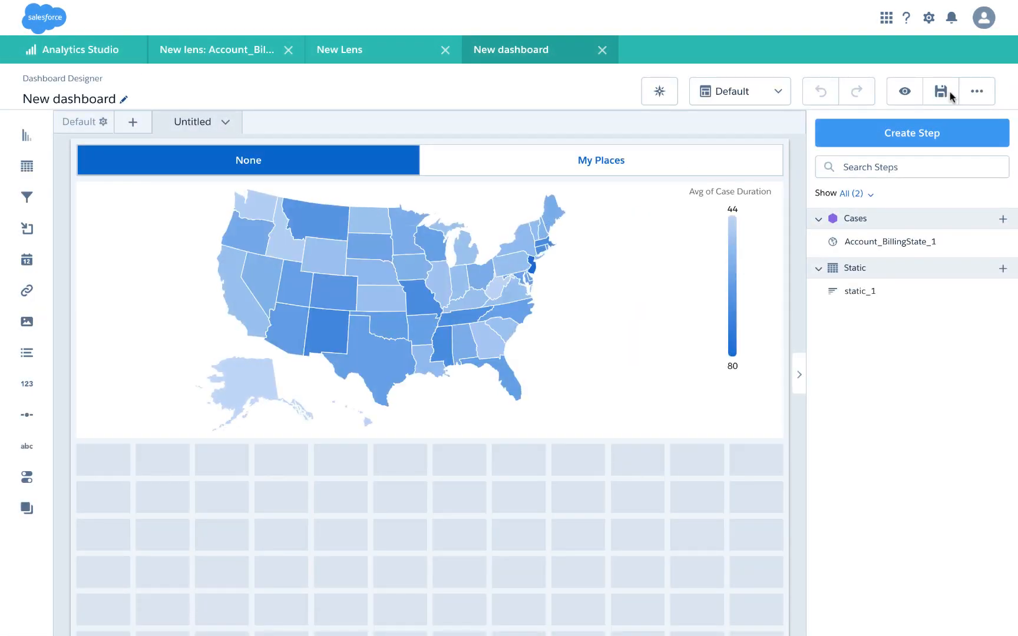
# Preview the dashboard and switch the toggle from None to My Places to test the map markers.
pyautogui.click(568, 161)
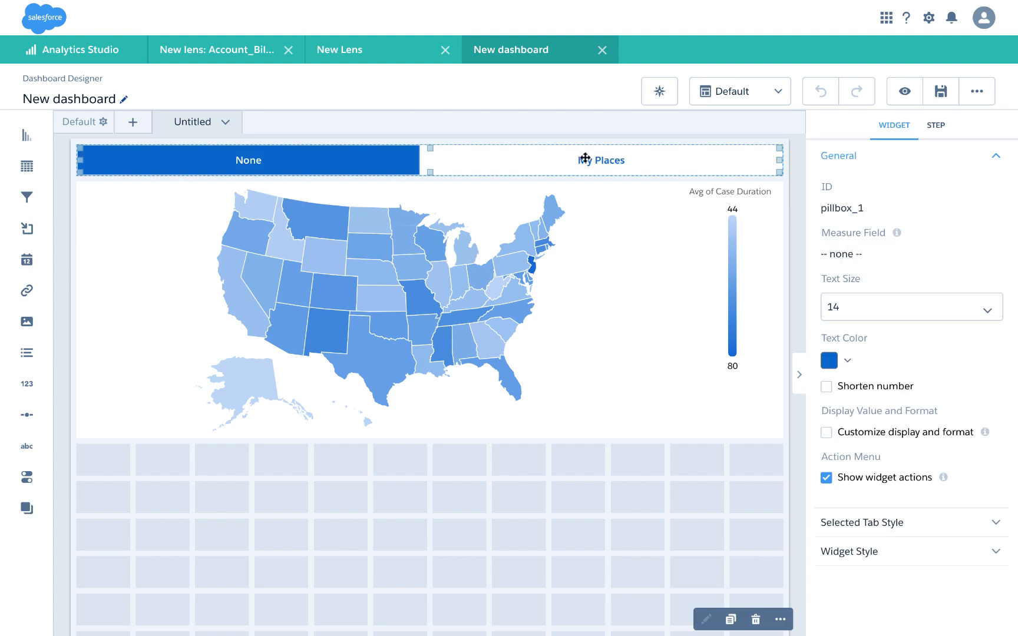
pyautogui.click(903, 91)
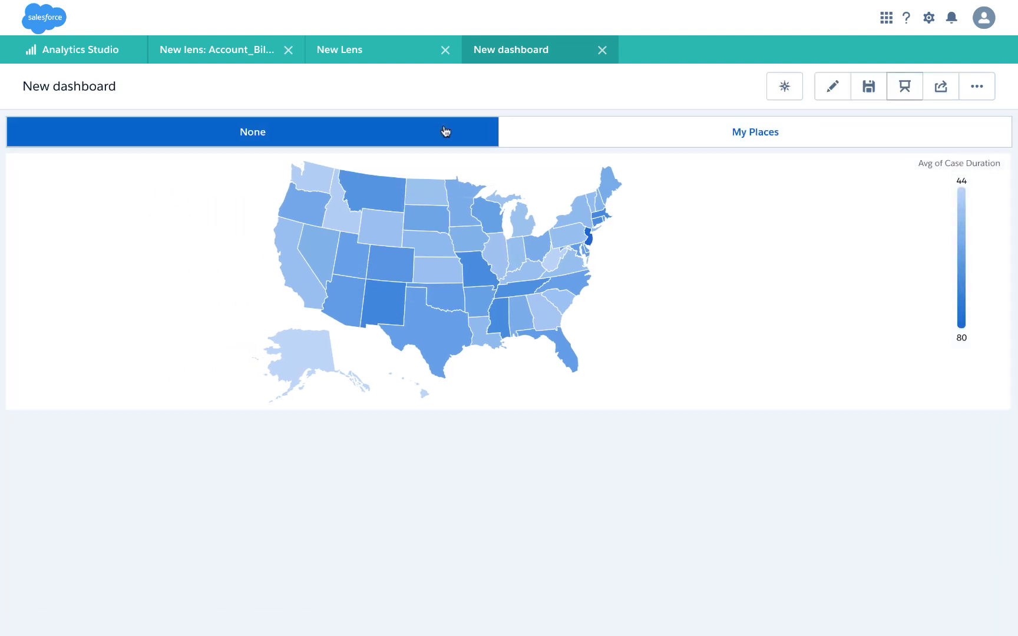
pyautogui.click(609, 131)
pyautogui.click(338, 145)
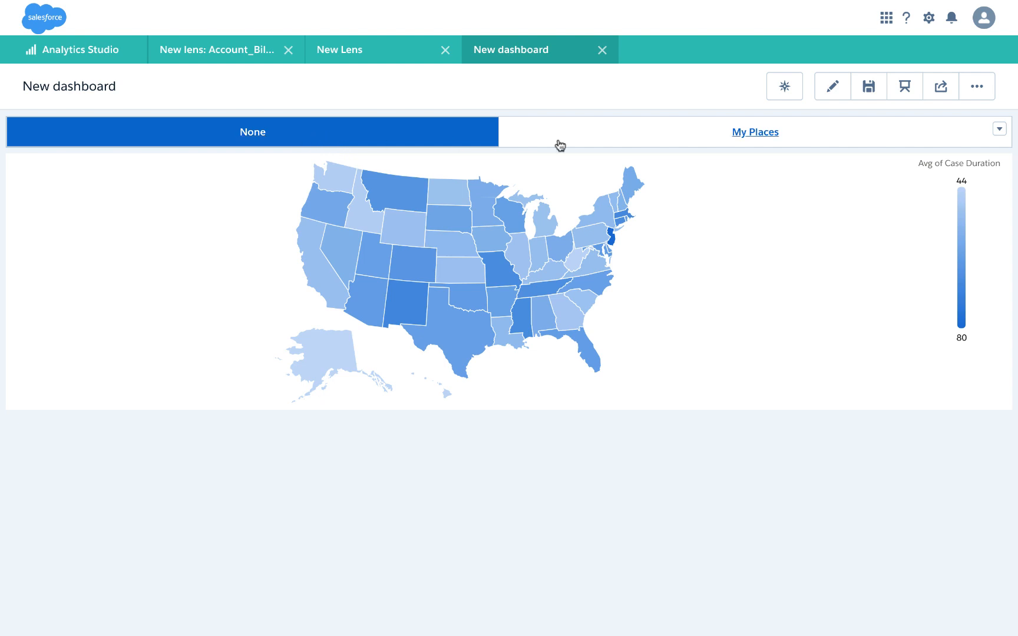
pyautogui.click(670, 141)
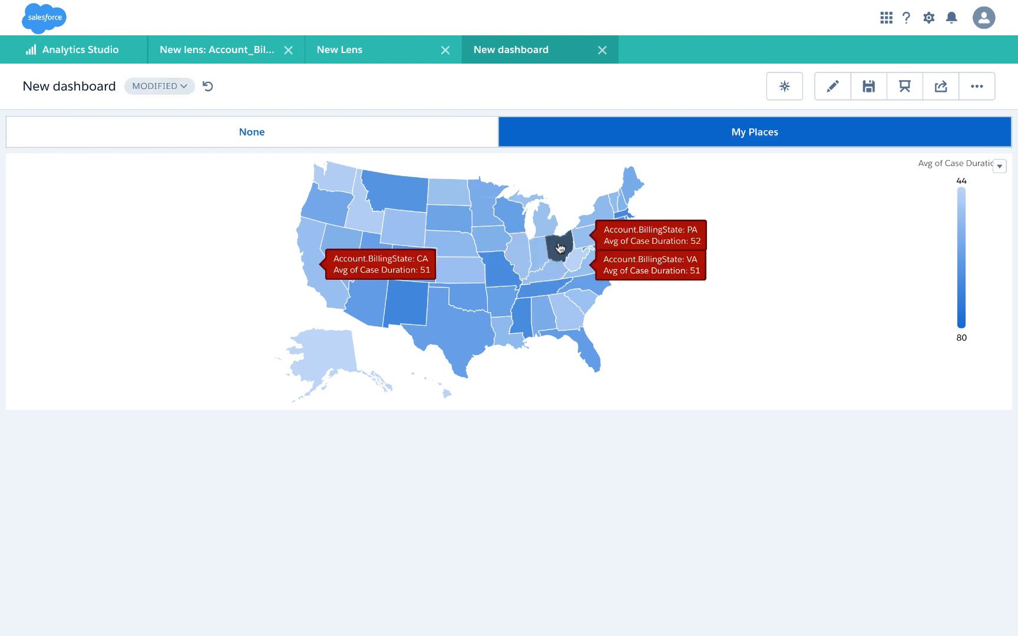
pyautogui.moveTo(556, 248)
# Switch to the New Lens and examine the maximum account annual revenue of the leading billing states.
pyautogui.click(349, 49)
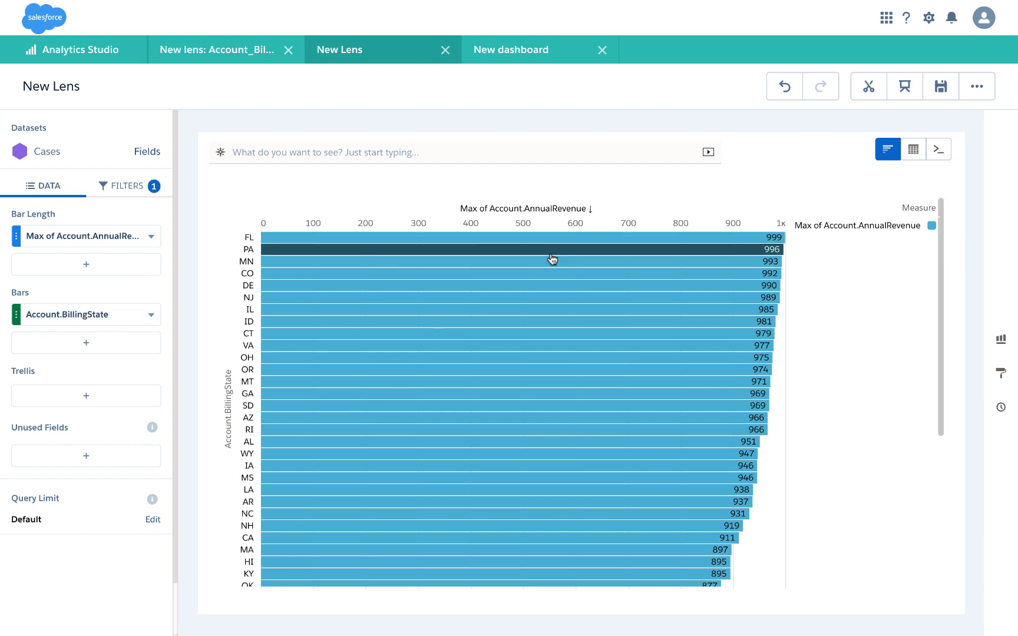
pyautogui.moveTo(593, 255)
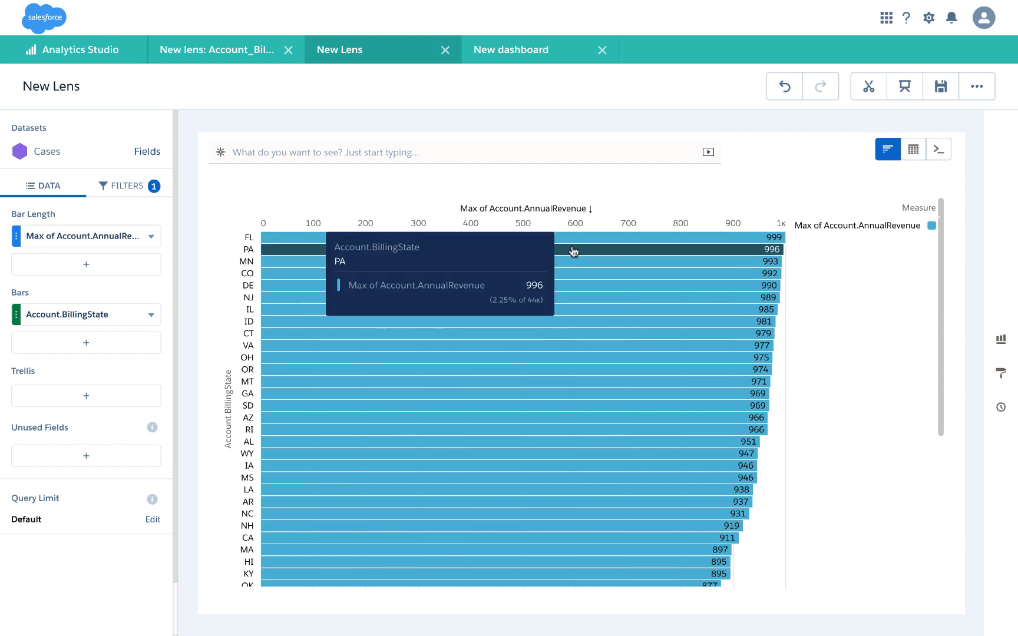
pyautogui.moveTo(540, 265)
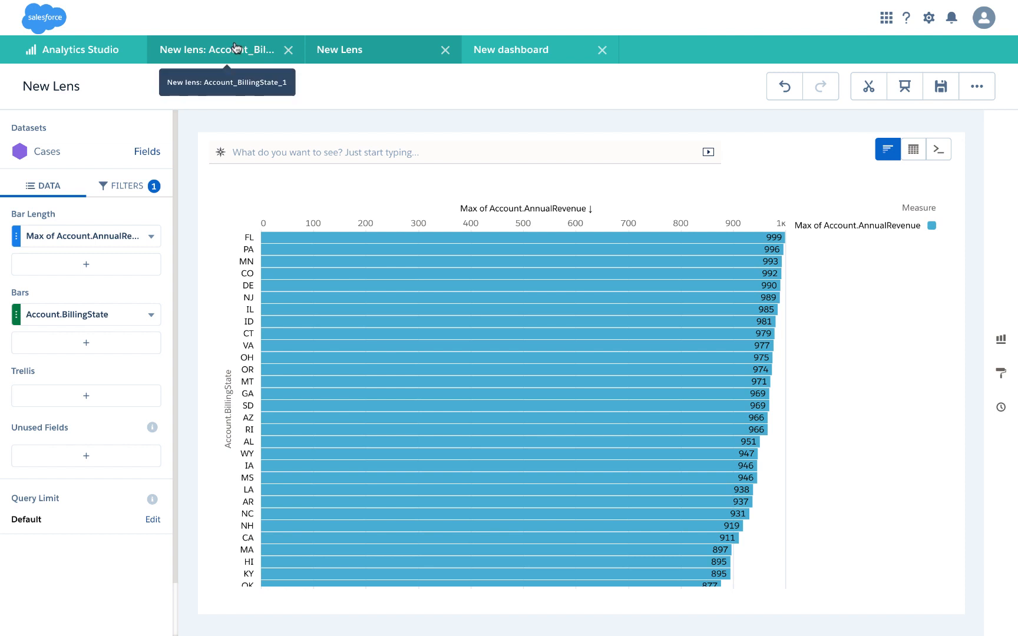
pyautogui.moveTo(547, 244)
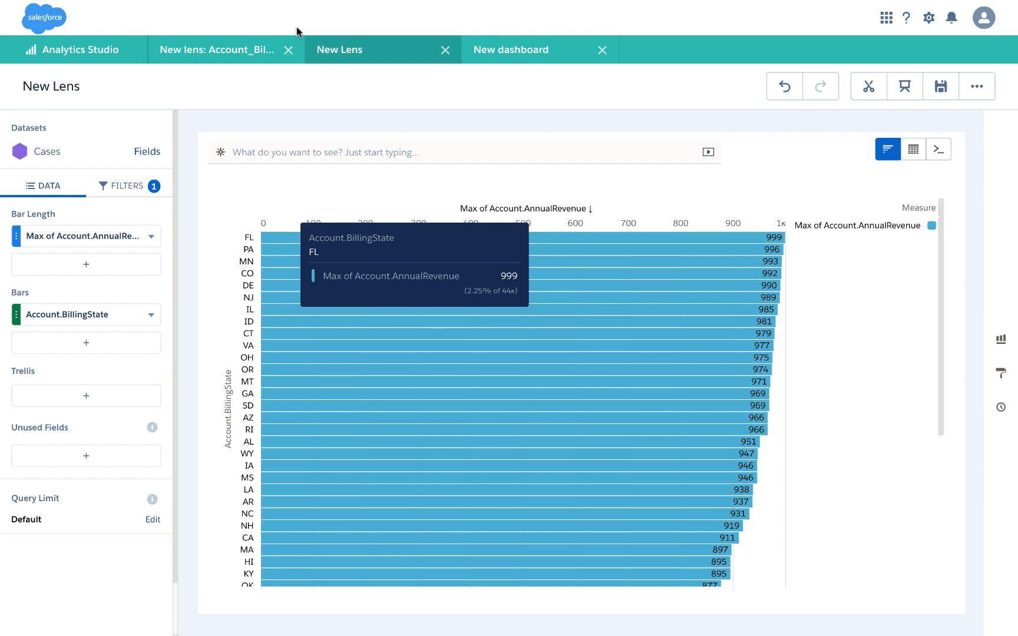
# Open the Account_BillingState_1 lens and clip its marked US map to the dashboard designer.
pyautogui.click(211, 49)
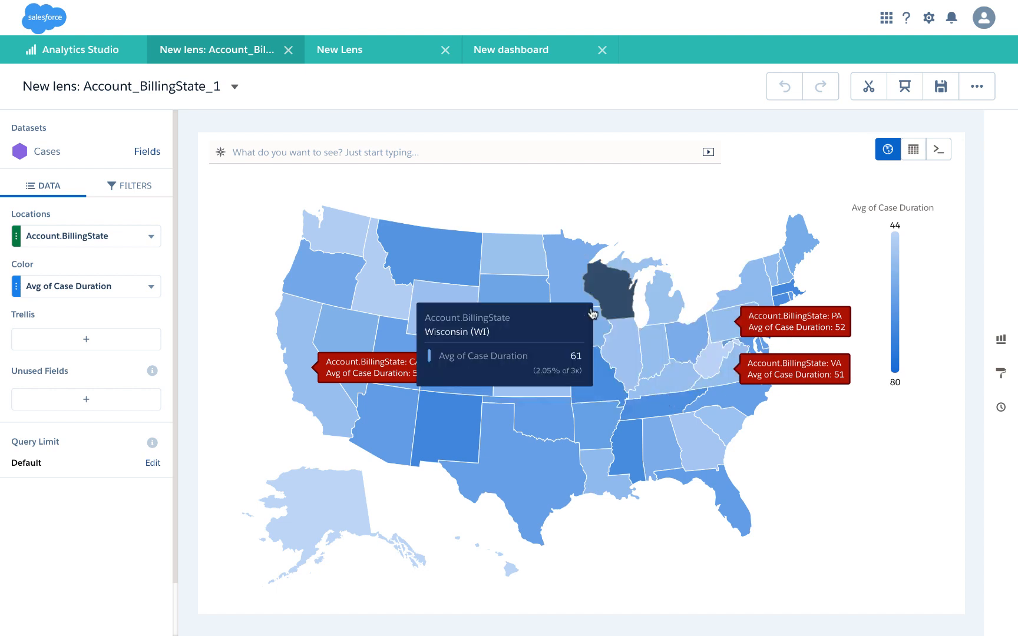
pyautogui.click(869, 88)
pyautogui.click(848, 190)
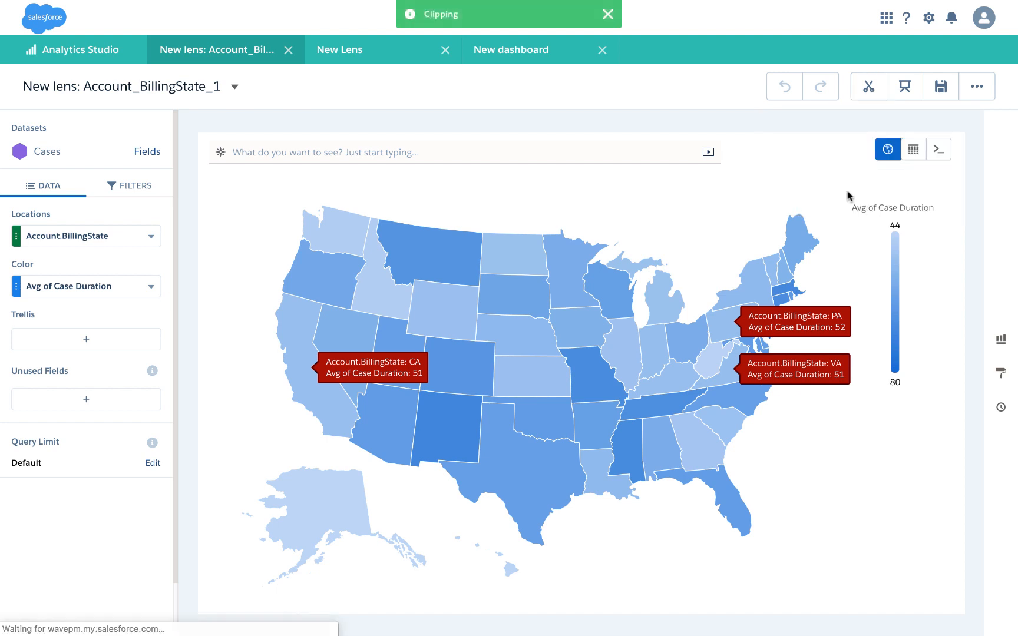
# Place the clipped Account_BillingState_2 map below the first map on the New dashboard and enlarge it to full width.
pyautogui.click(548, 58)
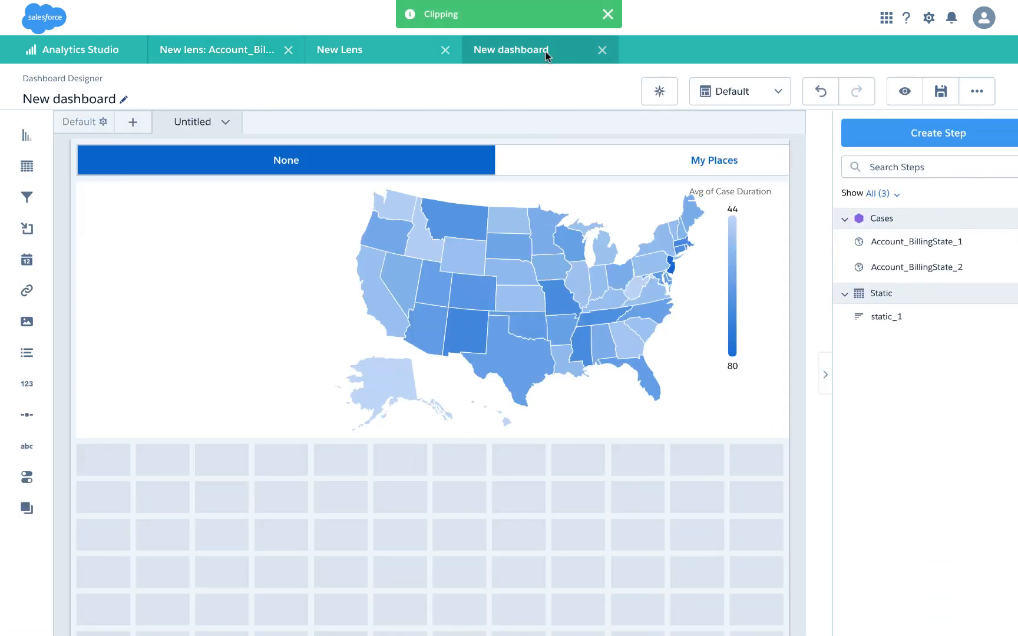
pyautogui.scroll(-3, 682, 409)
pyautogui.scroll(-1, 679, 407)
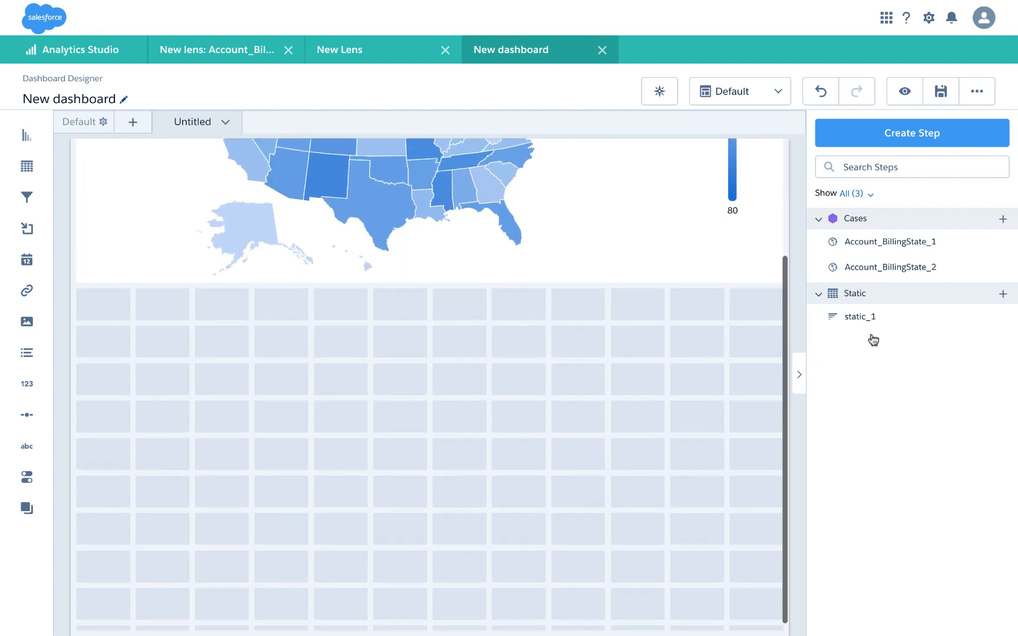
pyautogui.moveTo(909, 271); pyautogui.dragTo(290, 428)
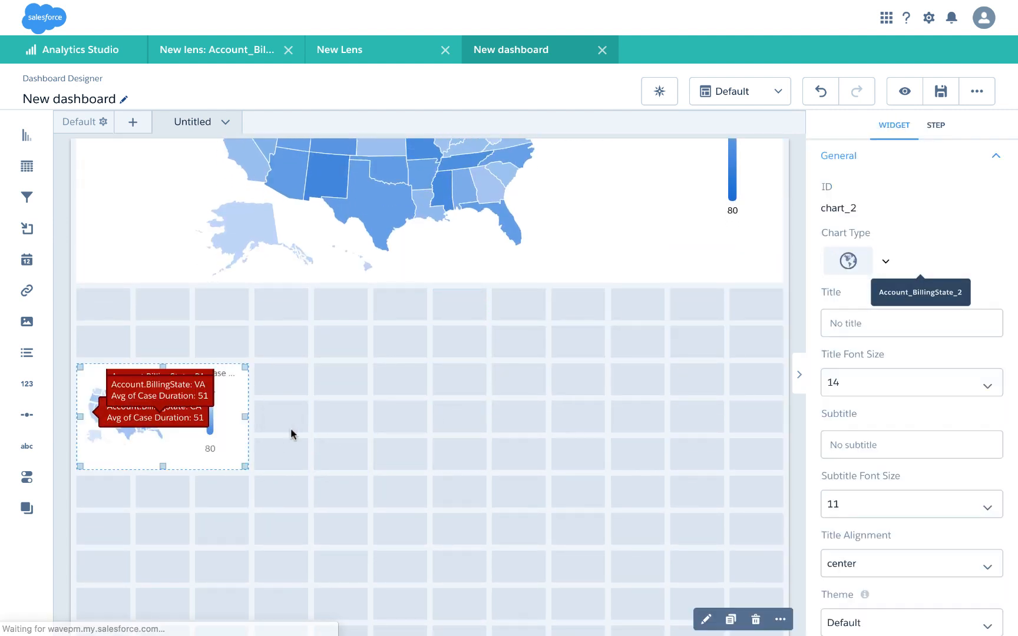
pyautogui.moveTo(245, 470); pyautogui.dragTo(752, 577)
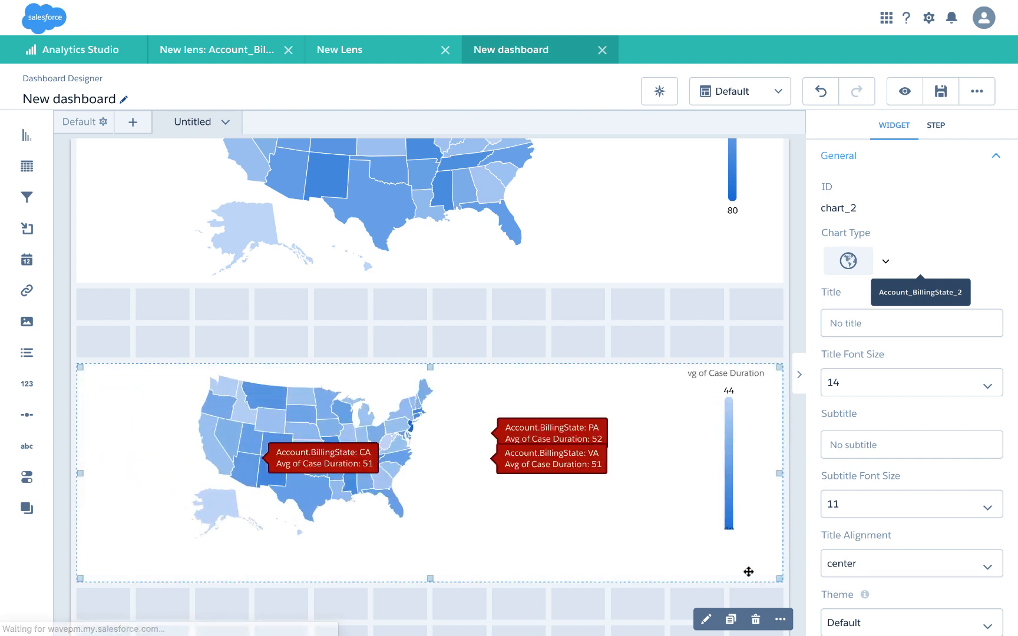
pyautogui.scroll(-1, 608, 560)
pyautogui.scroll(-1, 609, 560)
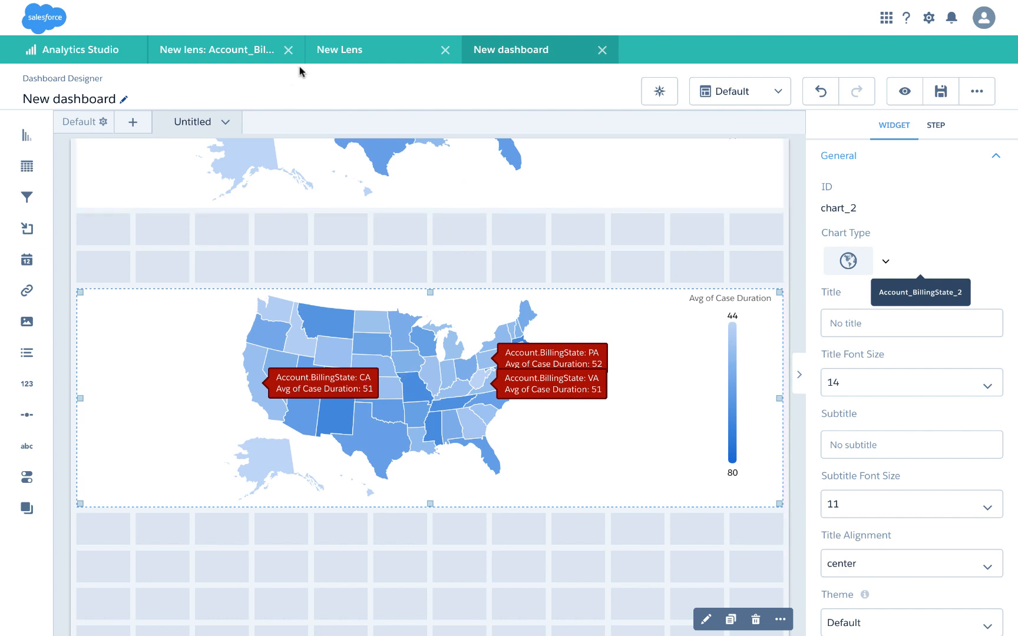
# Return to the New Lens and limit its query results to 3.
pyautogui.click(366, 51)
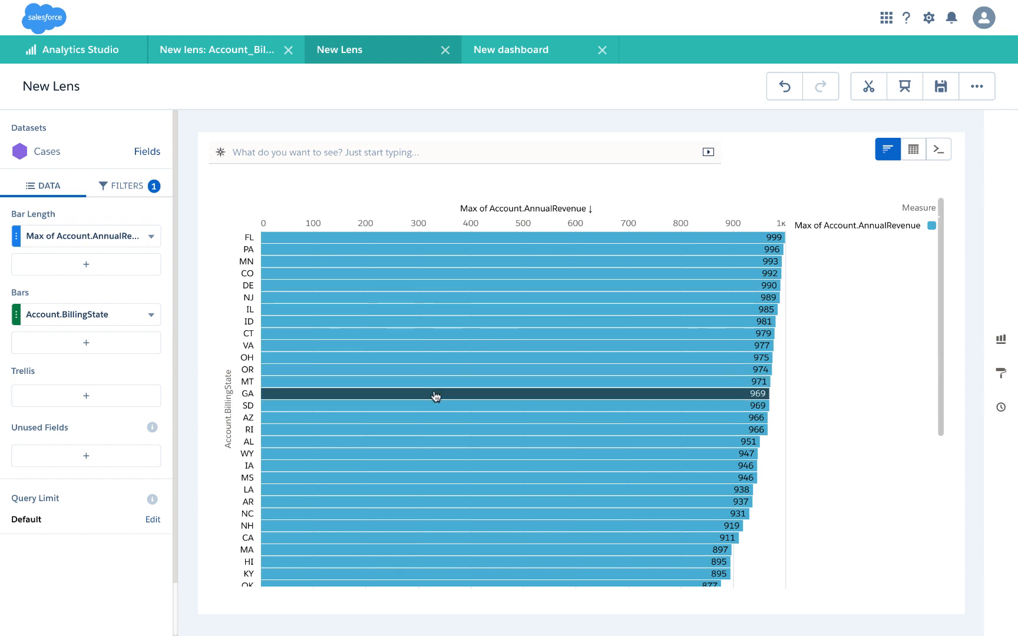
pyautogui.scroll(-5, 434, 397)
pyautogui.scroll(5, 436, 396)
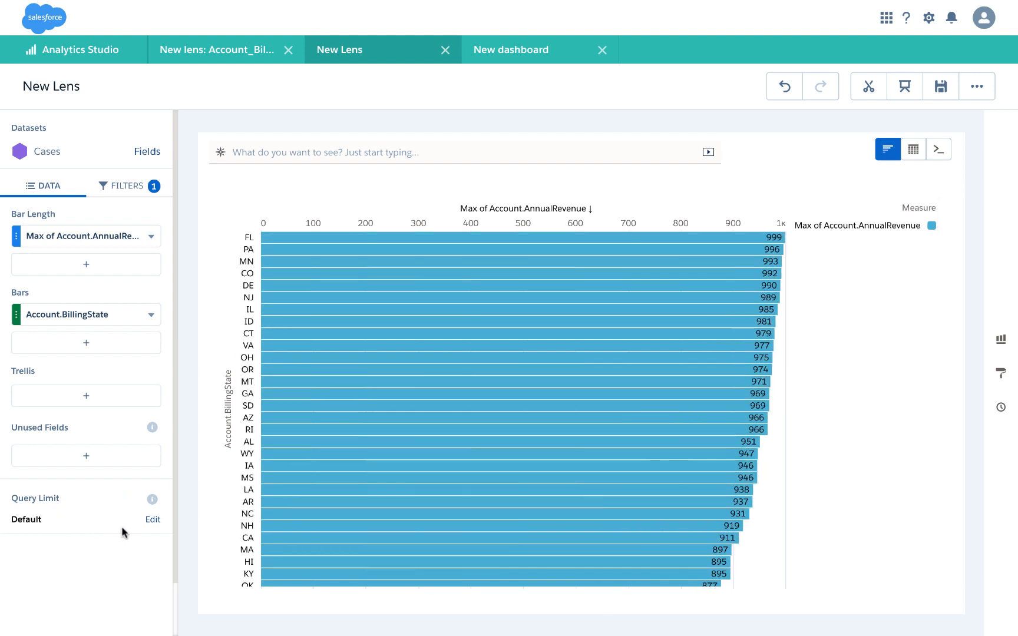
pyautogui.click(153, 521)
pyautogui.write('5')
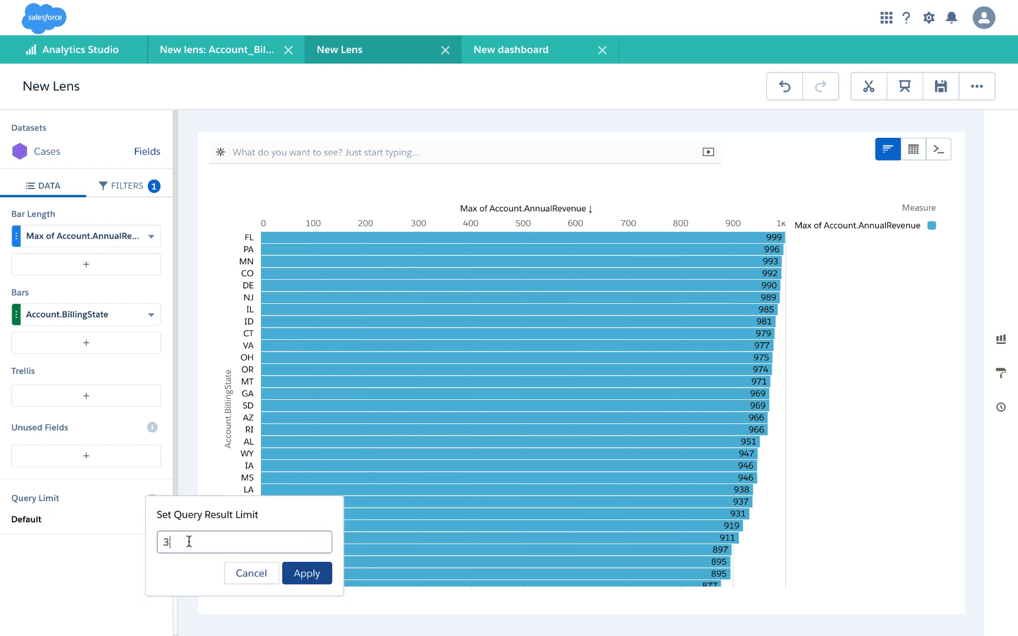
pyautogui.click(306, 572)
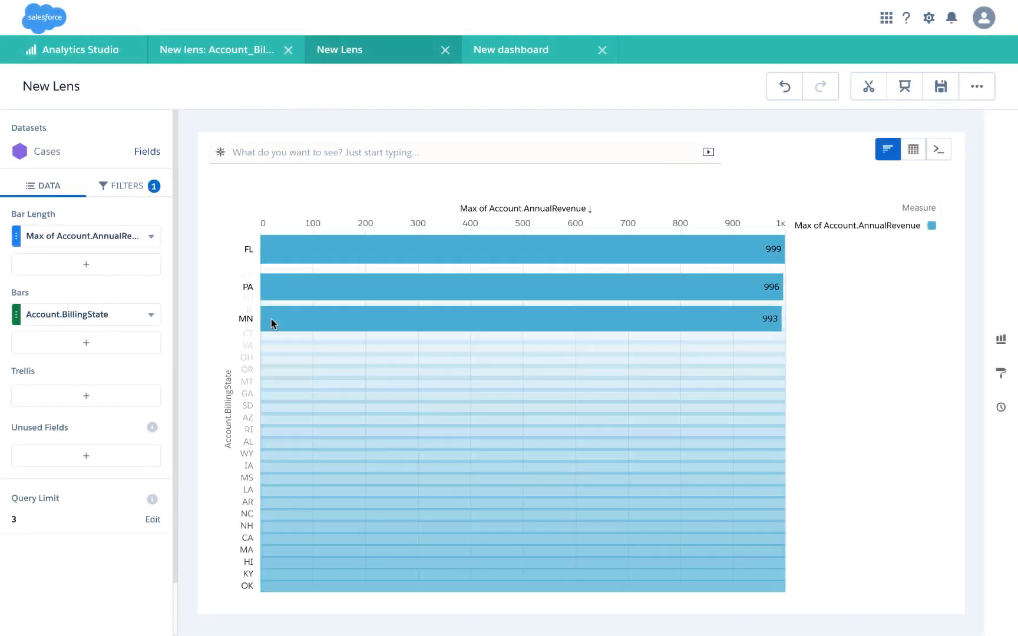
pyautogui.moveTo(321, 395)
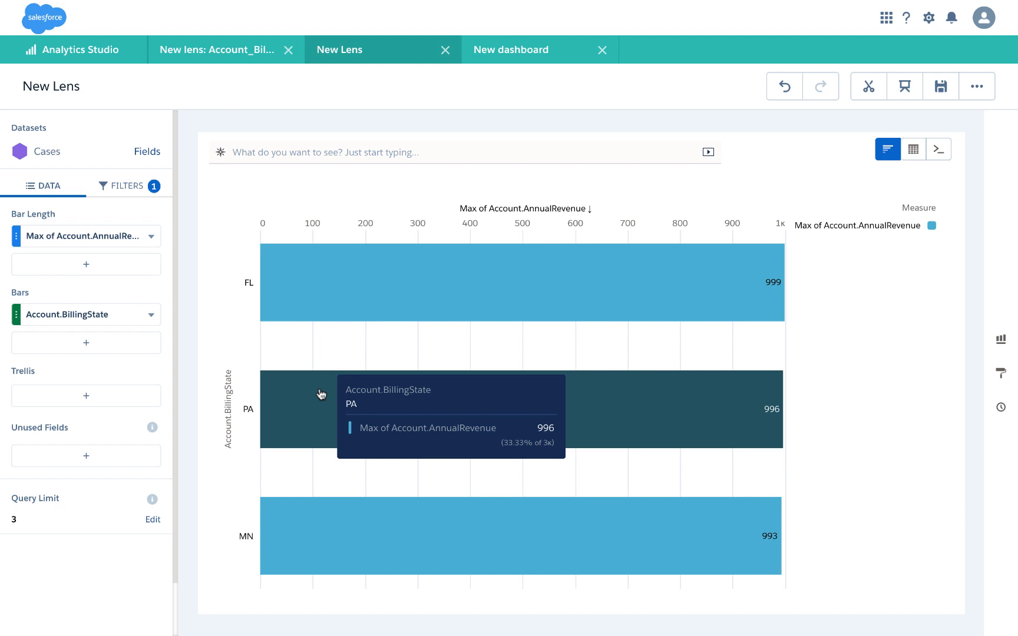
# Add a filter to the New Lens limiting Max of Account.AnnualRevenue to between 900 and 1,544,921,000.
pyautogui.click(129, 189)
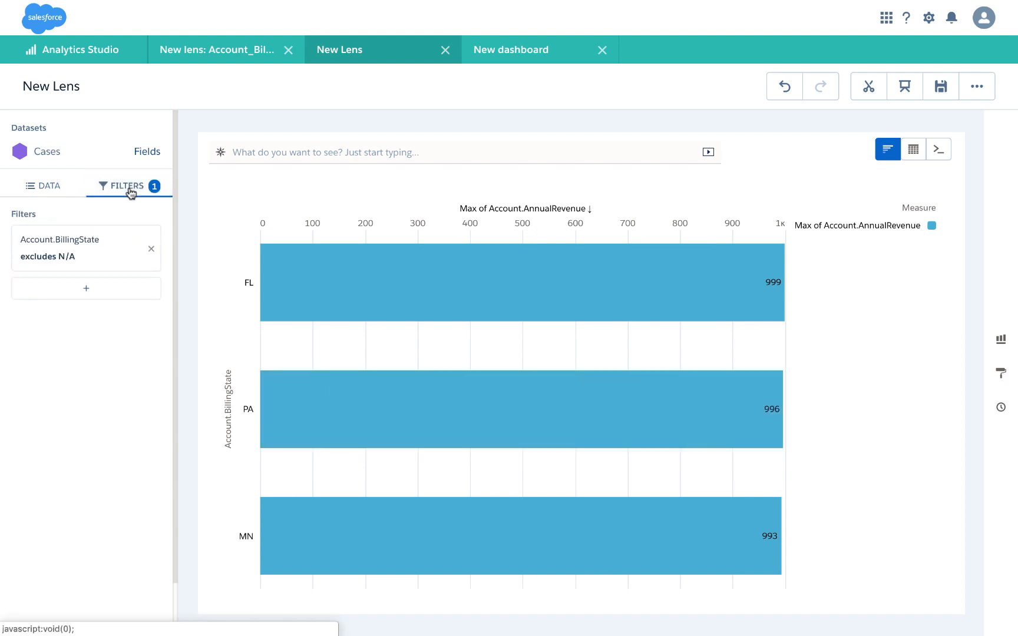
pyautogui.click(33, 186)
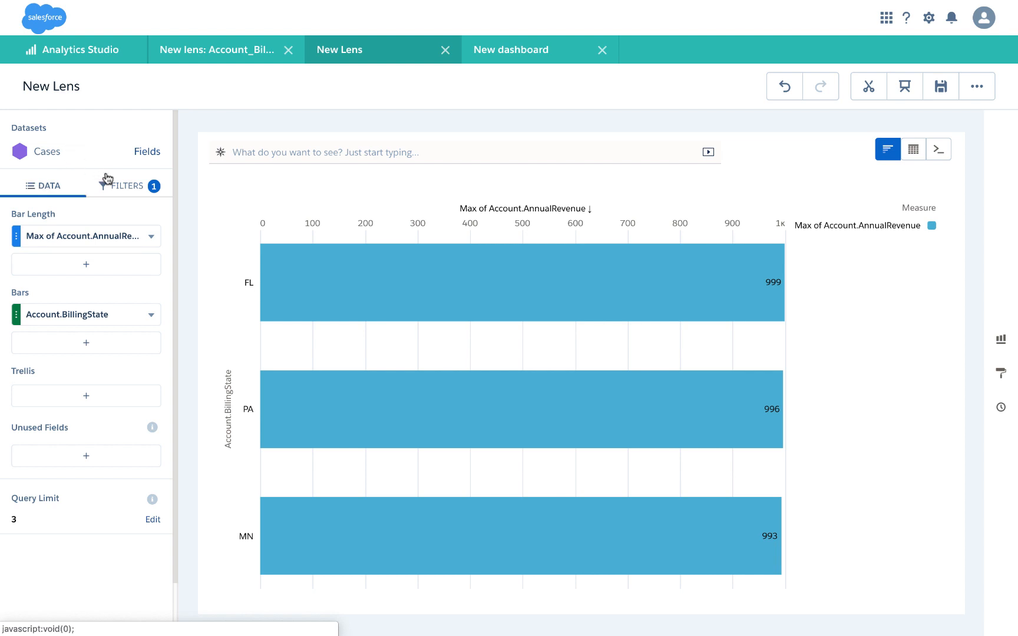
pyautogui.click(120, 187)
pyautogui.click(84, 293)
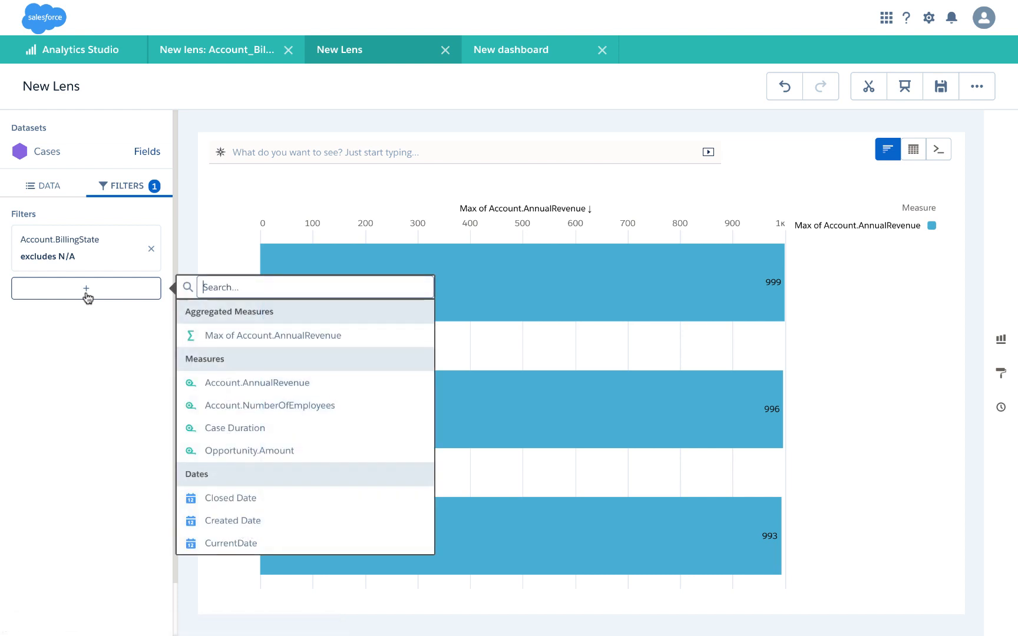
pyautogui.click(244, 341)
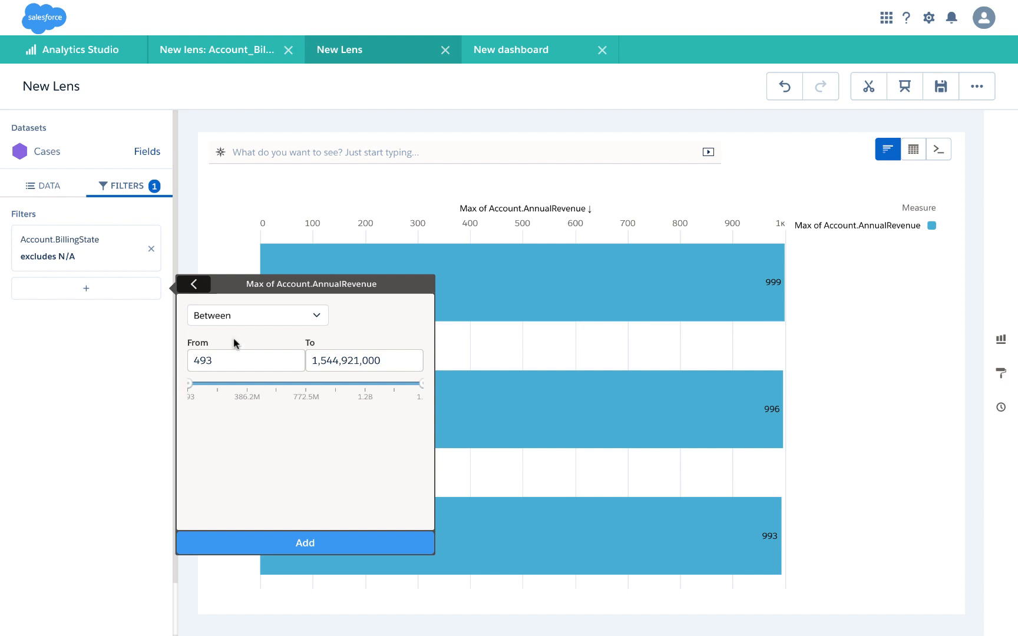
pyautogui.doubleClick(206, 360)
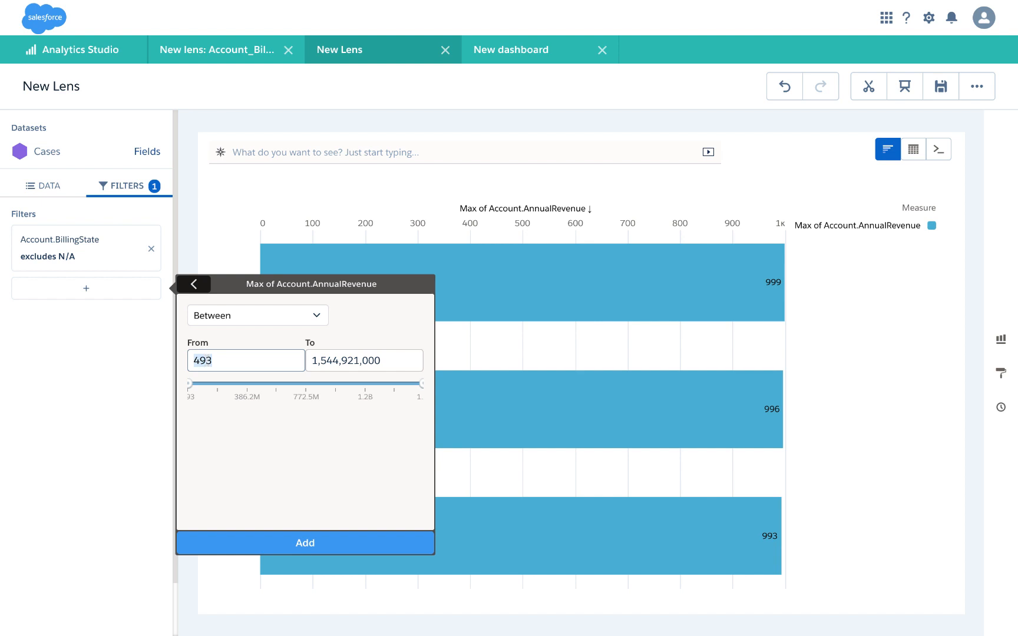
pyautogui.write('900')
pyautogui.click(270, 545)
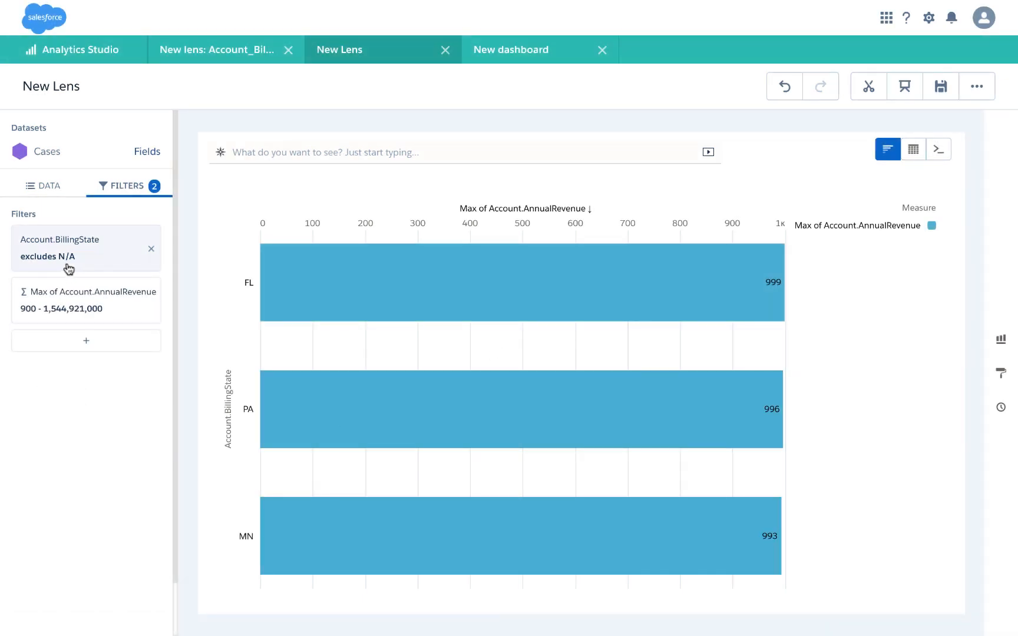
# Clip the filtered New Lens query to the dashboard designer without a custom label and return to the New dashboard.
pyautogui.click(52, 187)
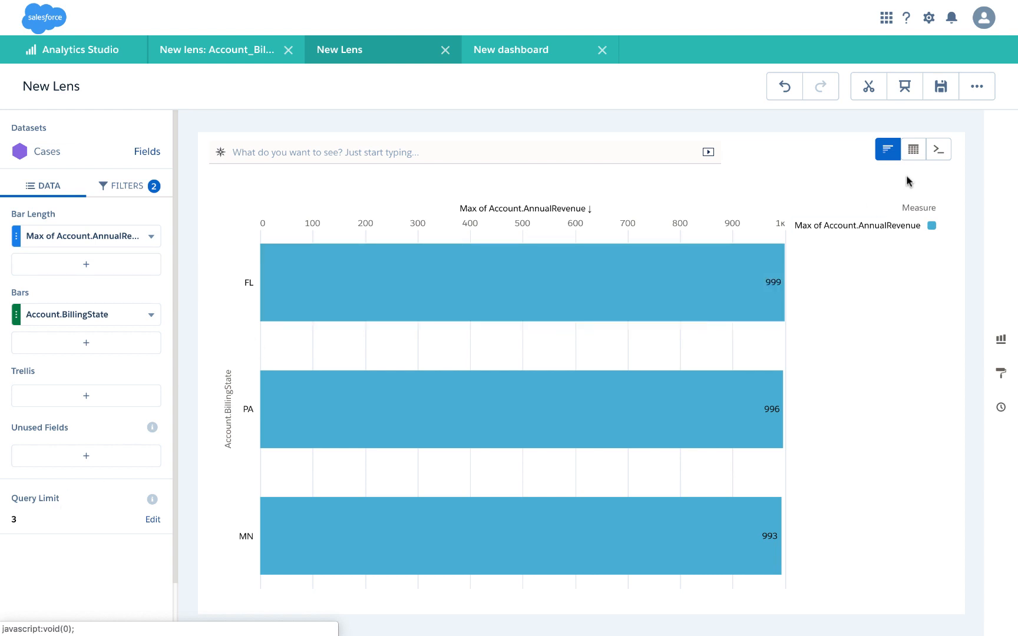
pyautogui.click(874, 90)
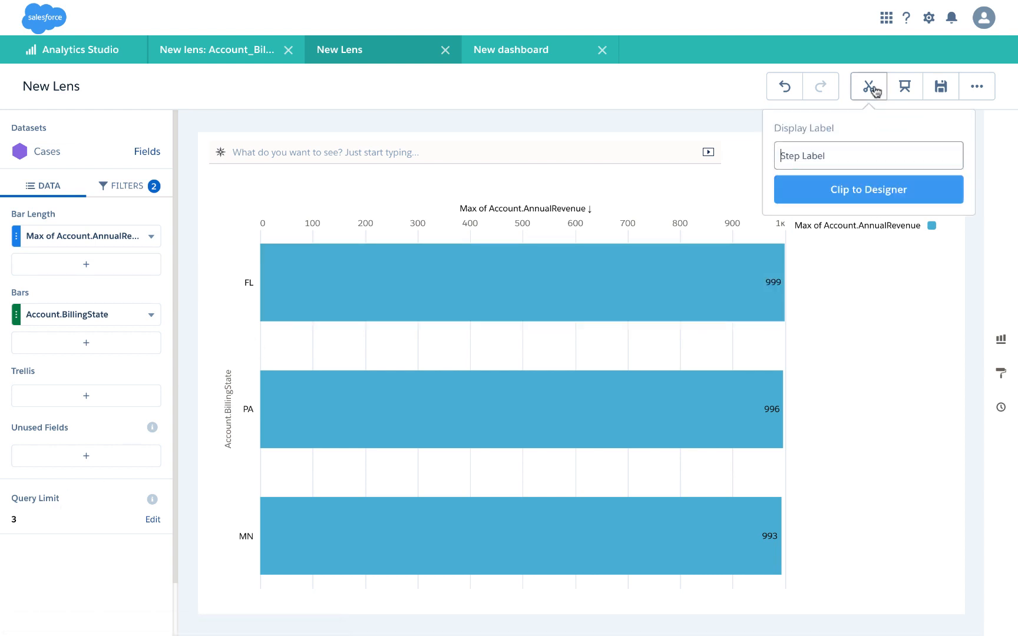
pyautogui.click(842, 197)
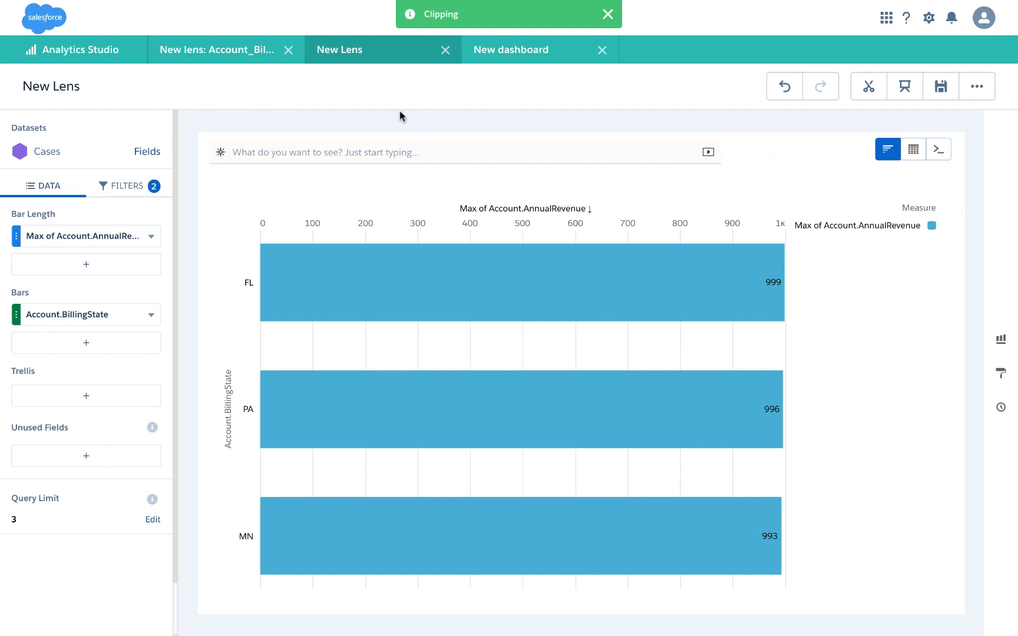
pyautogui.click(211, 52)
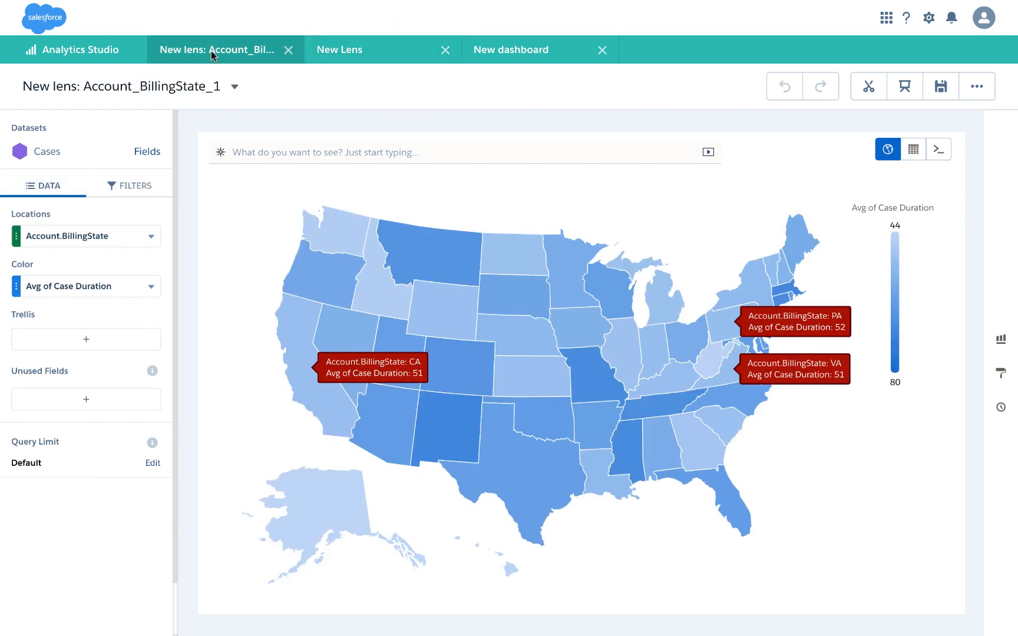
pyautogui.click(523, 48)
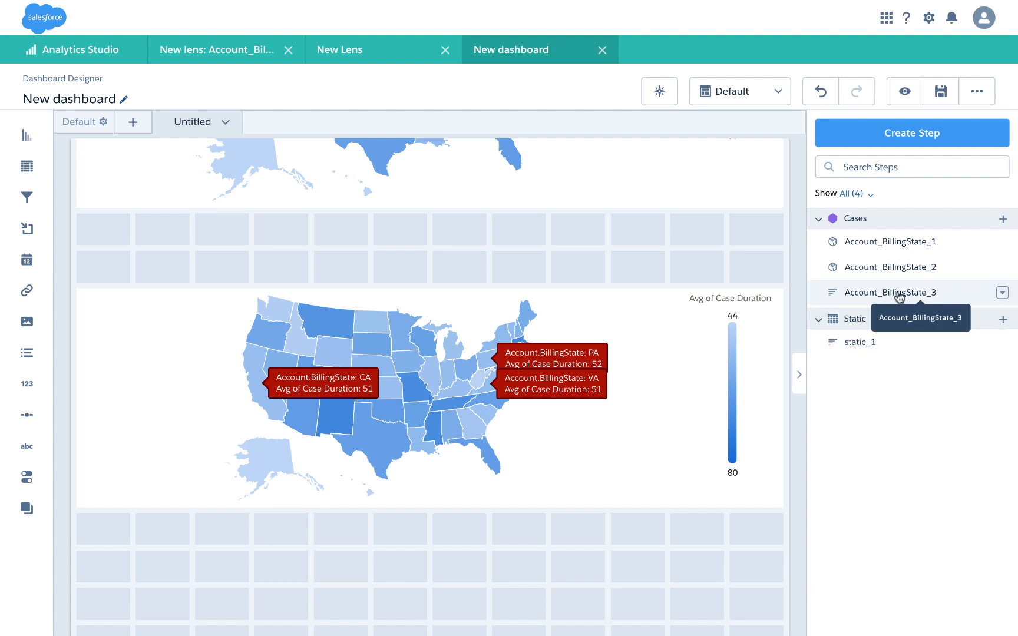
# In the dashboard JSON, replace the CA row value of chart_2's first marker with the partial binding "{{ cell(}}".
pyautogui.scroll(-1, 684, 274)
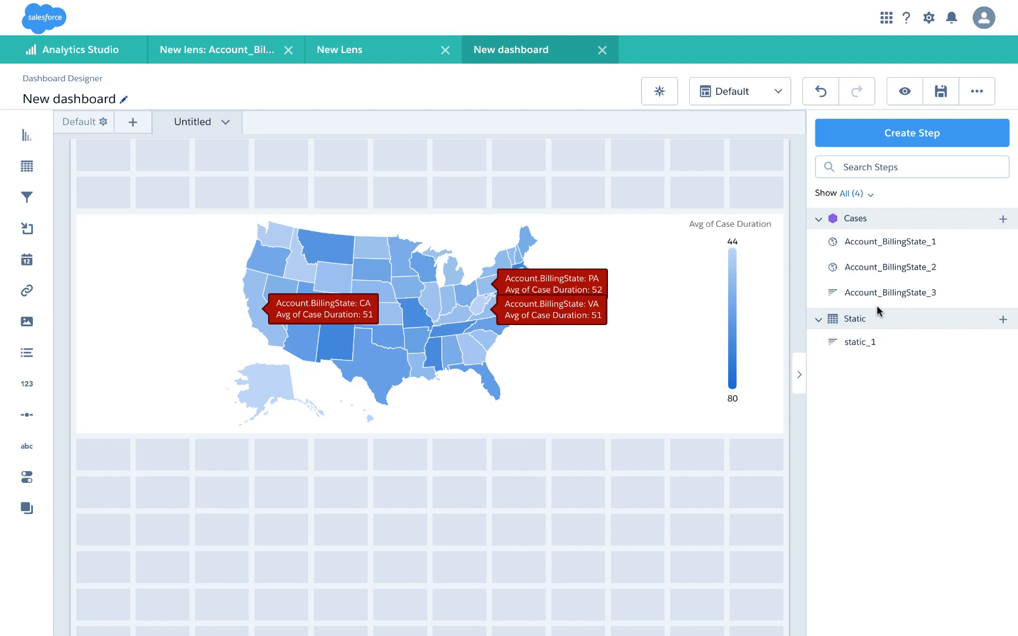
pyautogui.hotkey('ctrl', 'e')
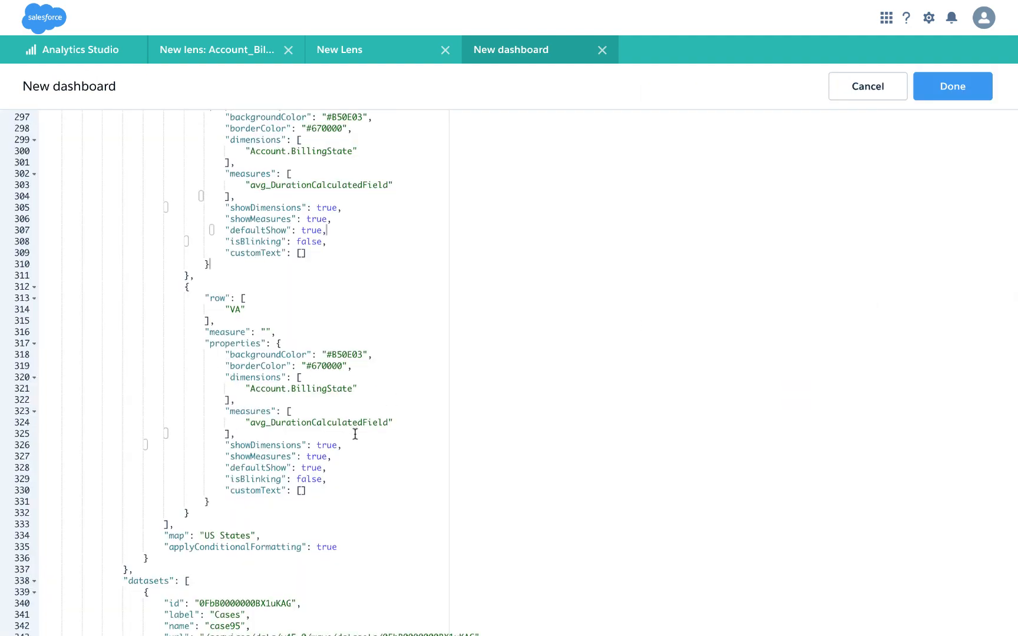
pyautogui.scroll(-20, 356, 434)
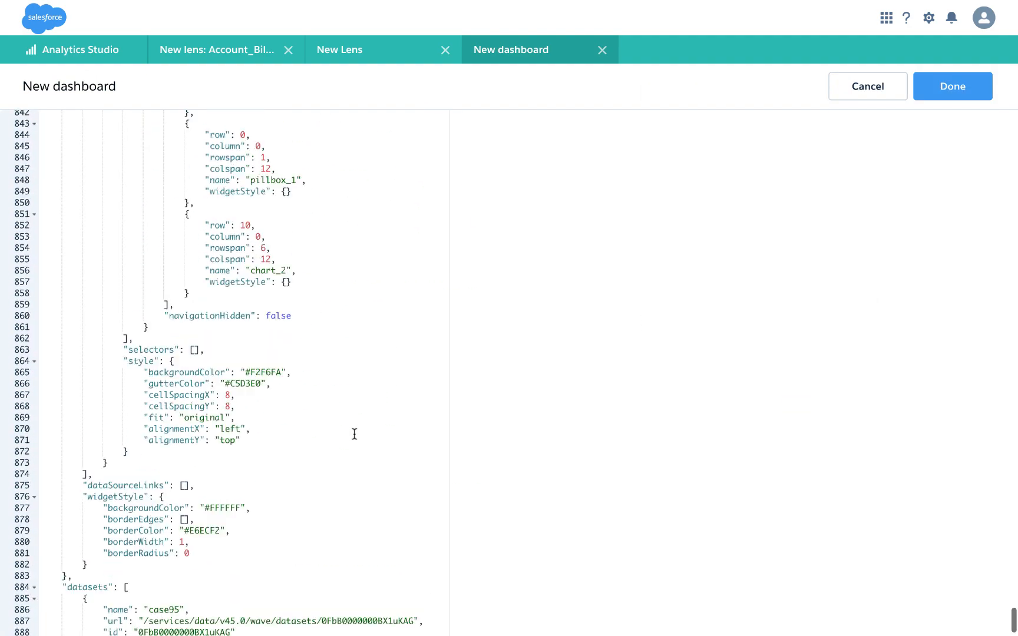
pyautogui.scroll(3, 354, 434)
pyautogui.scroll(3, 354, 434)
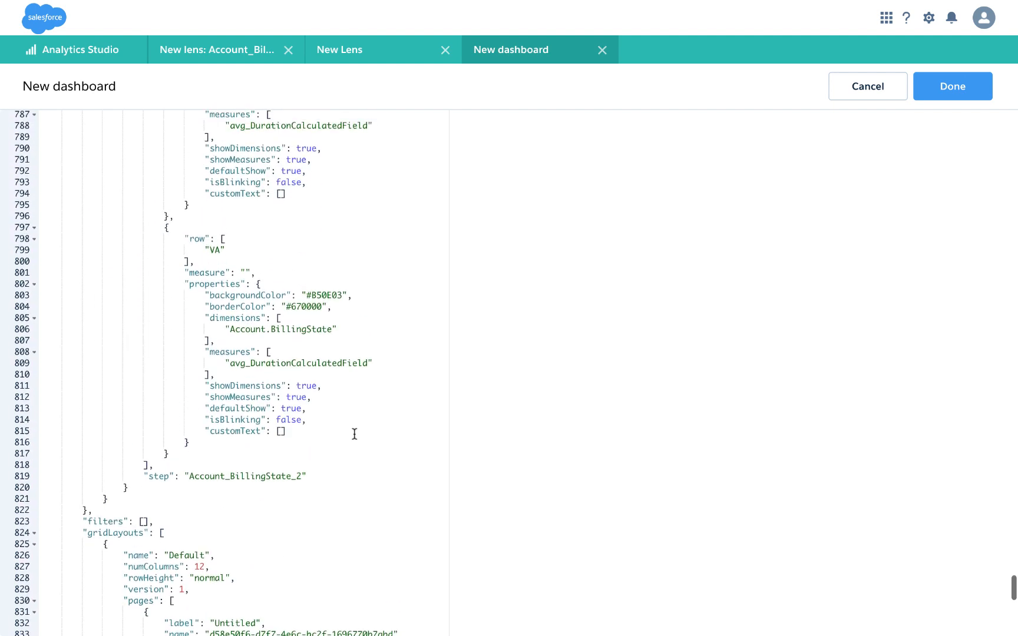
pyautogui.scroll(3, 355, 434)
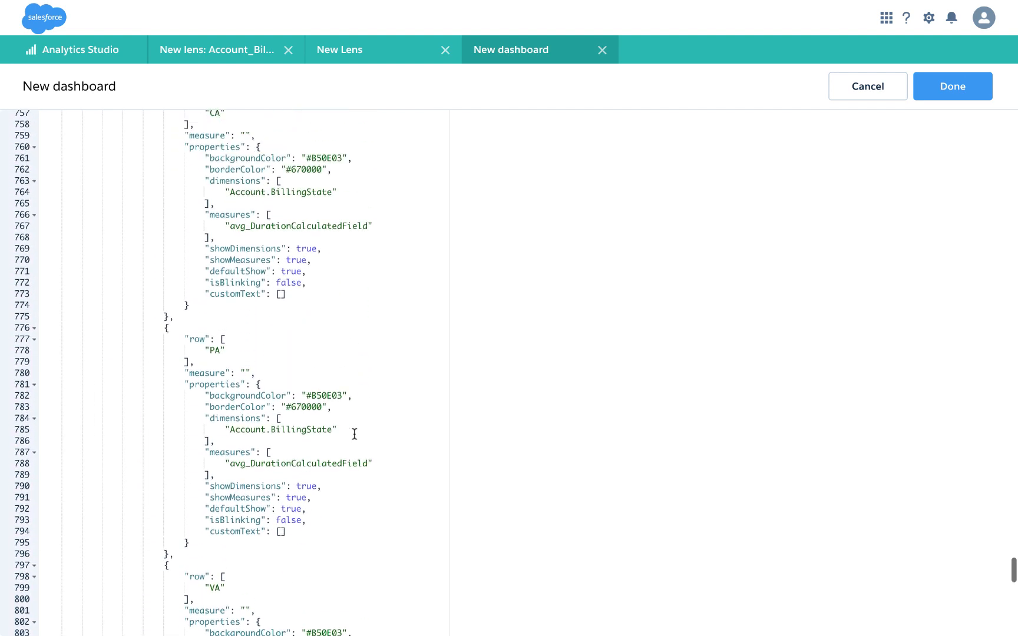
pyautogui.scroll(4, 354, 434)
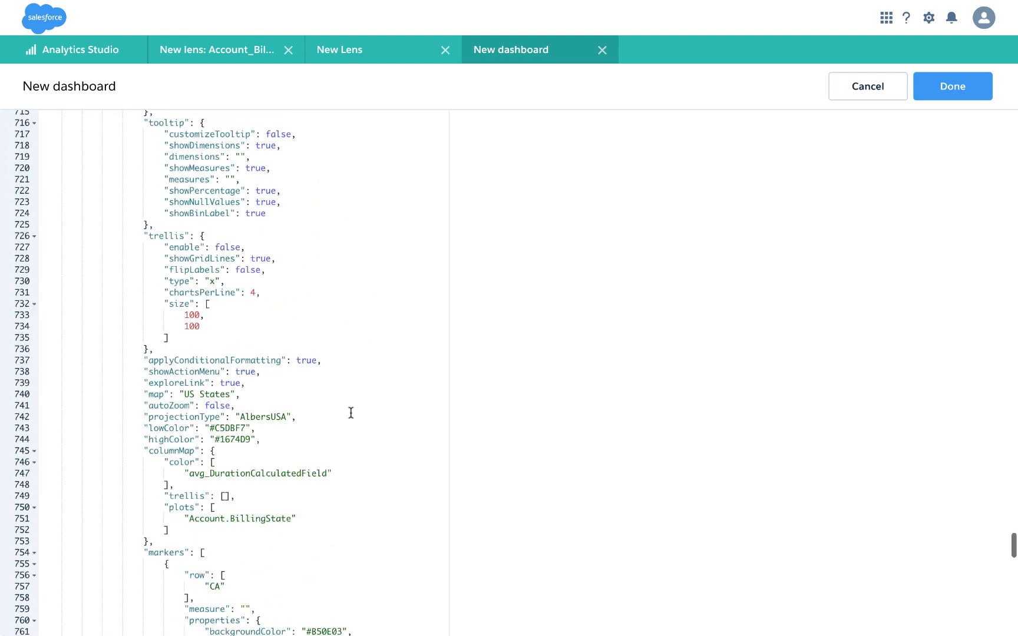
pyautogui.scroll(6, 351, 413)
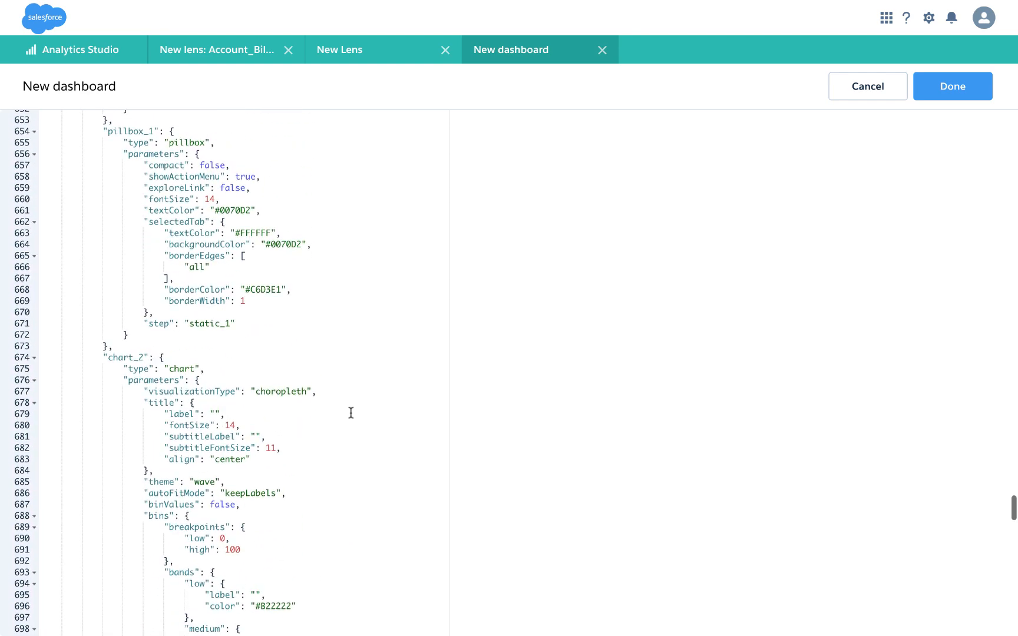
pyautogui.scroll(-3, 351, 412)
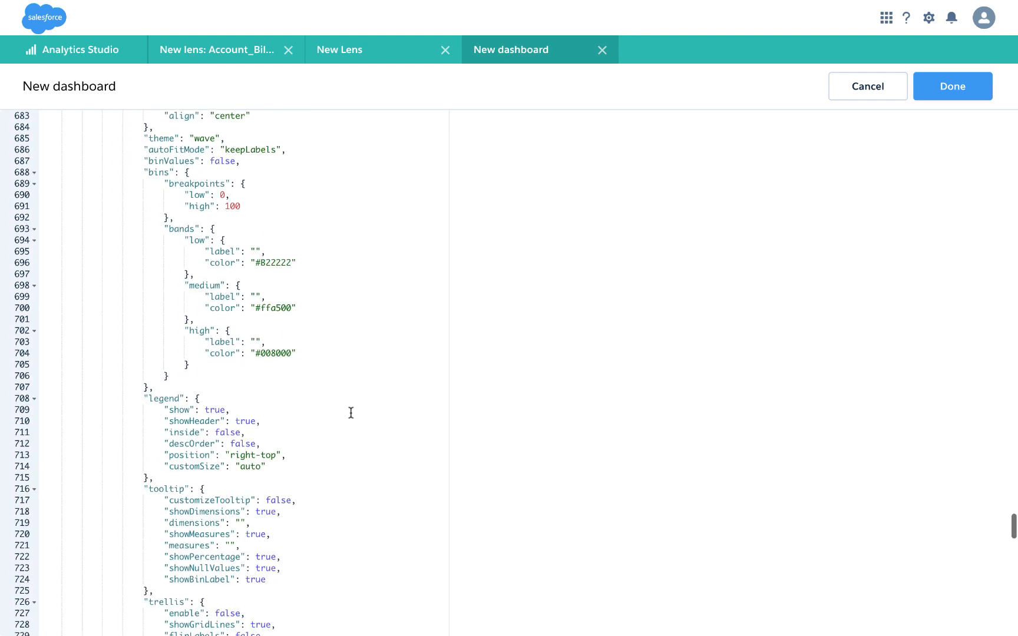
pyautogui.scroll(-6, 351, 412)
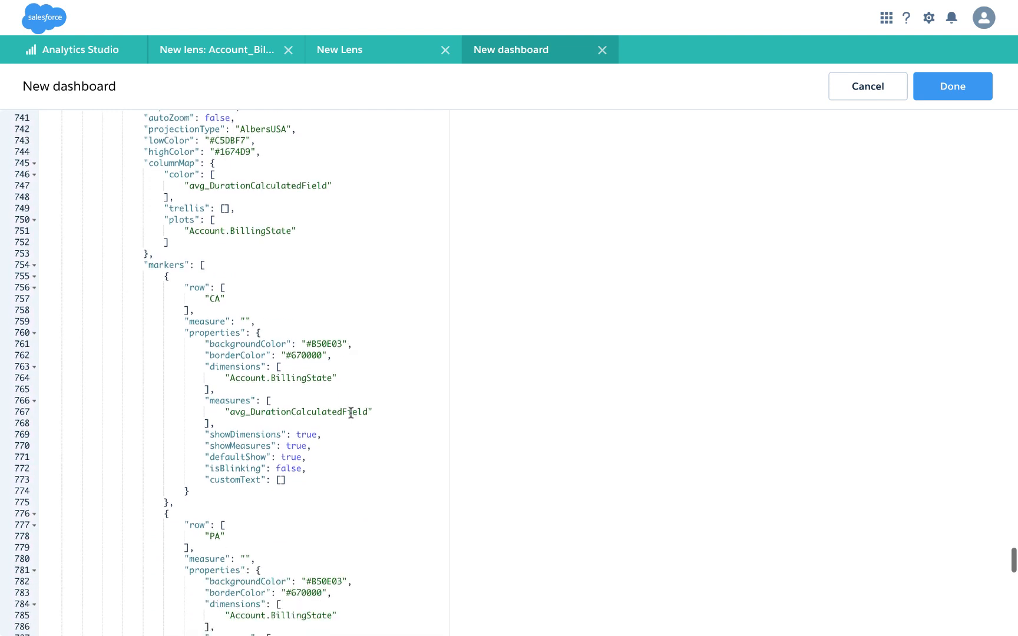
pyautogui.scroll(-2, 351, 412)
pyautogui.scroll(-1, 351, 413)
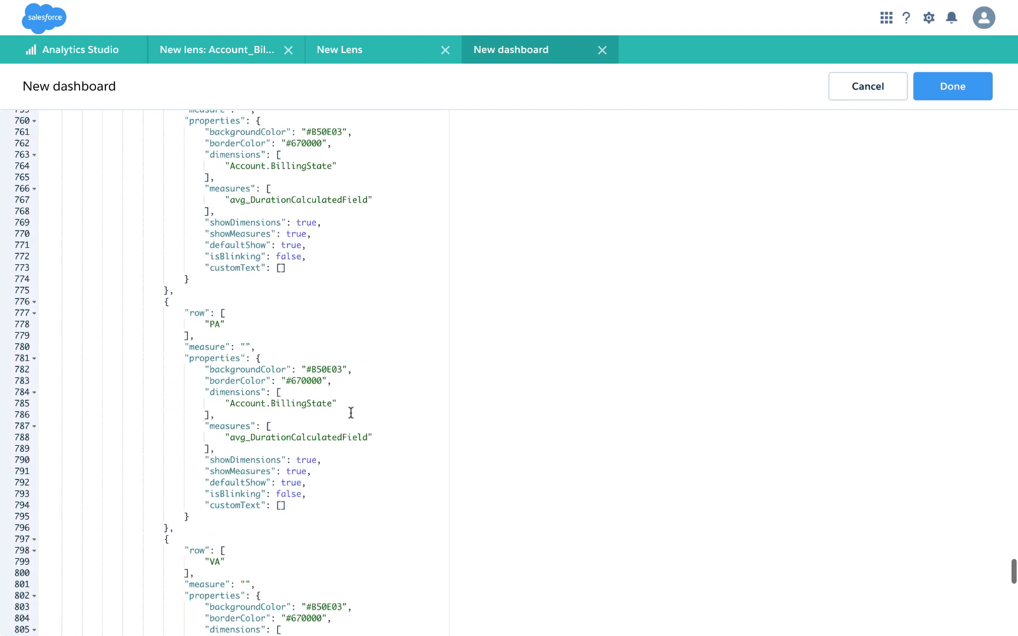
pyautogui.scroll(1, 351, 413)
pyautogui.scroll(1, 351, 413)
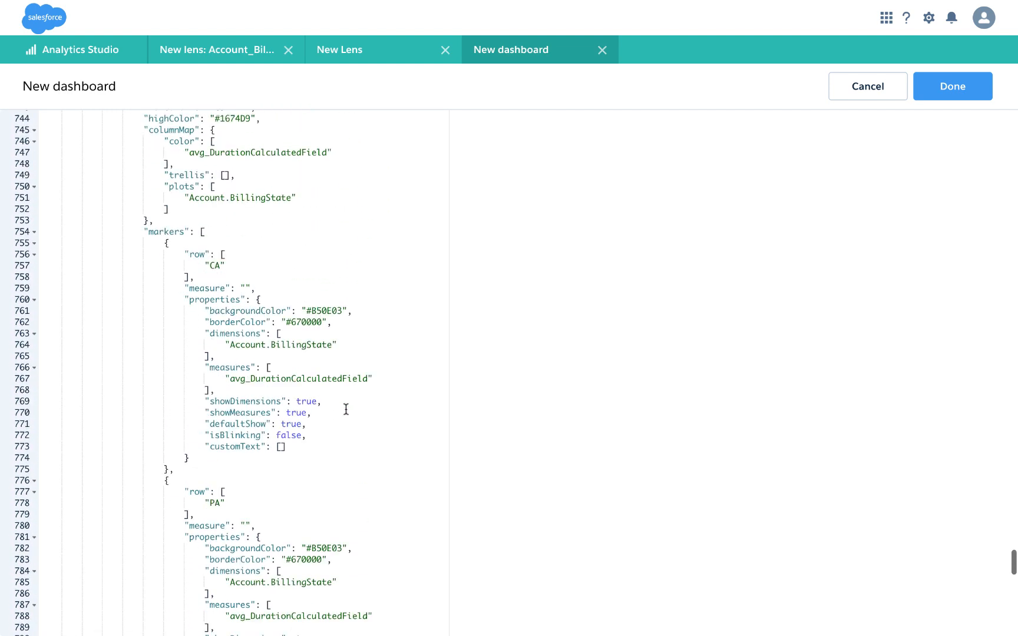
pyautogui.click(215, 266)
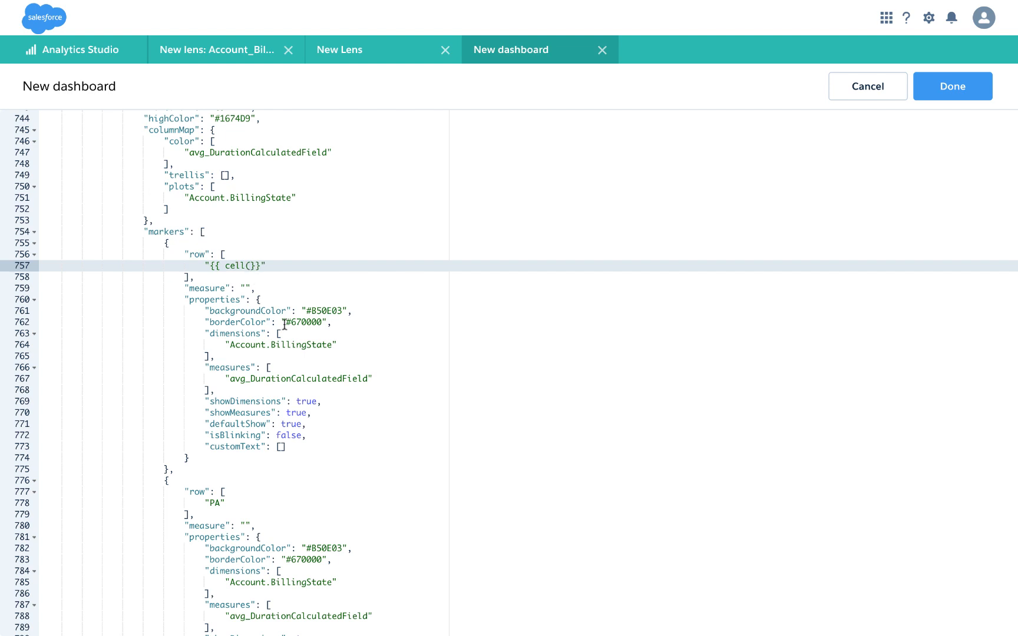
# Copy the step name Account_BillingState_3 from the dashboard JSON's steps section and return to the cell binding in chart_2's first marker.
pyautogui.scroll(-10, 289, 354)
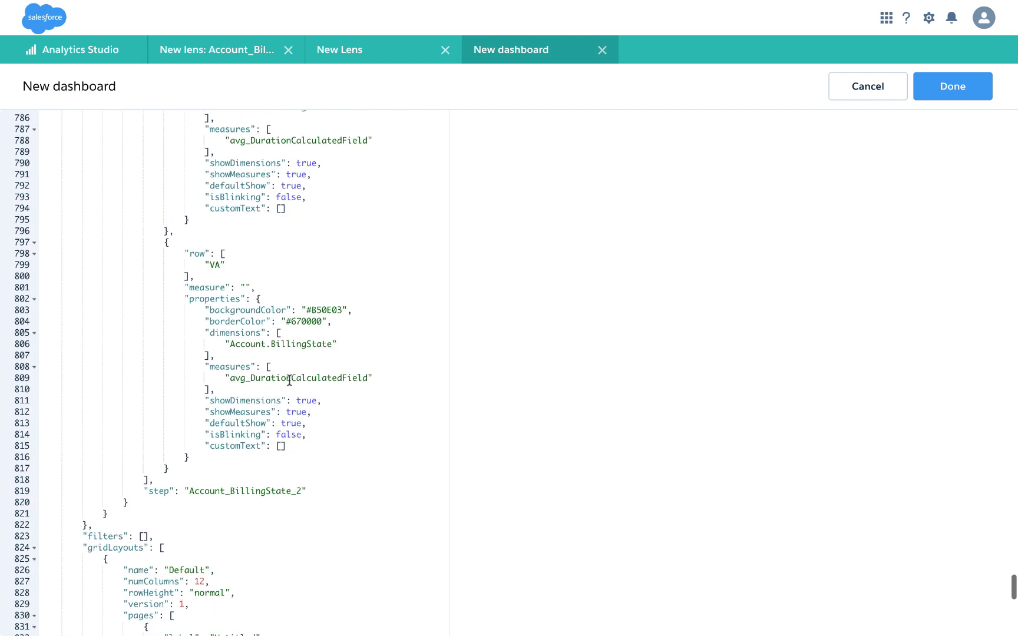
pyautogui.scroll(-5, 289, 380)
pyautogui.scroll(20, 289, 380)
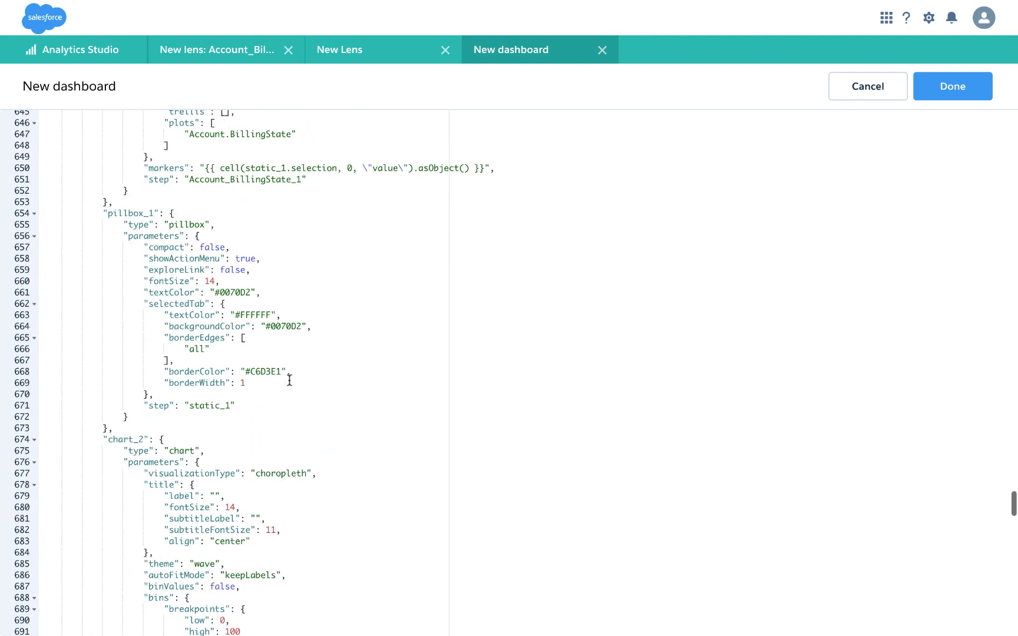
pyautogui.scroll(20, 289, 380)
pyautogui.scroll(-5, 289, 380)
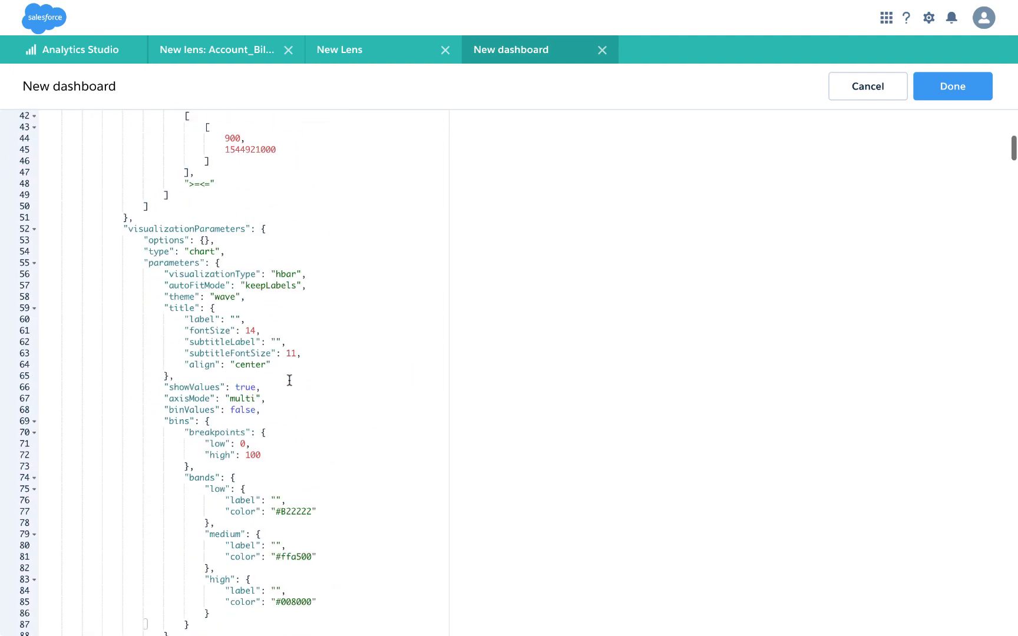
pyautogui.scroll(-20, 289, 379)
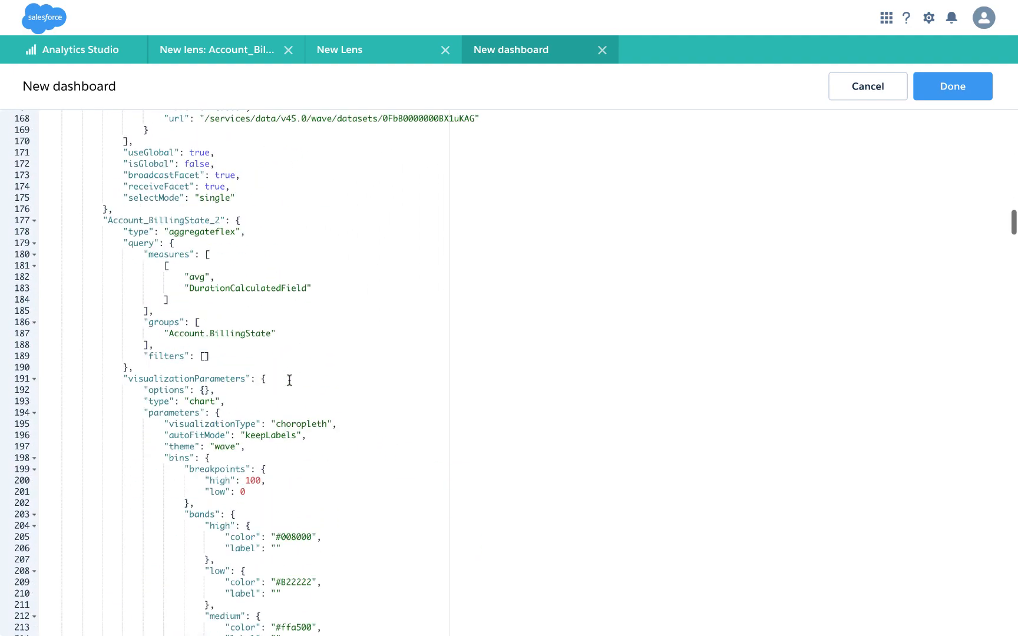
pyautogui.scroll(-20, 289, 380)
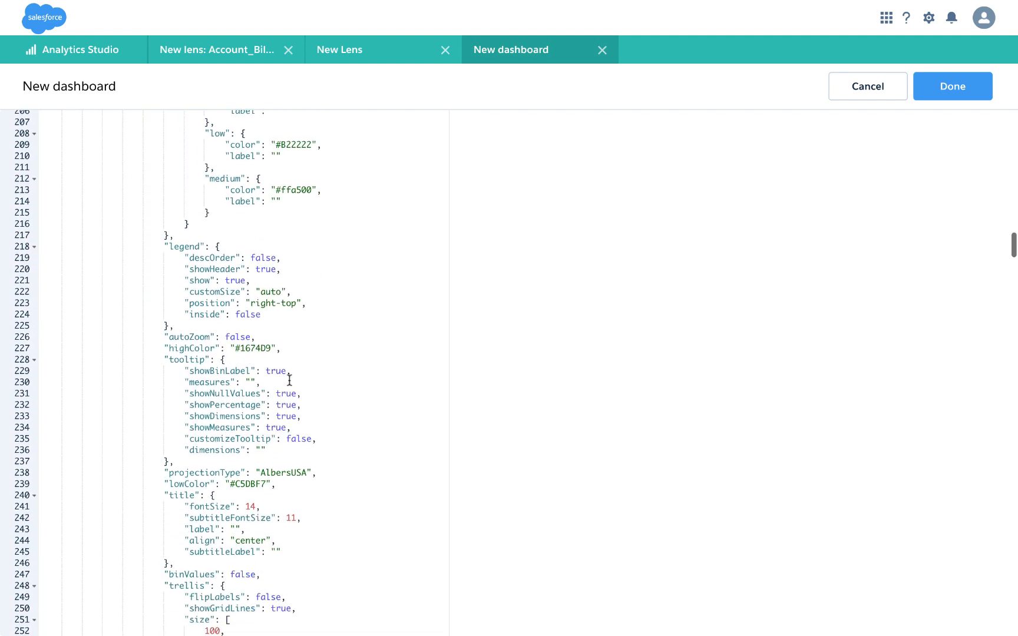
pyautogui.scroll(-10, 289, 380)
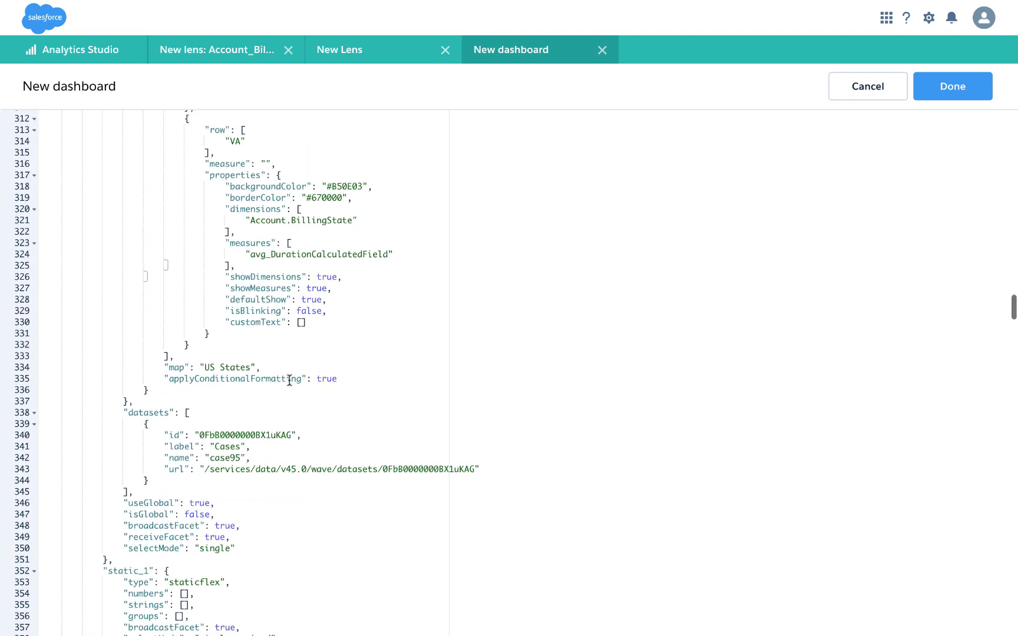
pyautogui.scroll(-17, 289, 380)
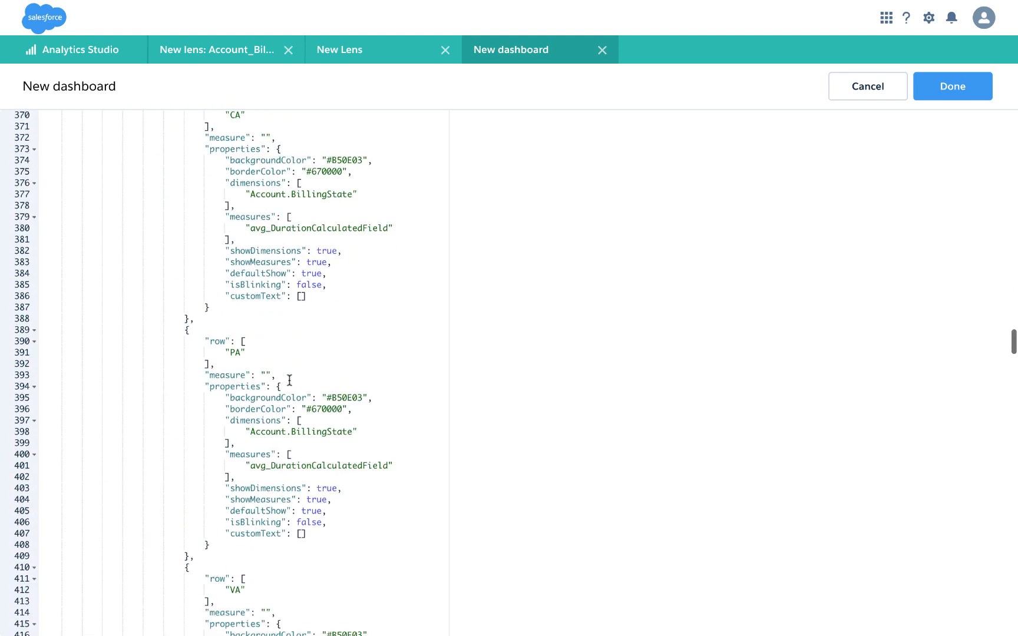
pyautogui.scroll(-1, 289, 380)
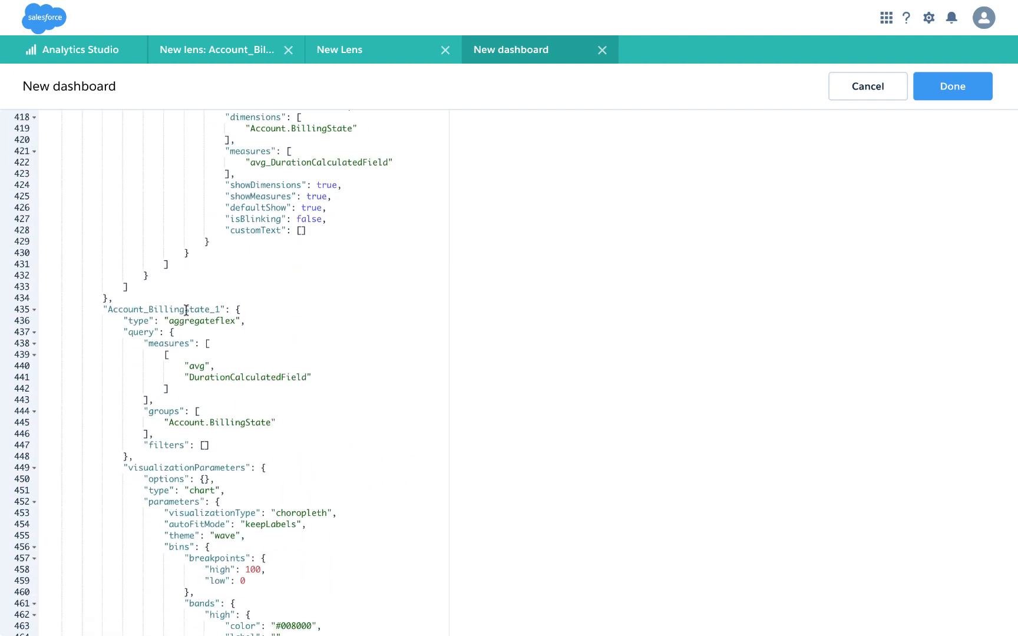
pyautogui.scroll(-20, 201, 331)
pyautogui.scroll(20, 201, 330)
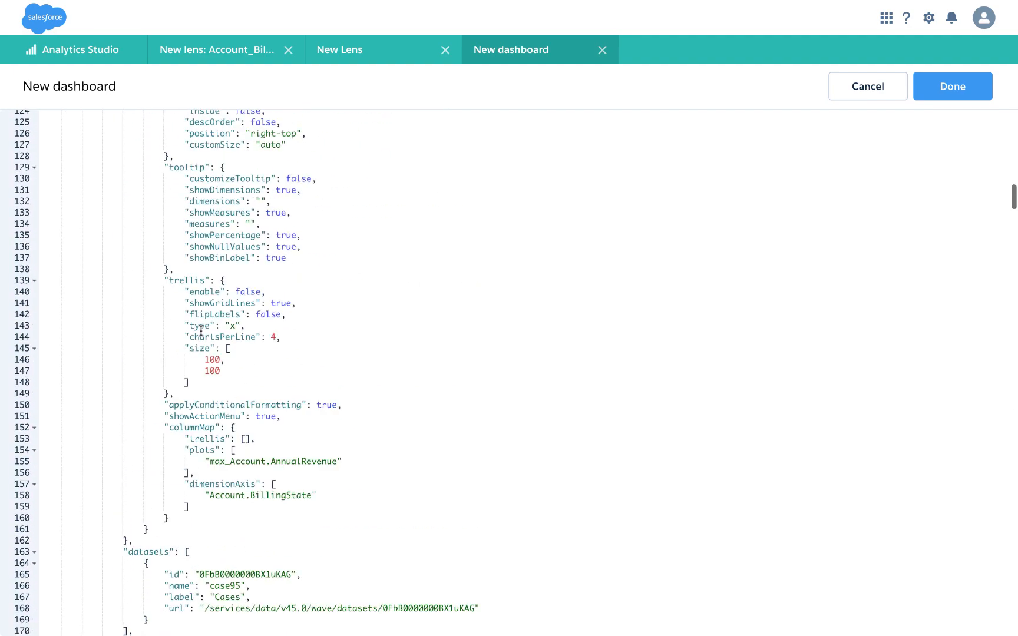
pyautogui.scroll(18, 201, 331)
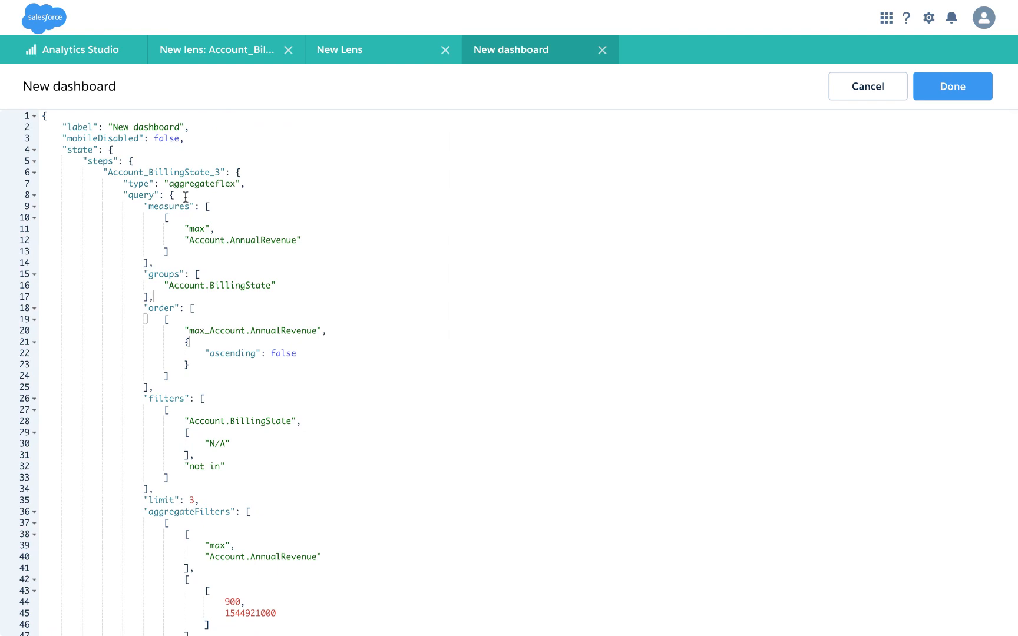
pyautogui.doubleClick(182, 171)
pyautogui.press('super+c')
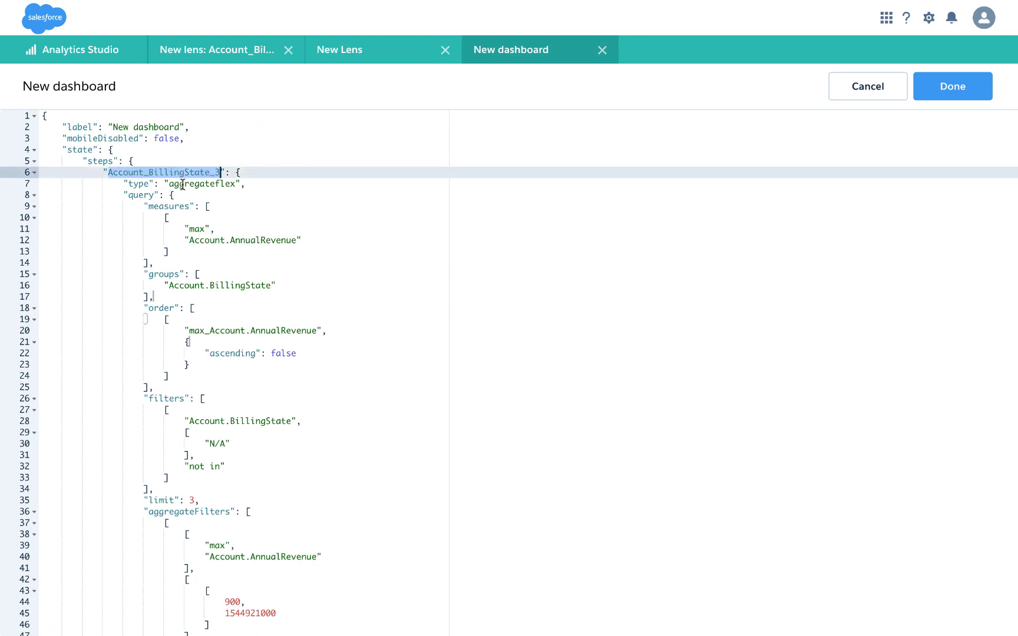
pyautogui.scroll(-20, 242, 389)
pyautogui.scroll(20, 242, 389)
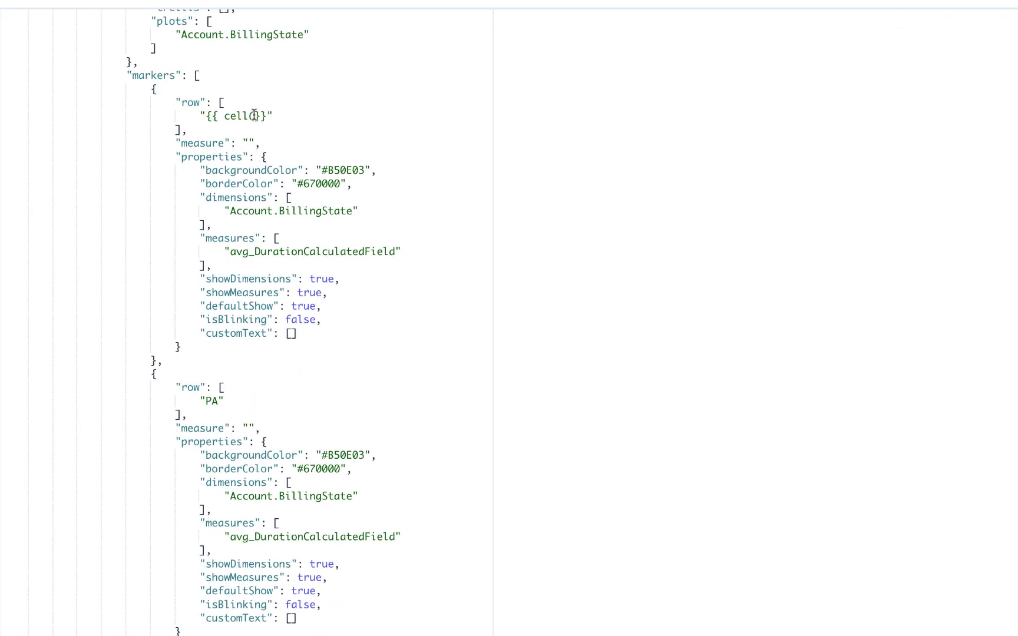
# In chart_2's first marker, extend the cell binding with Account_BillingState_3.selection and row index 0.
pyautogui.click(254, 115)
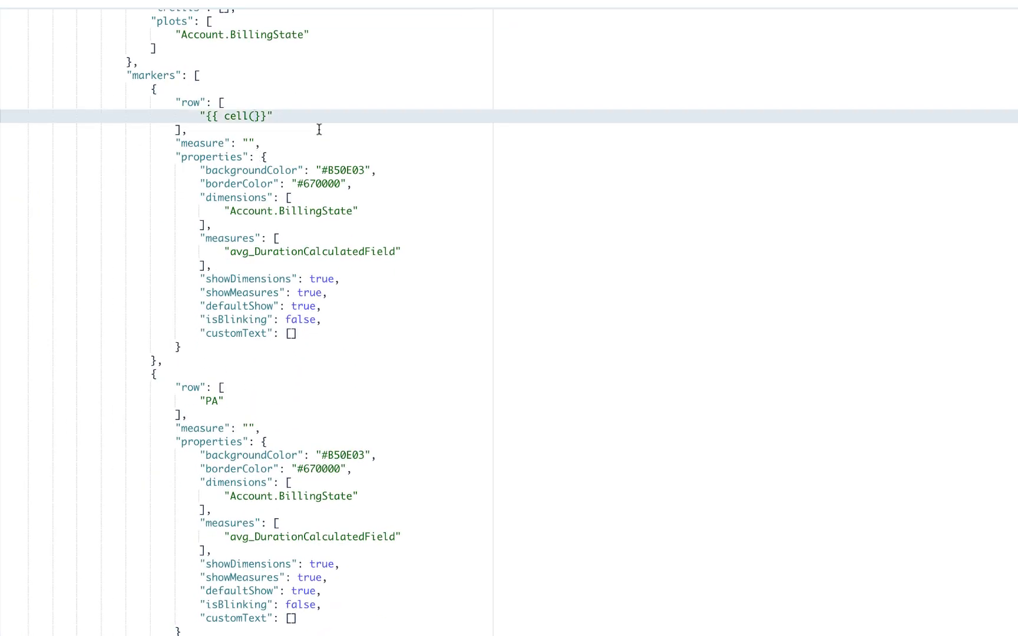
pyautogui.press('super+v')
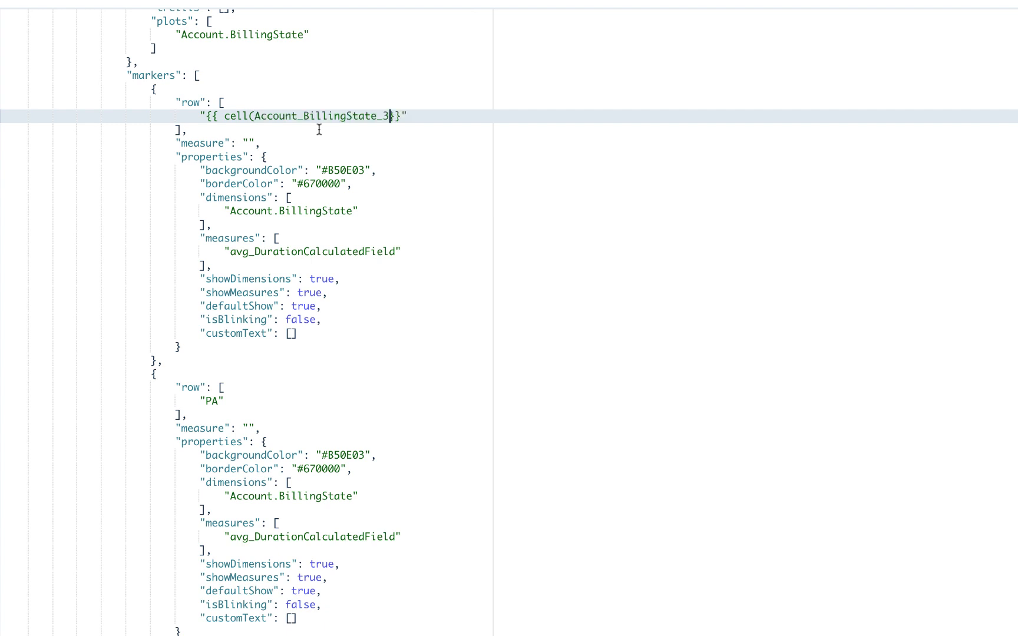
pyautogui.write('.selection, 0,')
# Copy the measure field Account.AnnualRevenue from the Account_BillingState_3 step's query in the dashboard JSON.
pyautogui.scroll(20, 437, 112)
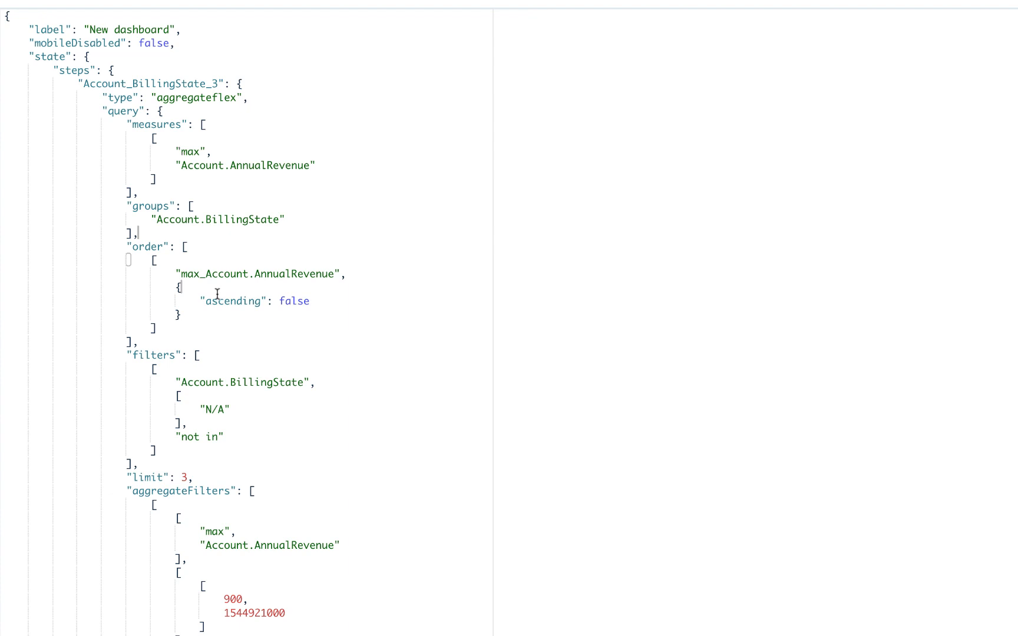
pyautogui.scroll(-10, 218, 293)
pyautogui.scroll(5, 217, 293)
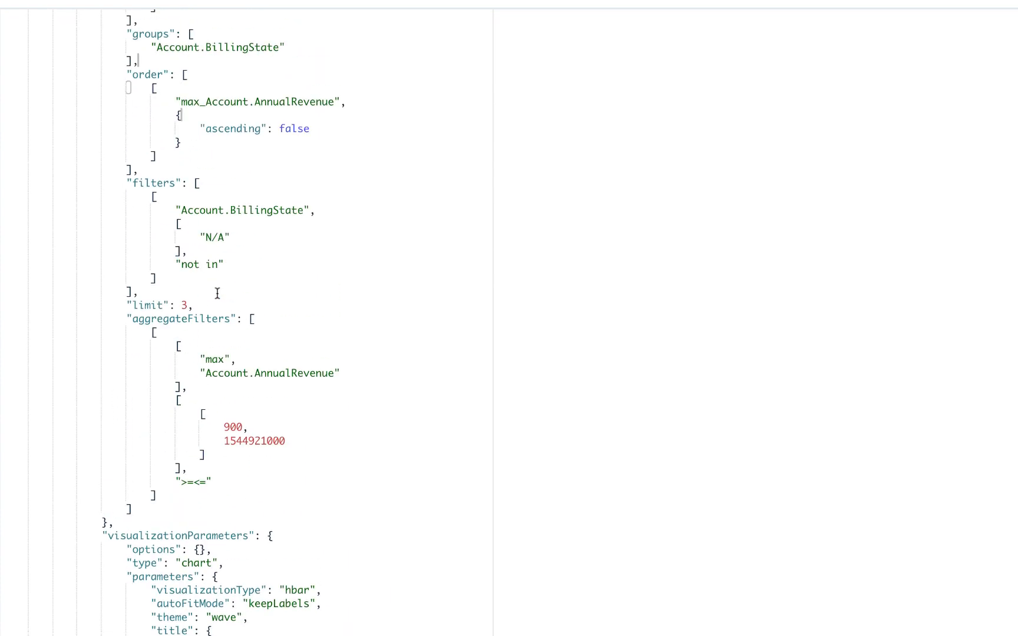
pyautogui.scroll(5, 218, 293)
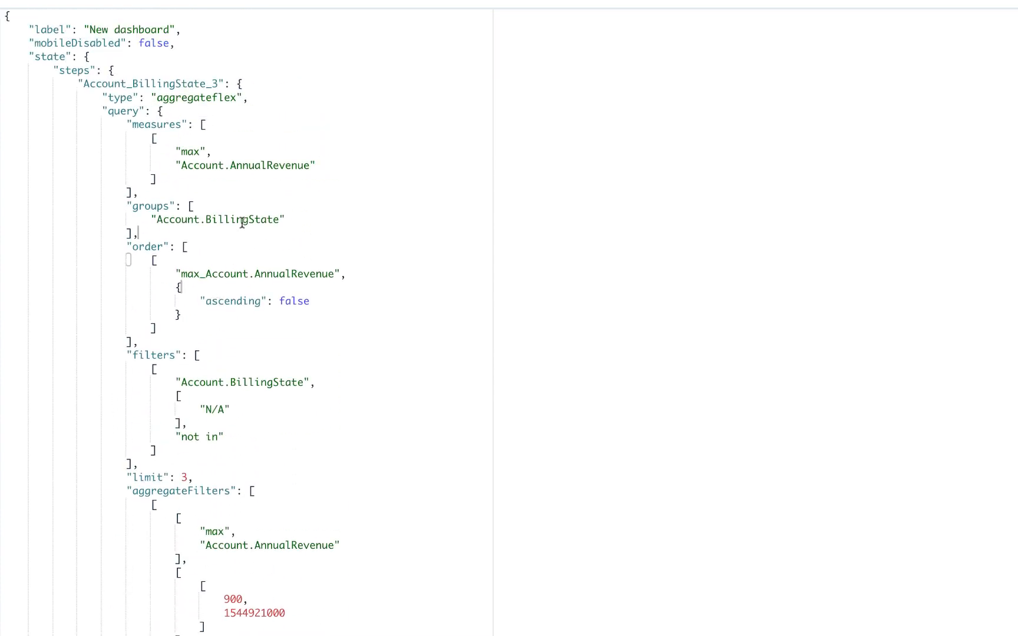
pyautogui.click(180, 152)
pyautogui.click(182, 165)
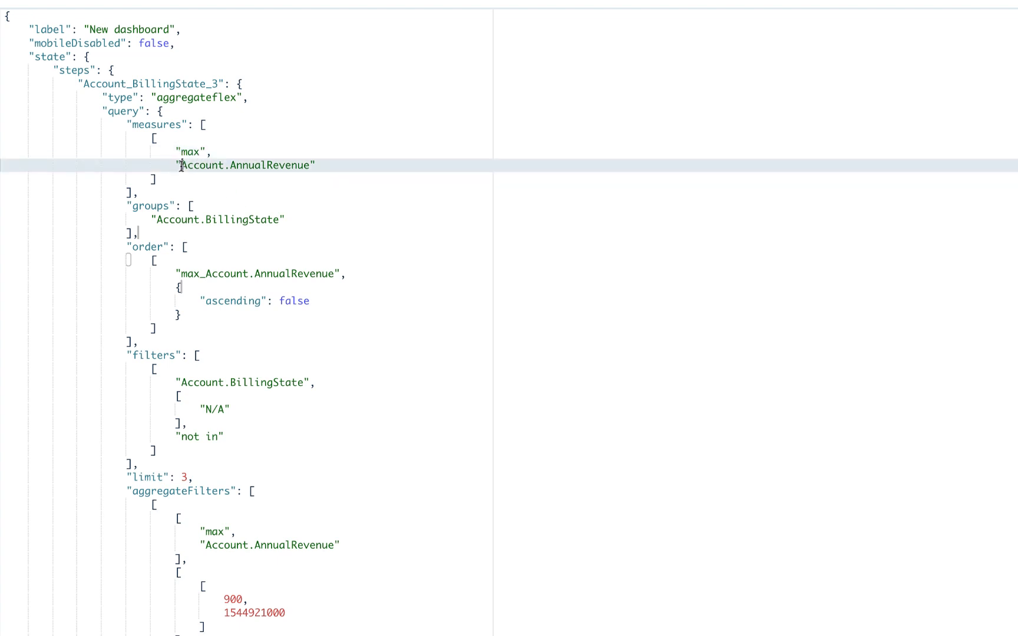
pyautogui.moveTo(181, 165); pyautogui.dragTo(309, 166)
pyautogui.press('super+c')
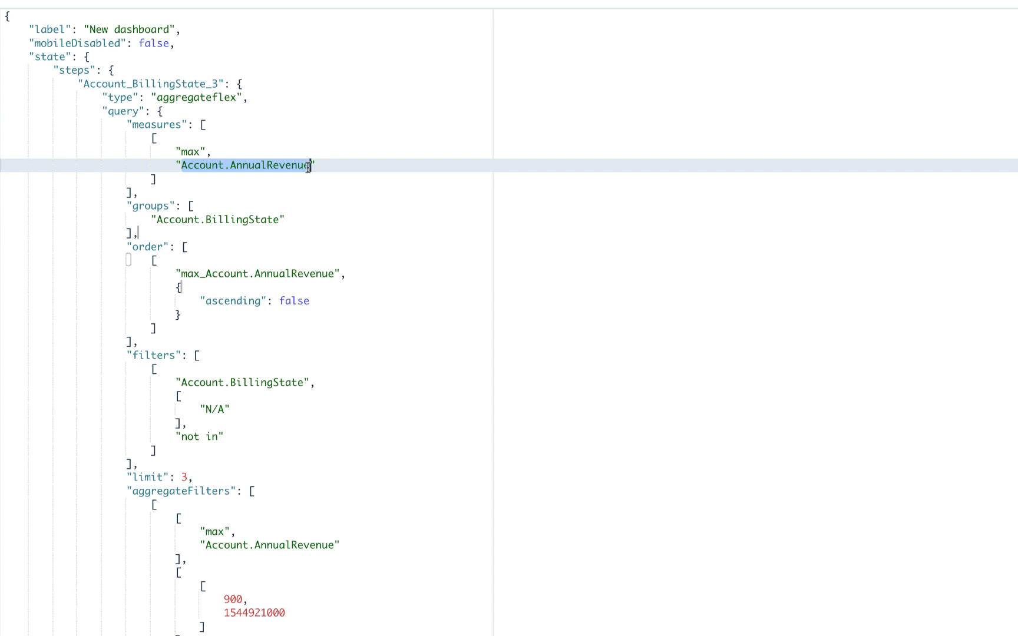
# Add the escaped, quoted column name max_Account.AnnualRevenue and a closing parenthesis to the first marker's cell binding in chart_2.
pyautogui.scroll(-20, 333, 381)
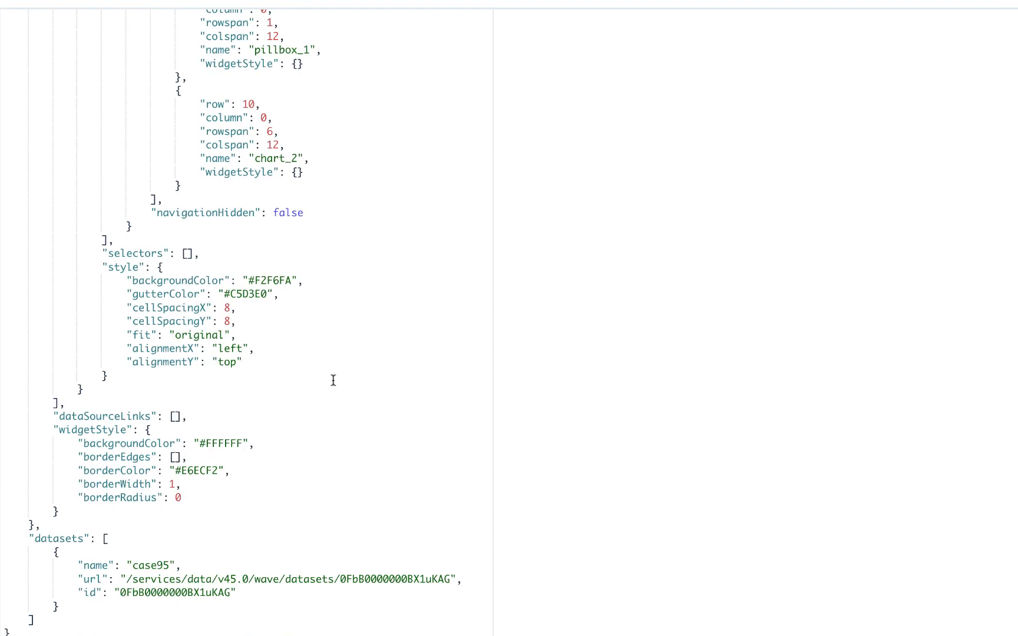
pyautogui.scroll(2, 333, 380)
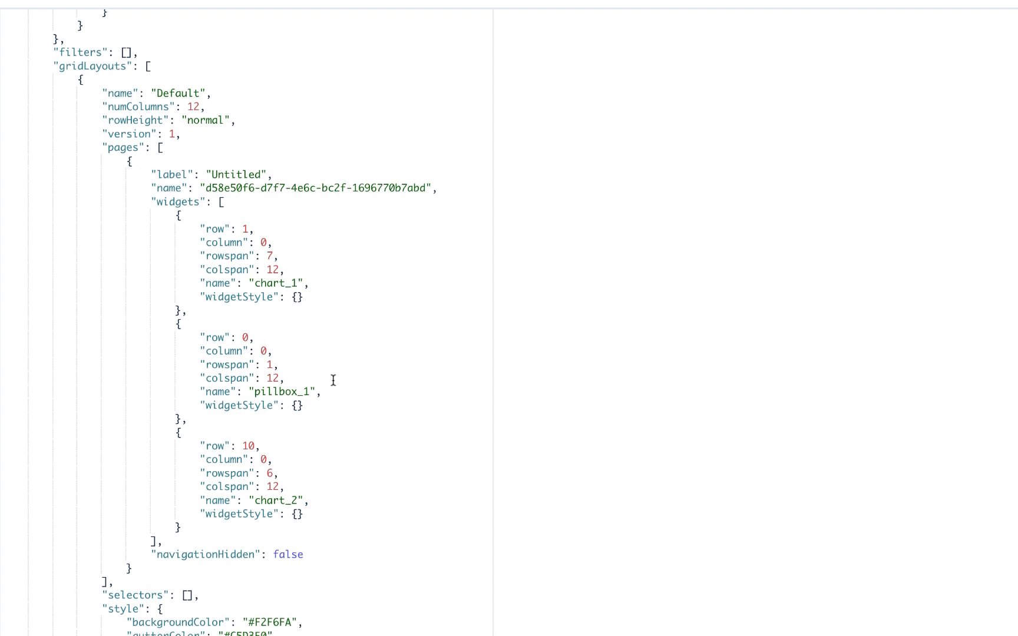
pyautogui.scroll(8, 333, 380)
pyautogui.scroll(10, 333, 381)
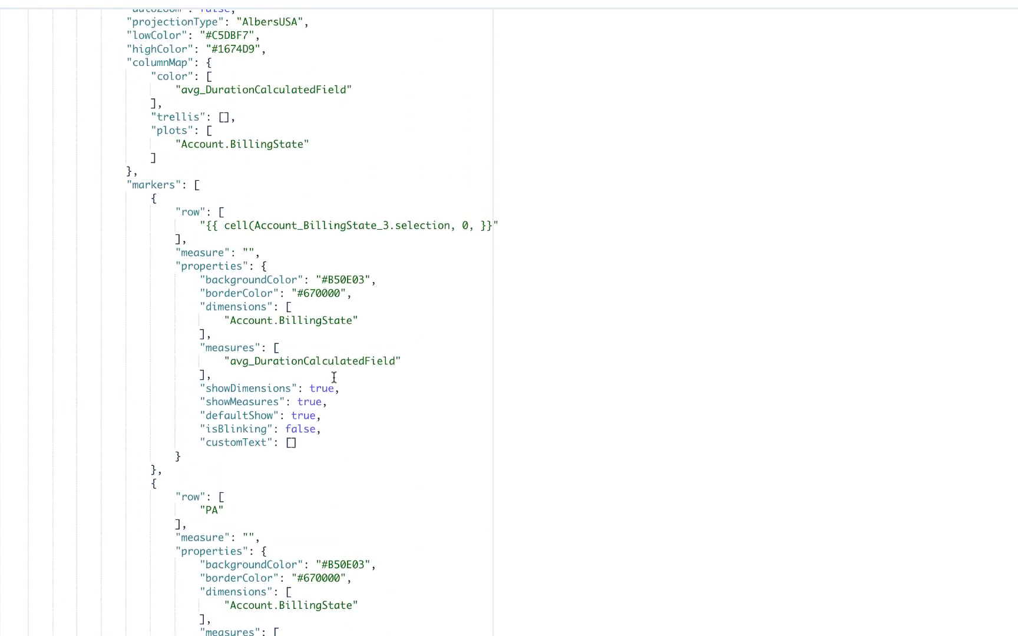
pyautogui.click(482, 225)
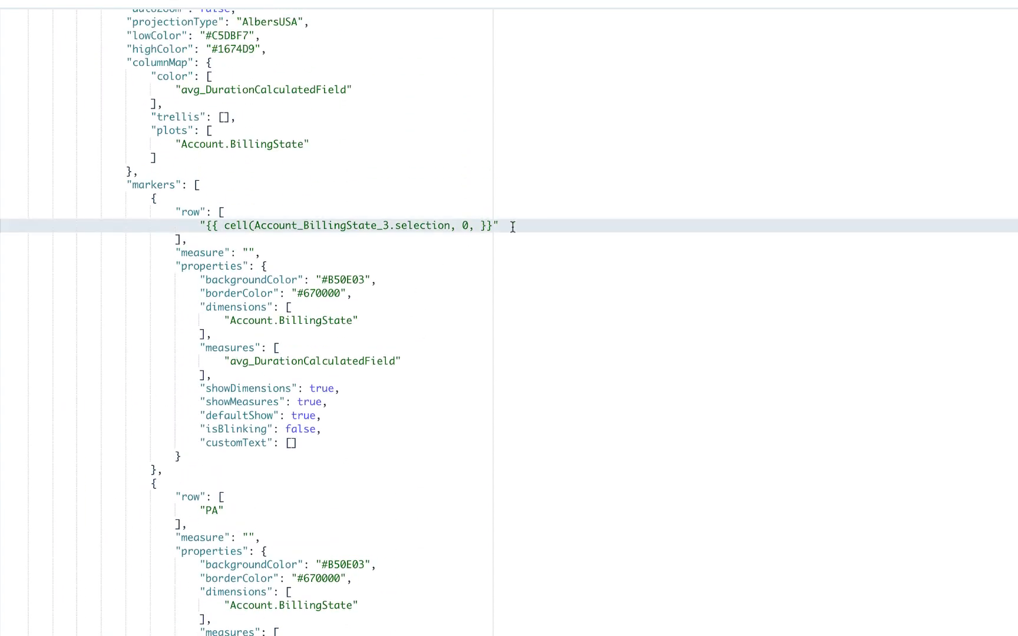
pyautogui.write('\\"max_')
pyautogui.press('super+v')
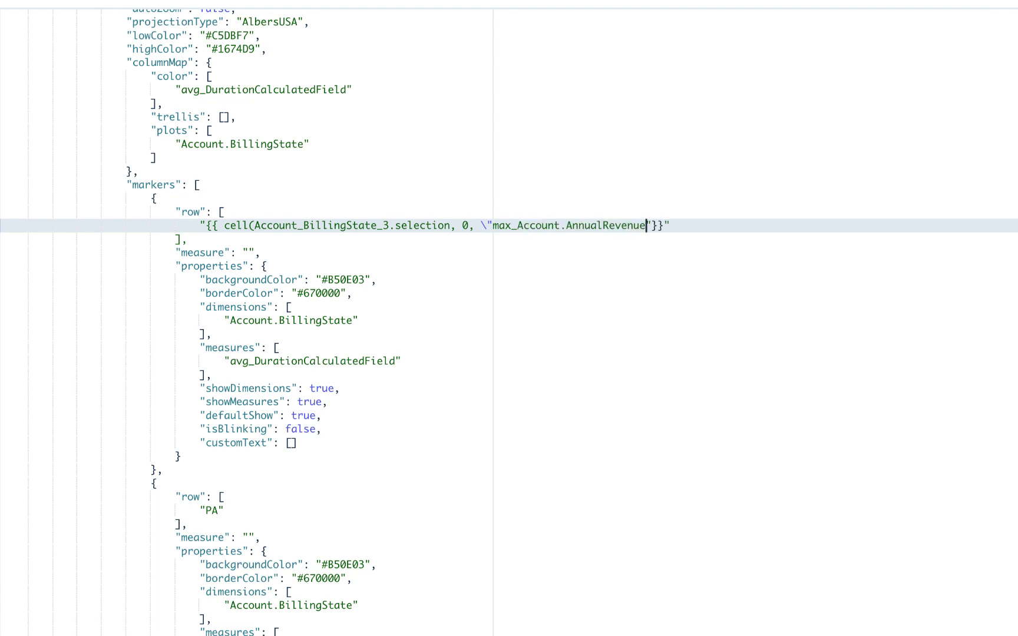
pyautogui.write('\\")')
# Replace max_Account.AnnualRevenue in the first marker's cell binding with BillingState.
pyautogui.doubleClick(602, 225)
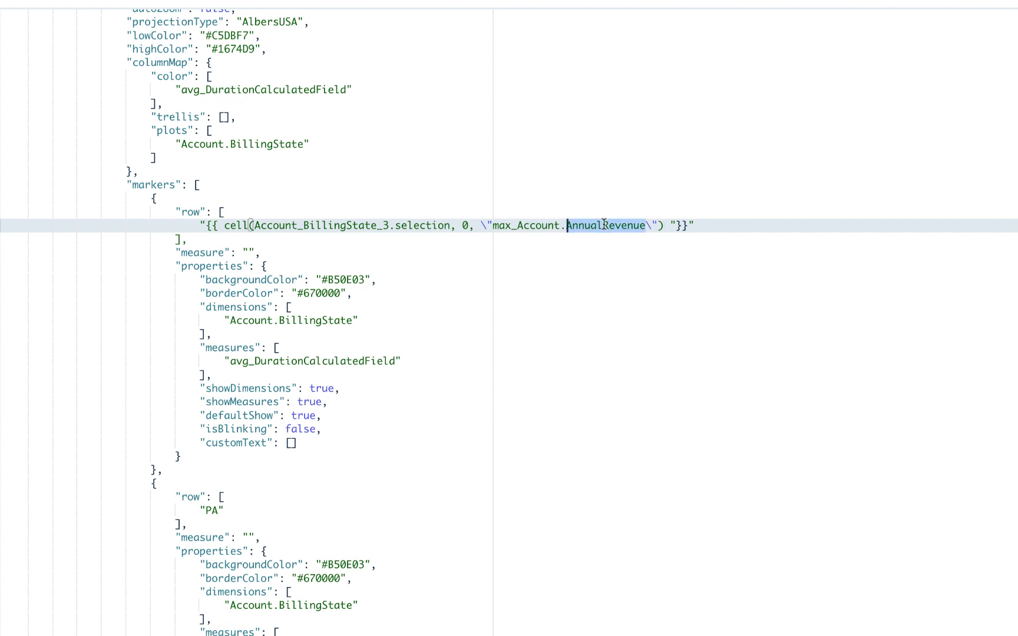
pyautogui.press('BackSpace')
pyautogui.press('BackSpace')
pyautogui.press('BackSpace')
pyautogui.press('BackSpace')
pyautogui.press('BackSpace')
pyautogui.press('BackSpace')
pyautogui.press('BackSpace')
pyautogui.press('BackSpace')
pyautogui.press('BackSpace')
pyautogui.press('BackSpace')
pyautogui.press('BackSpace')
pyautogui.press('BackSpace')
pyautogui.press('BackSpace')
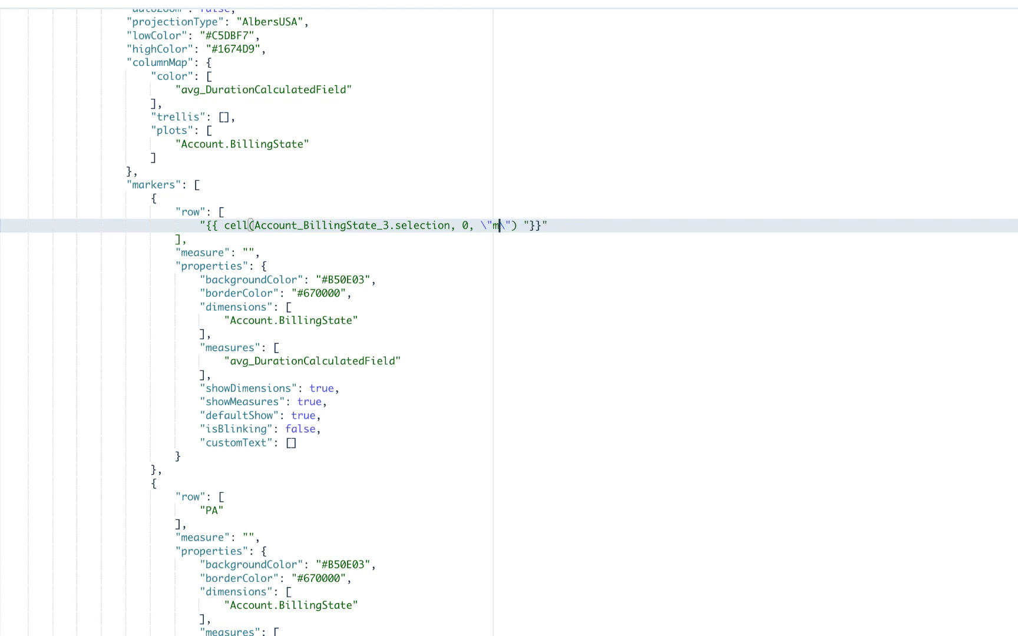
pyautogui.write('BillingState')
# Copy Account.BillingState from the Account_BillingState_3 step's groups and paste it over BillingState in the first marker's cell binding.
pyautogui.scroll(20, 476, 207)
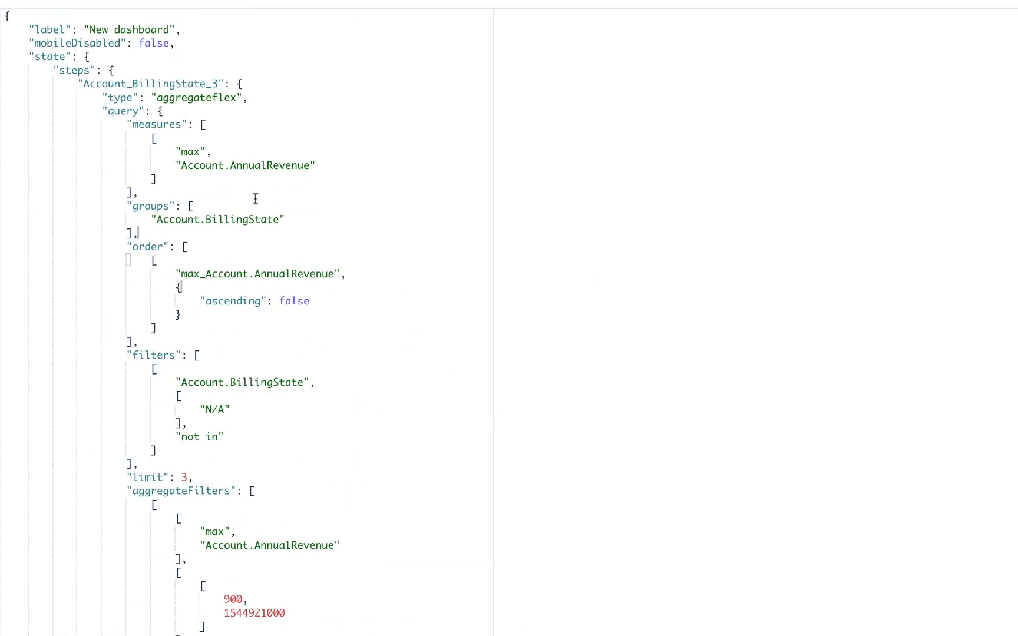
pyautogui.click(157, 219)
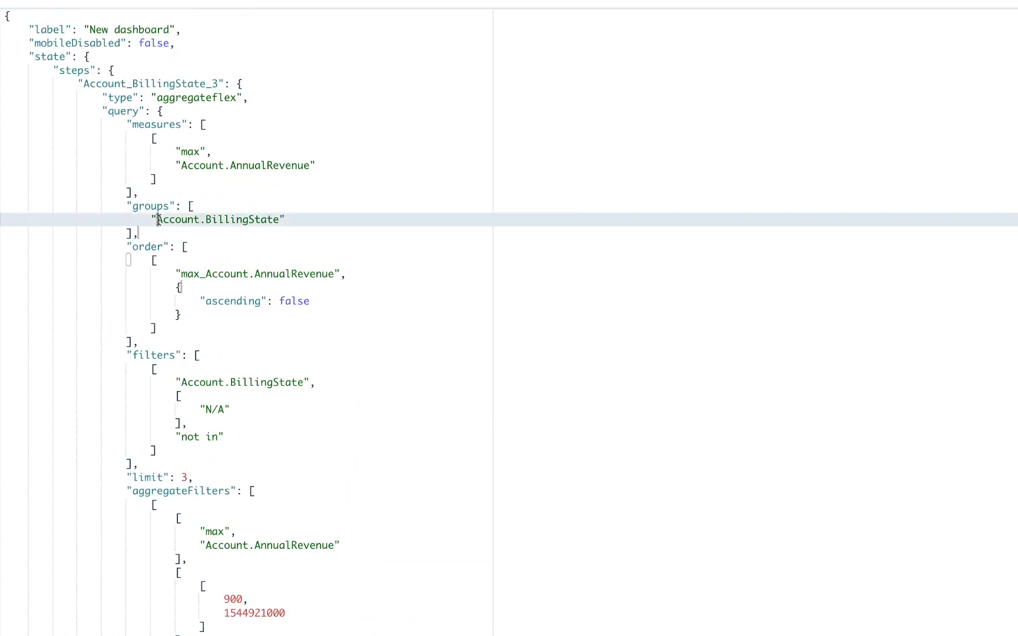
pyautogui.moveTo(158, 219); pyautogui.dragTo(279, 216)
pyautogui.press('super+c')
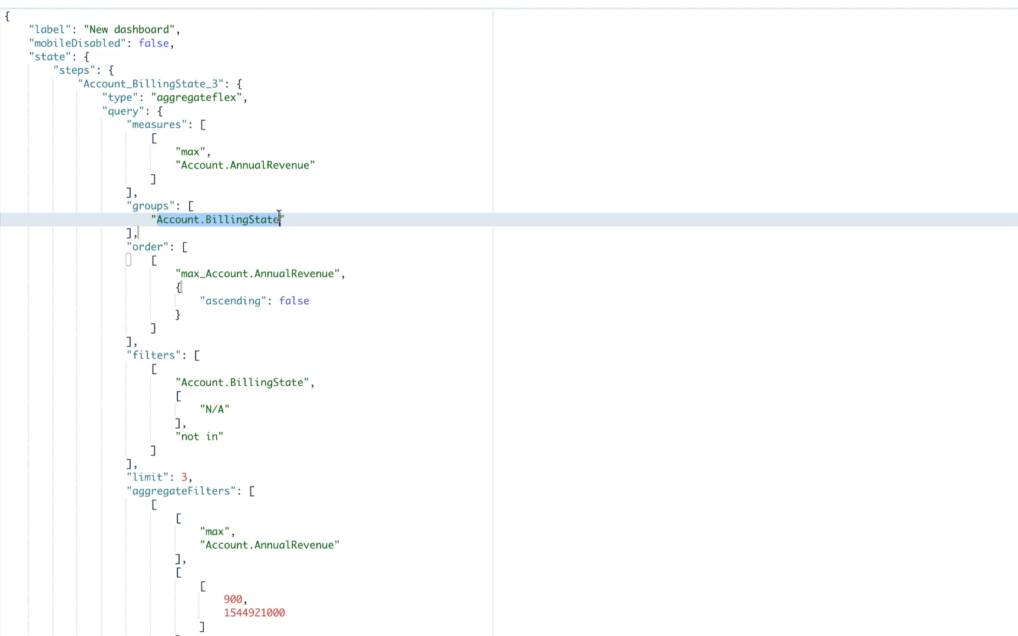
pyautogui.scroll(-20, 397, 382)
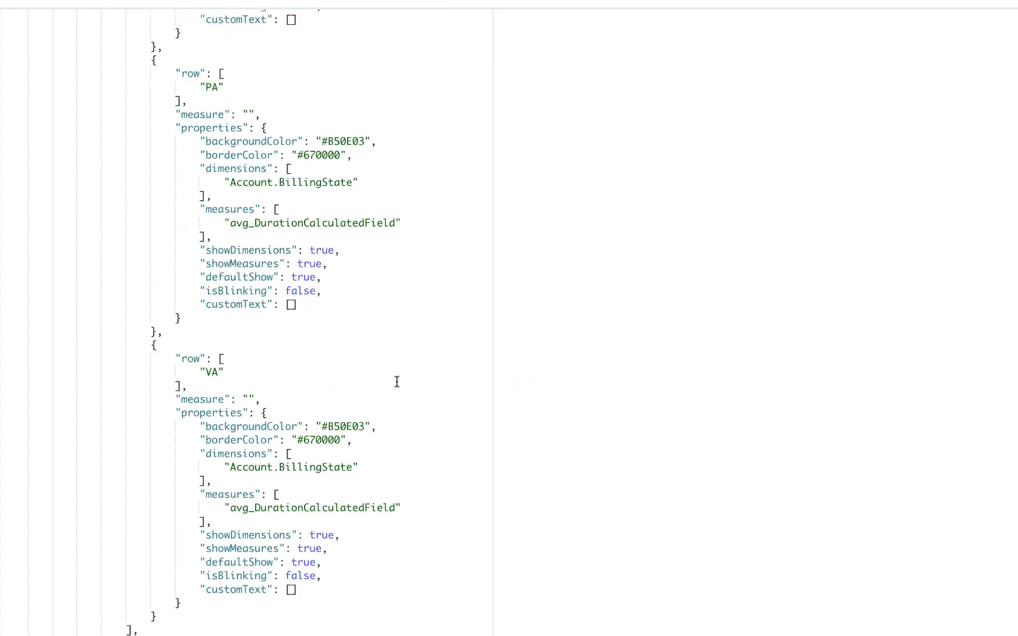
pyautogui.scroll(-5, 397, 382)
pyautogui.scroll(10, 397, 382)
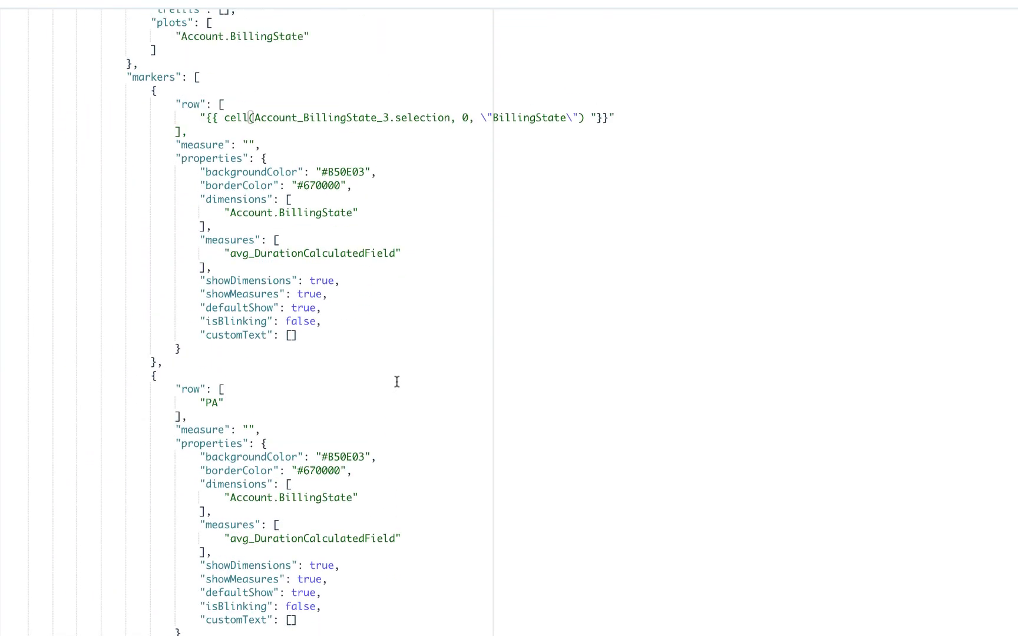
pyautogui.scroll(3, 397, 382)
pyautogui.doubleClick(519, 200)
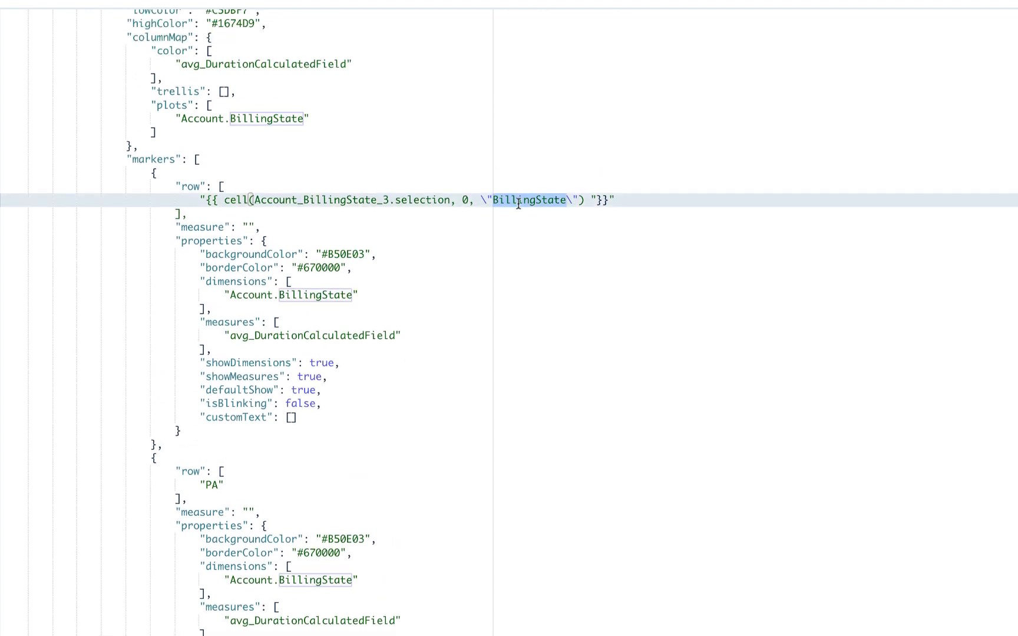
pyautogui.press('super+v')
pyautogui.click(641, 198)
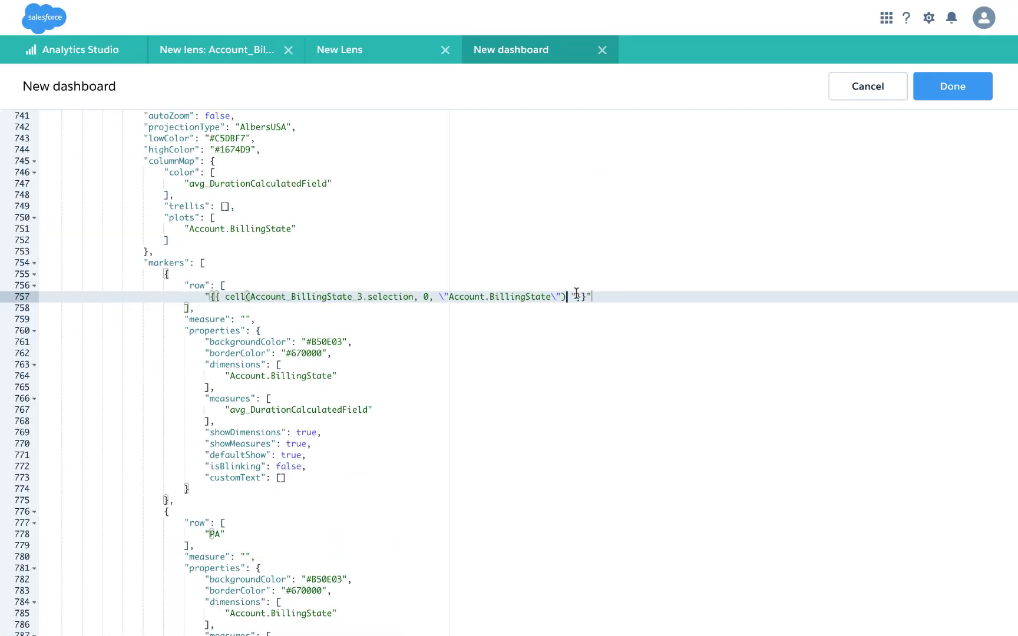
# Remove the stray quote from the first marker's binding, append .asObject(), and change selection to result.
pyautogui.click(576, 295)
pyautogui.press('BackSpace')
pyautogui.write('.asObject()')
pyautogui.doubleClick(385, 296)
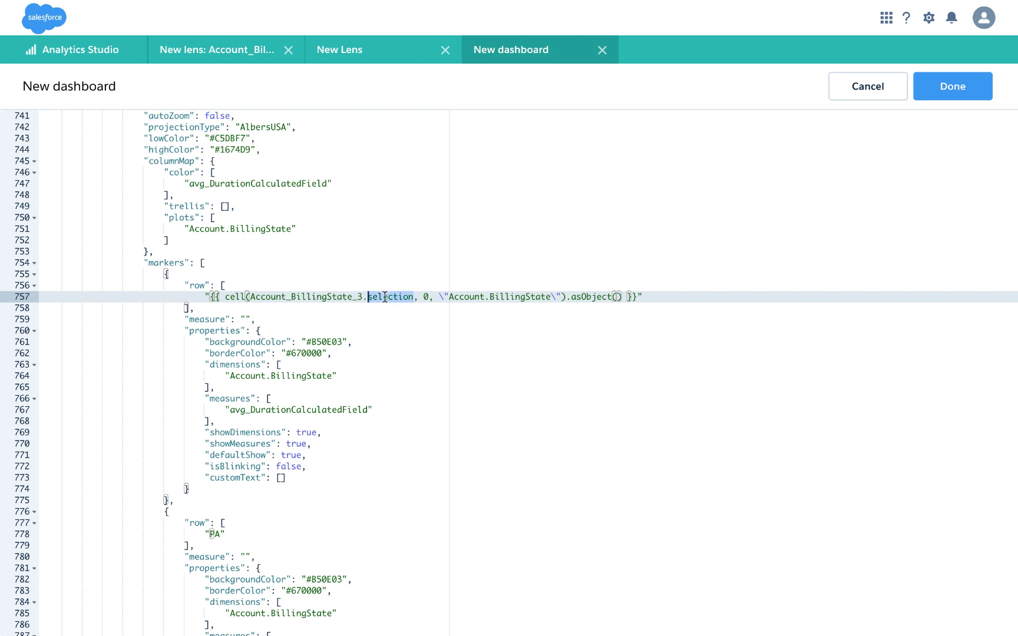
pyautogui.write('esult')
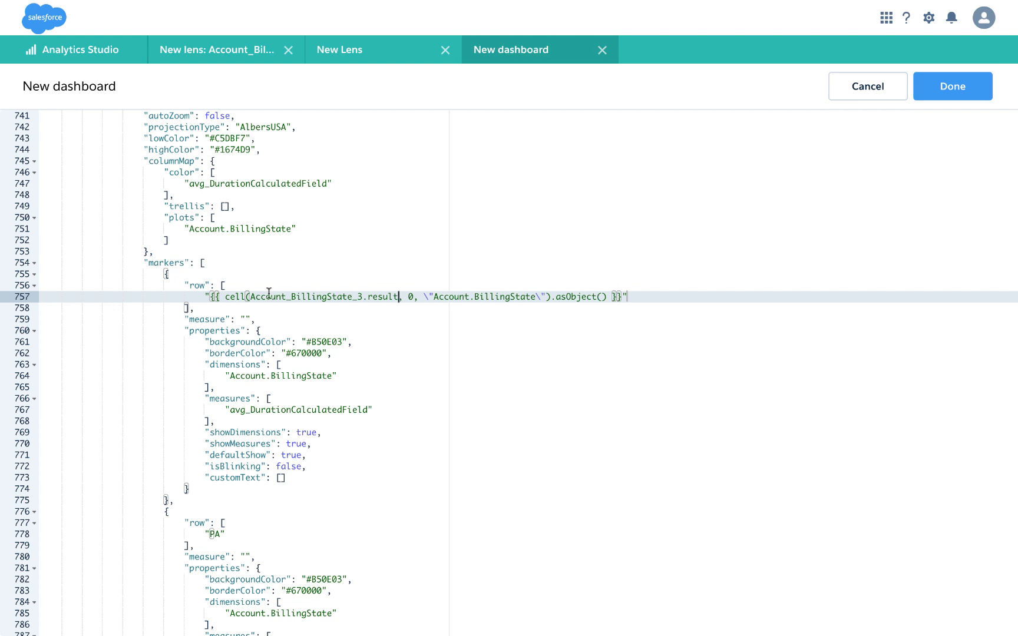
# Copy the first marker's full binding over the PA row value in the second marker, using row index 1.
pyautogui.moveTo(210, 297); pyautogui.dragTo(647, 298)
pyautogui.press('super+c')
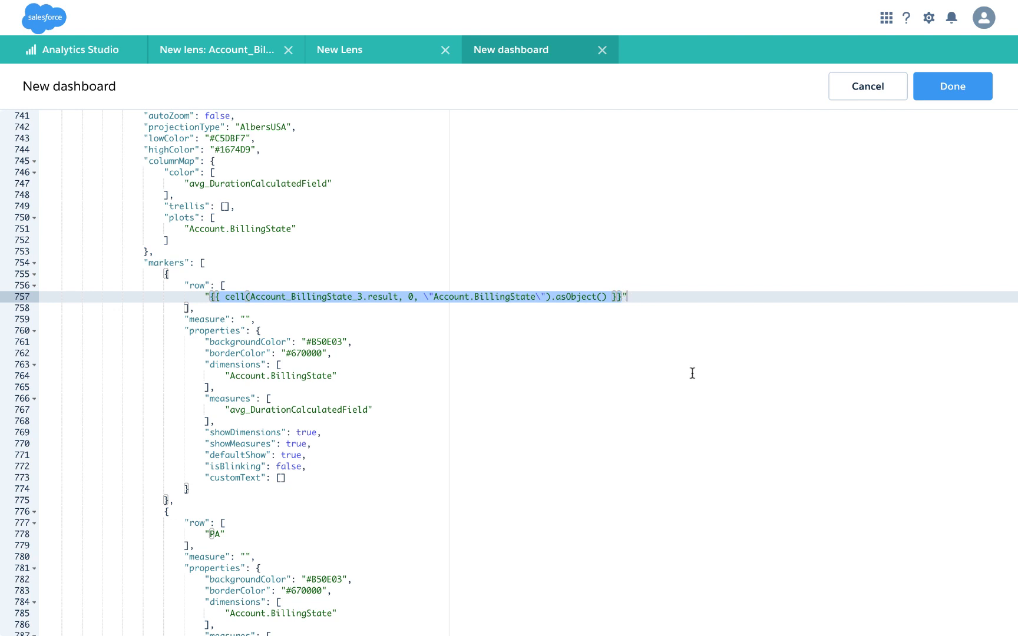
pyautogui.scroll(-5, 401, 363)
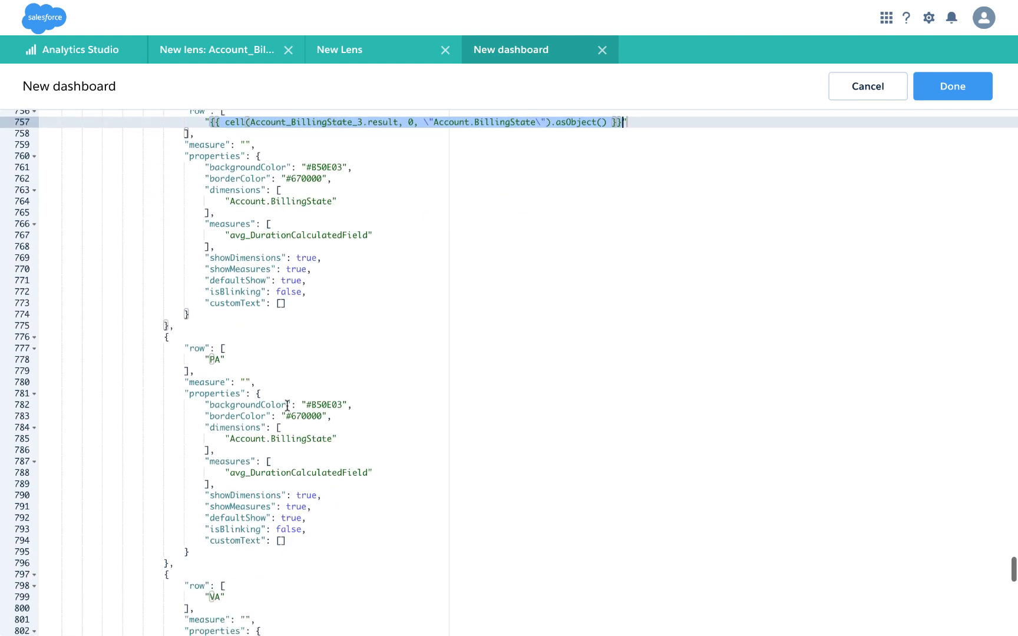
pyautogui.doubleClick(215, 358)
pyautogui.press('super+v')
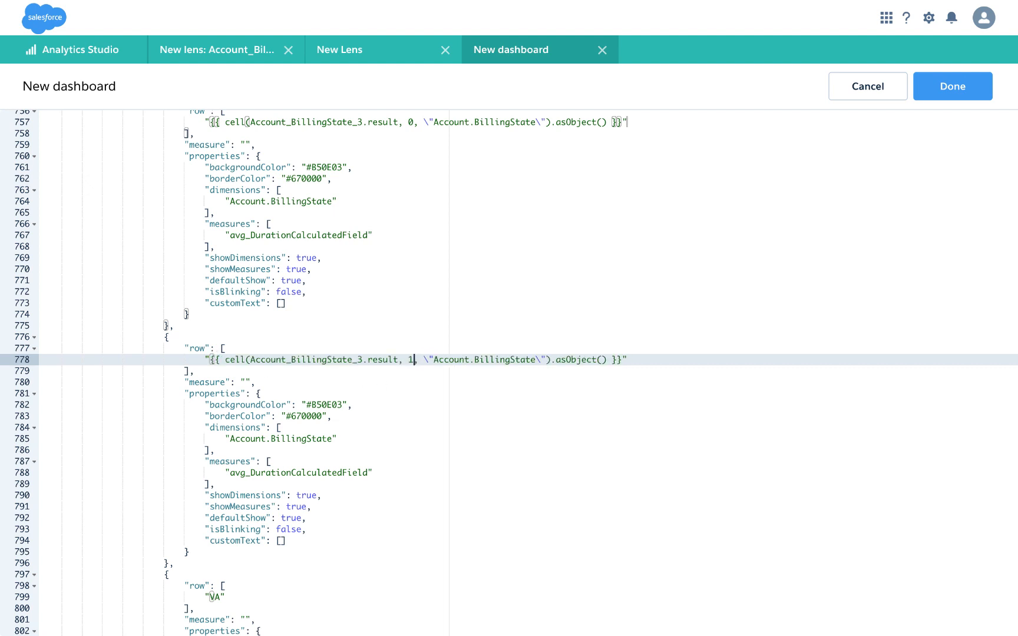
# Replace the VA row value in chart_2's third marker with the same binding, using row index 2.
pyautogui.scroll(-7, 423, 430)
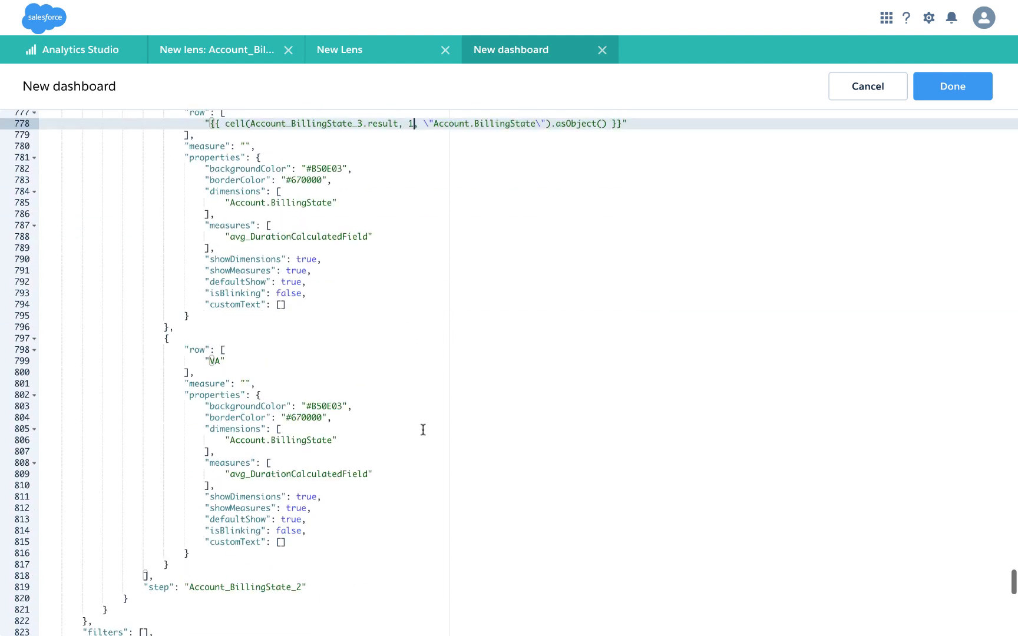
pyautogui.doubleClick(216, 358)
pyautogui.press('super+v')
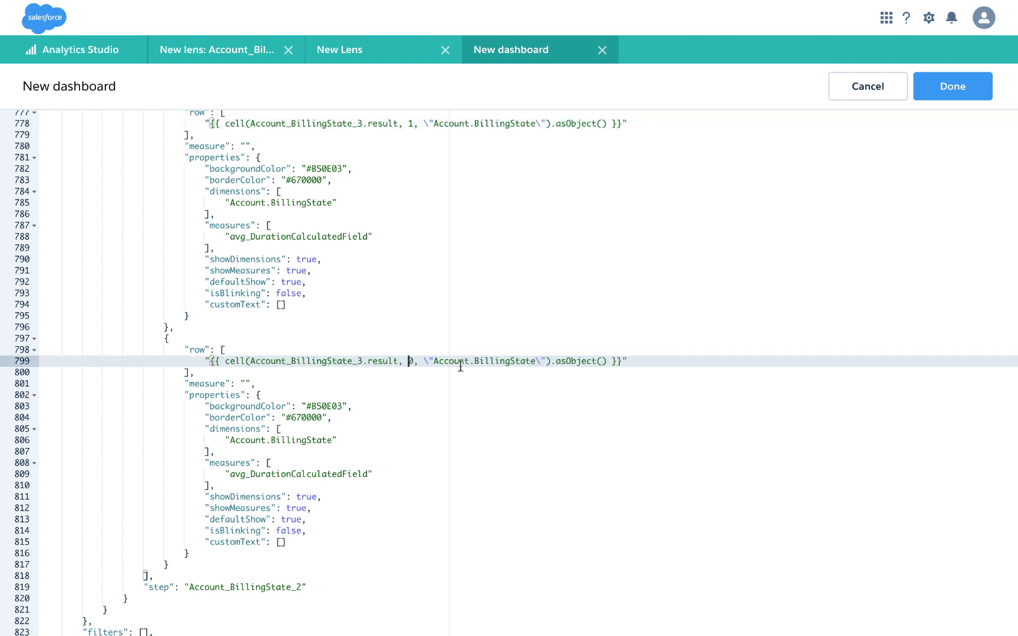
pyautogui.press('BackSpace')
pyautogui.write('2')
# Apply the dashboard JSON edits and preview the dashboard with the second map in view.
pyautogui.click(955, 96)
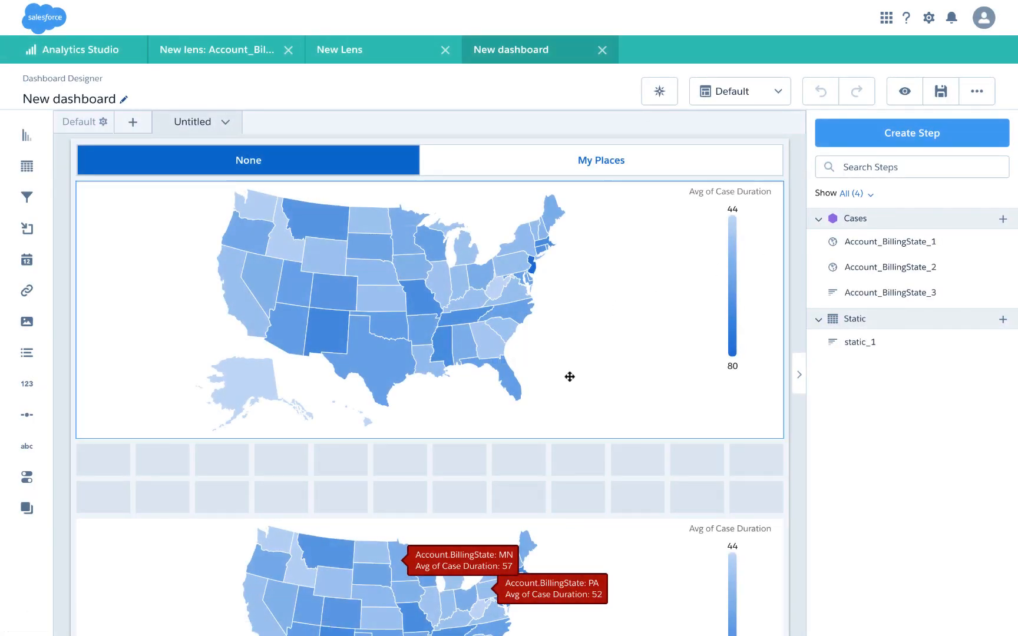
pyautogui.scroll(-3, 568, 376)
pyautogui.click(904, 91)
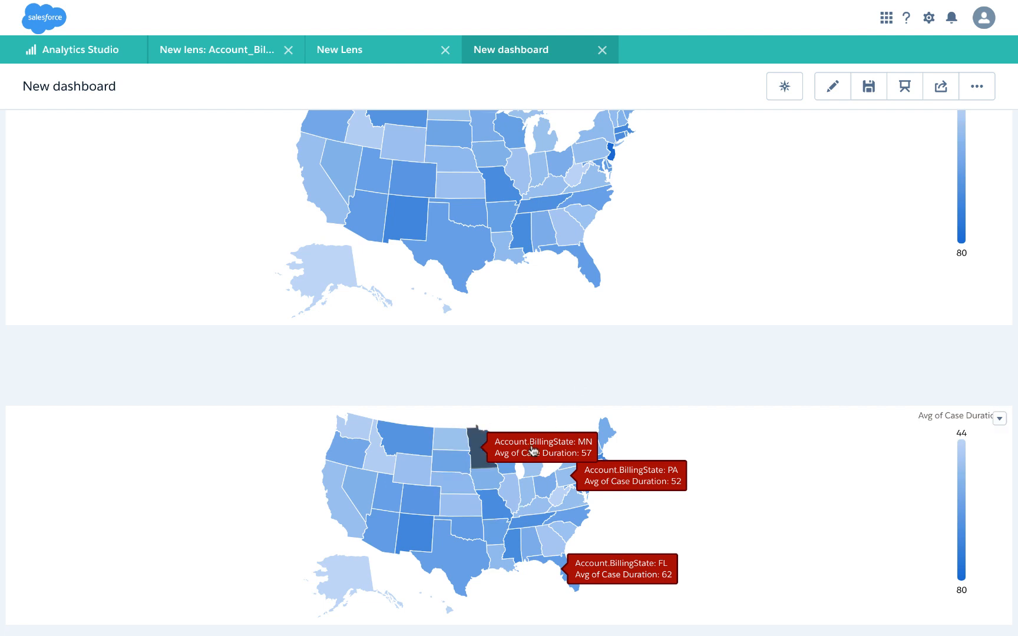
# Compare the second map's marker states with the top states charted in the New Lens, and return to the dashboard.
pyautogui.moveTo(590, 460)
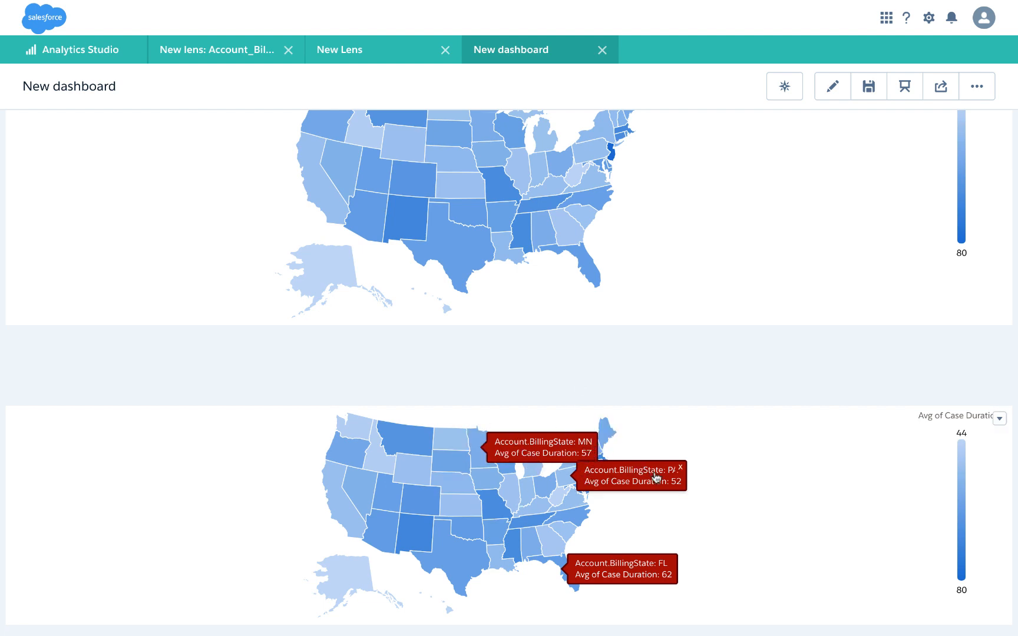
pyautogui.click(347, 49)
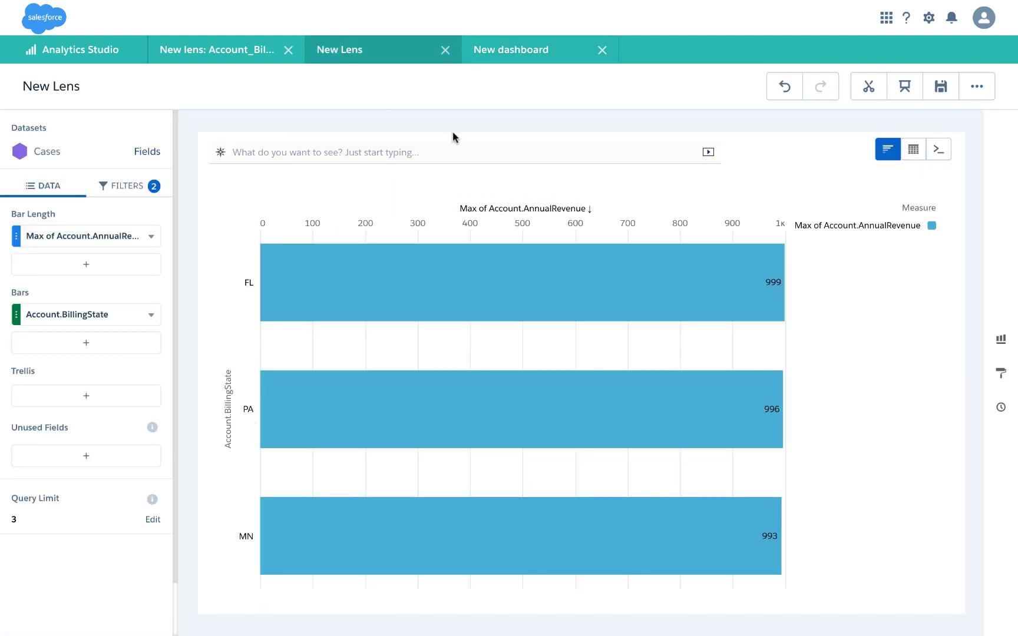
pyautogui.click(523, 54)
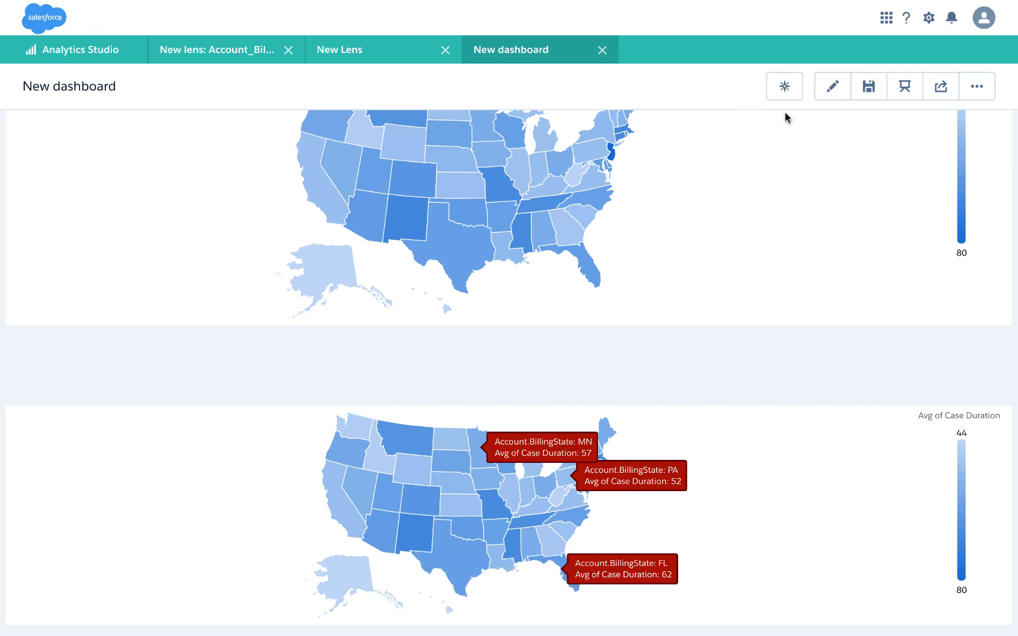
# Reopen the dashboard for editing and narrow the second map to nine grid columns, freeing three columns beside it.
pyautogui.click(830, 88)
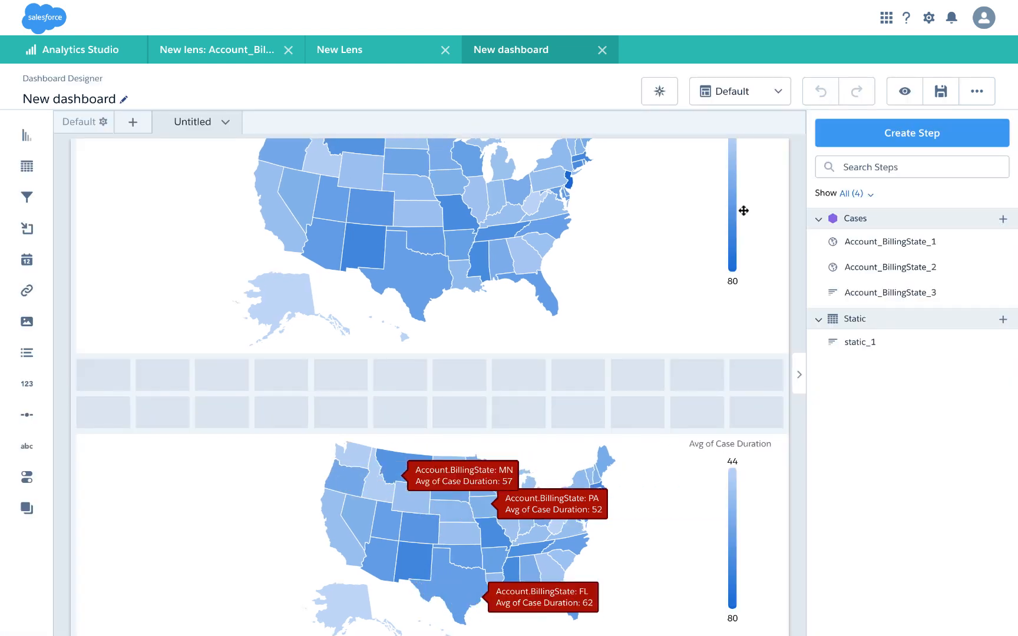
pyautogui.scroll(-3, 682, 330)
pyautogui.click(656, 390)
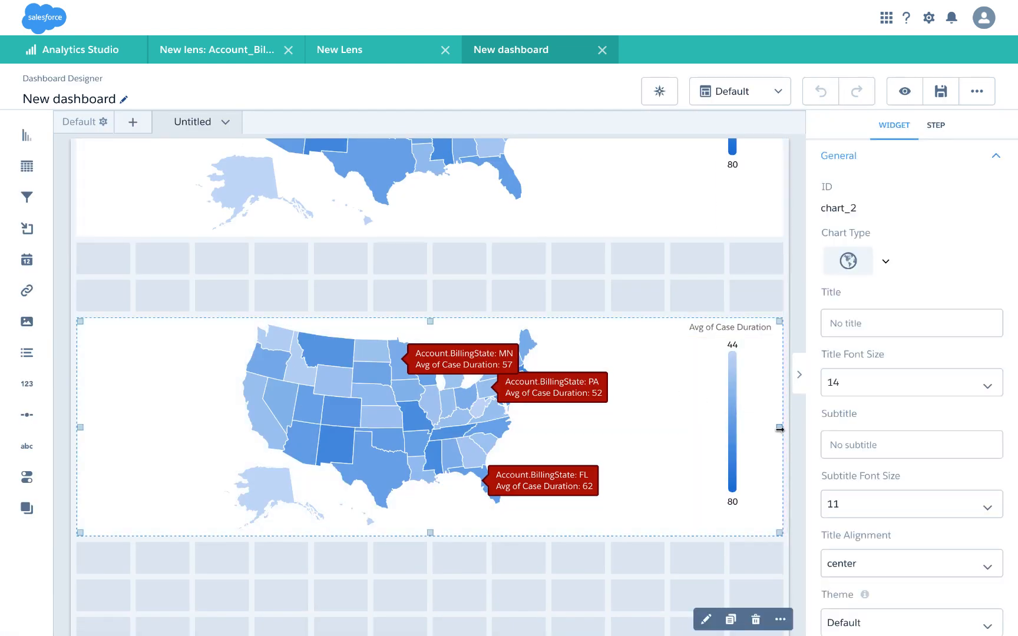
pyautogui.moveTo(775, 431); pyautogui.dragTo(589, 427)
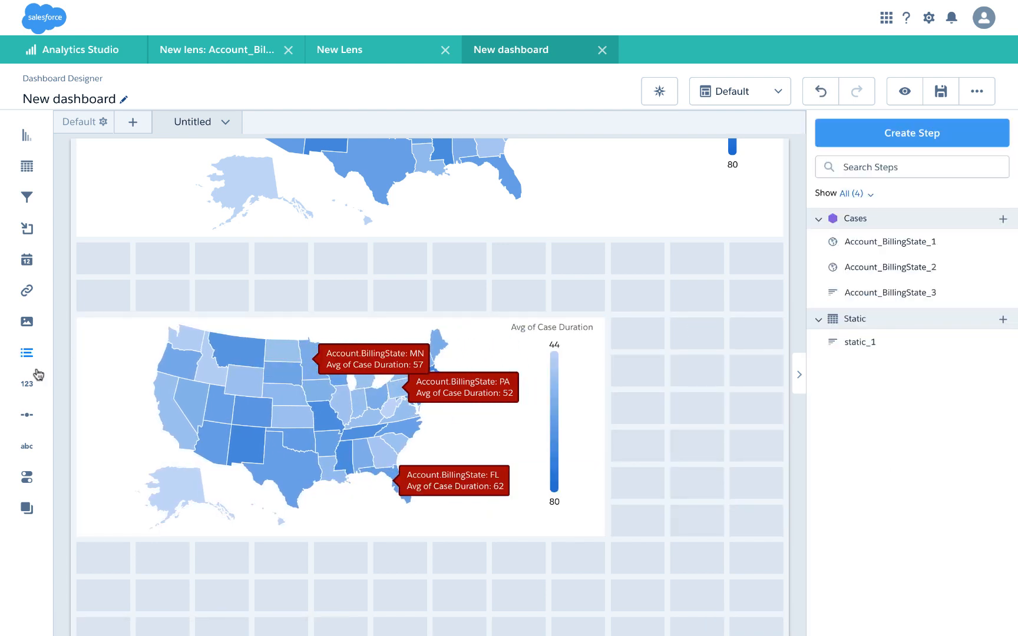
# Place a list widget in the free space beside the second map and base it on Account.Industry from the Cases dataset.
pyautogui.moveTo(28, 357); pyautogui.dragTo(663, 331)
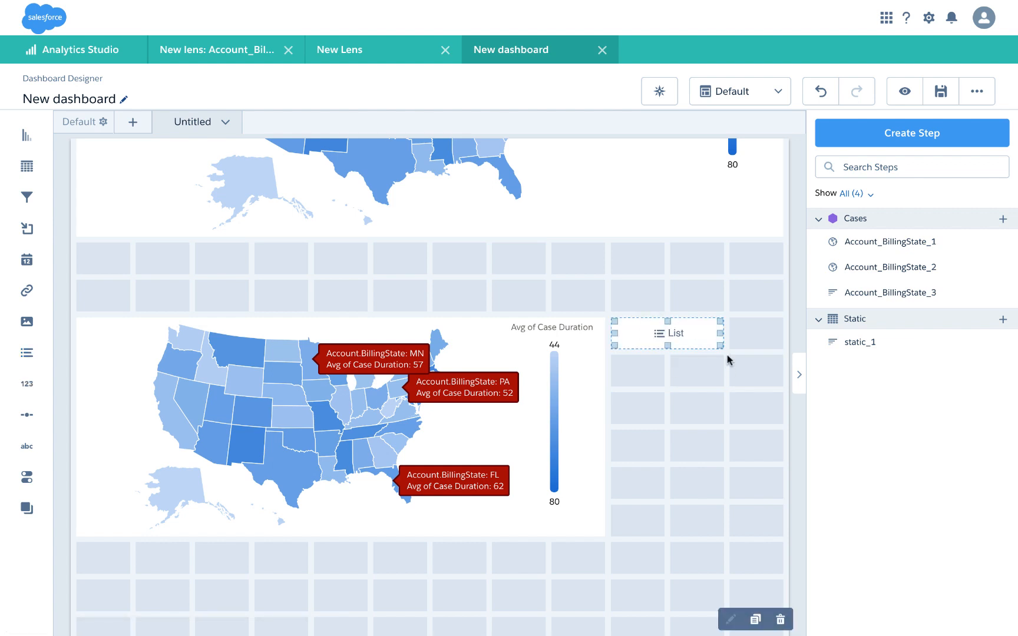
pyautogui.moveTo(720, 345); pyautogui.dragTo(782, 530)
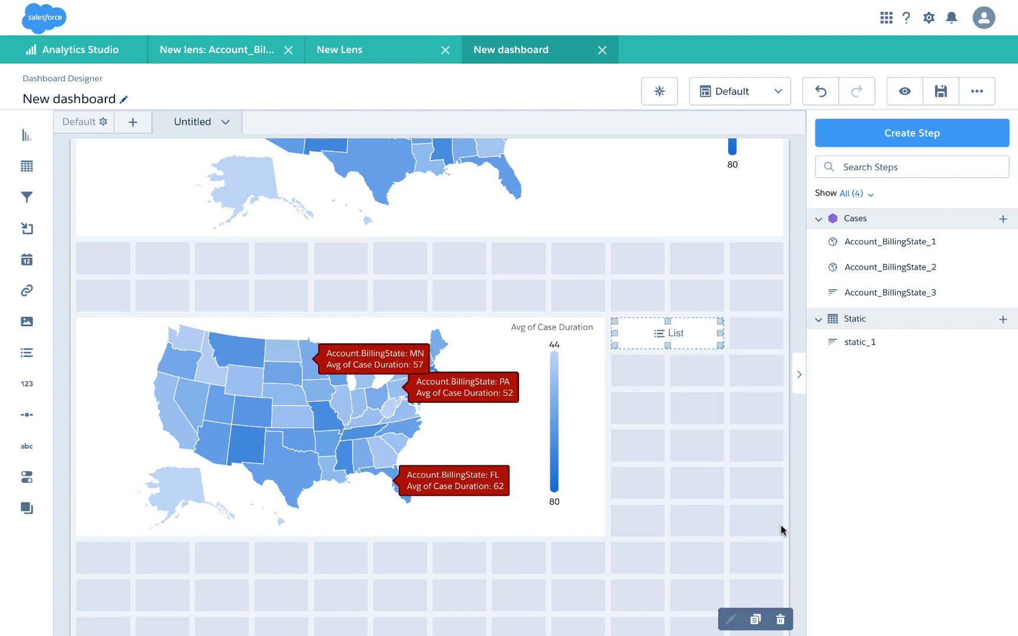
pyautogui.moveTo(720, 347); pyautogui.dragTo(771, 518)
pyautogui.click(689, 432)
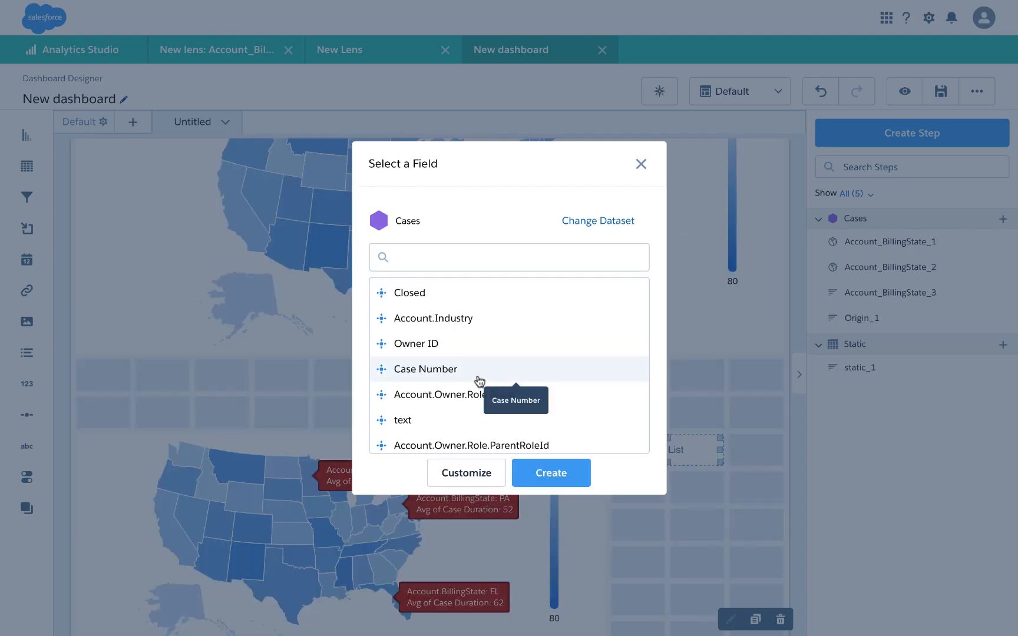
pyautogui.click(444, 319)
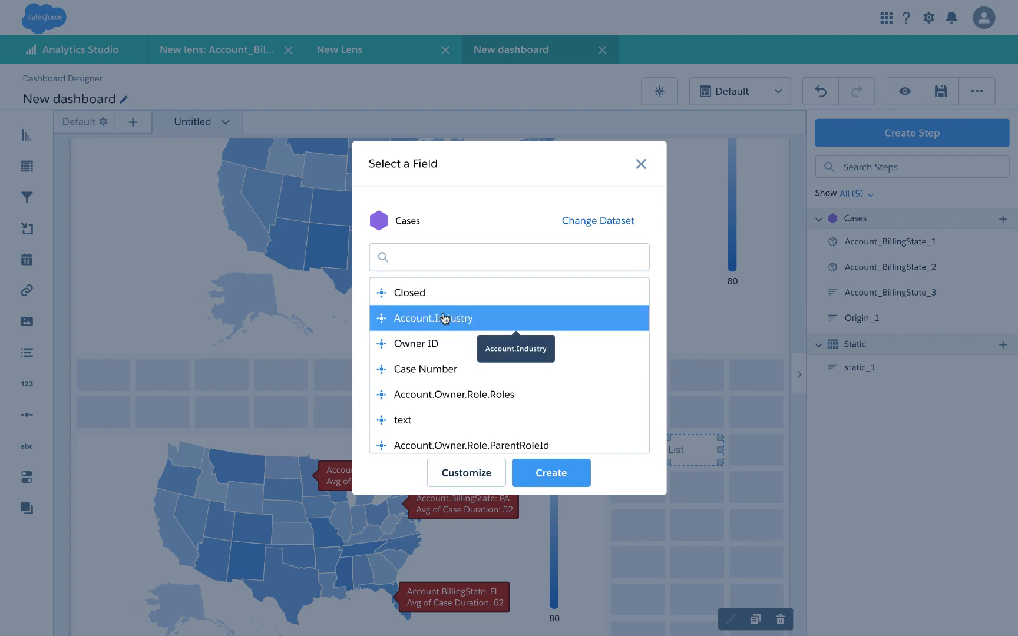
pyautogui.click(568, 479)
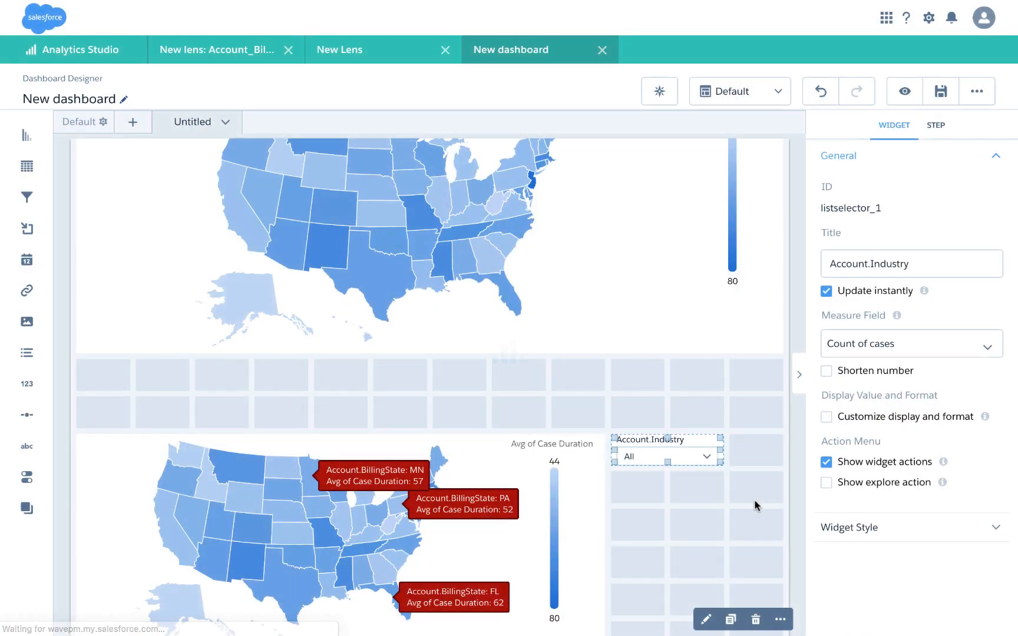
# Enlarge the Account.Industry list to span the three free columns and match the second map's height.
pyautogui.moveTo(721, 468); pyautogui.dragTo(773, 607)
pyautogui.scroll(-1, 760, 577)
pyautogui.scroll(-2, 760, 577)
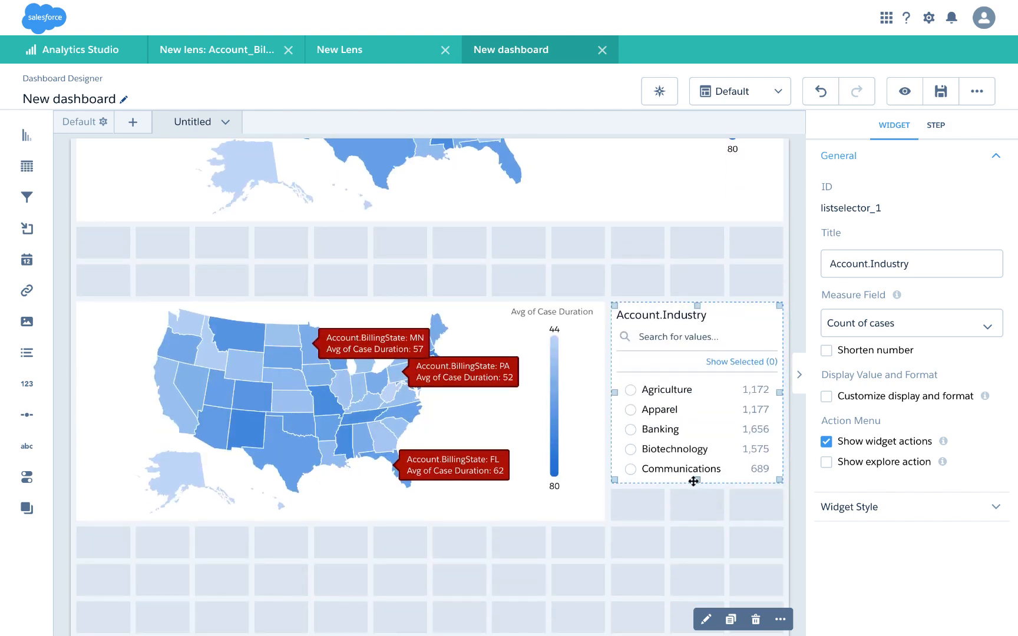
pyautogui.moveTo(695, 481); pyautogui.dragTo(697, 514)
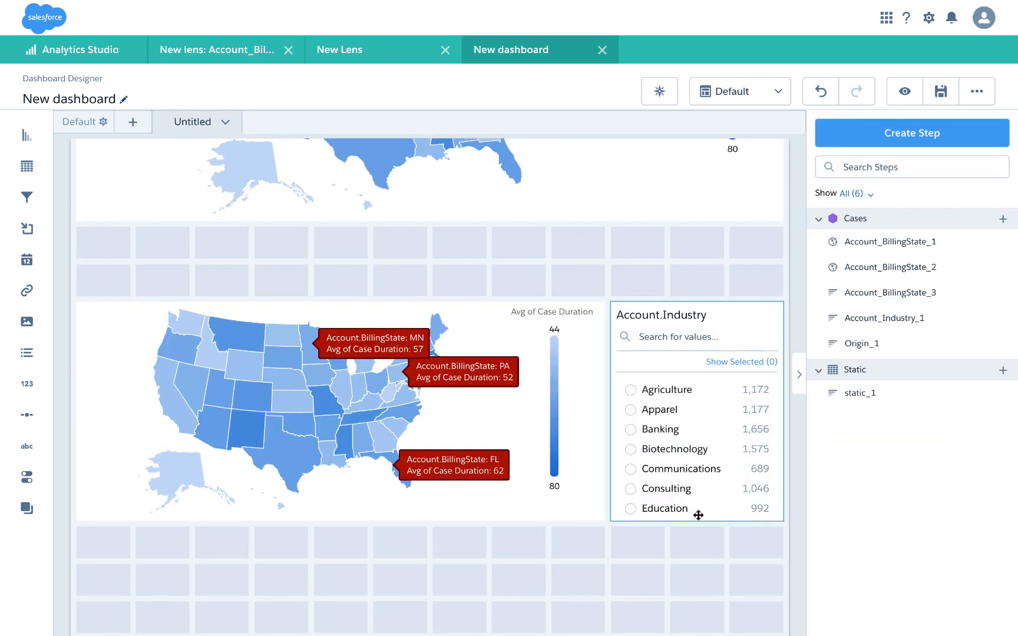
# Preview the dashboard and check the second map's markers with the industry filter on Banking, Biotechnology, Agriculture, Education and Electronics in turn.
pyautogui.click(899, 93)
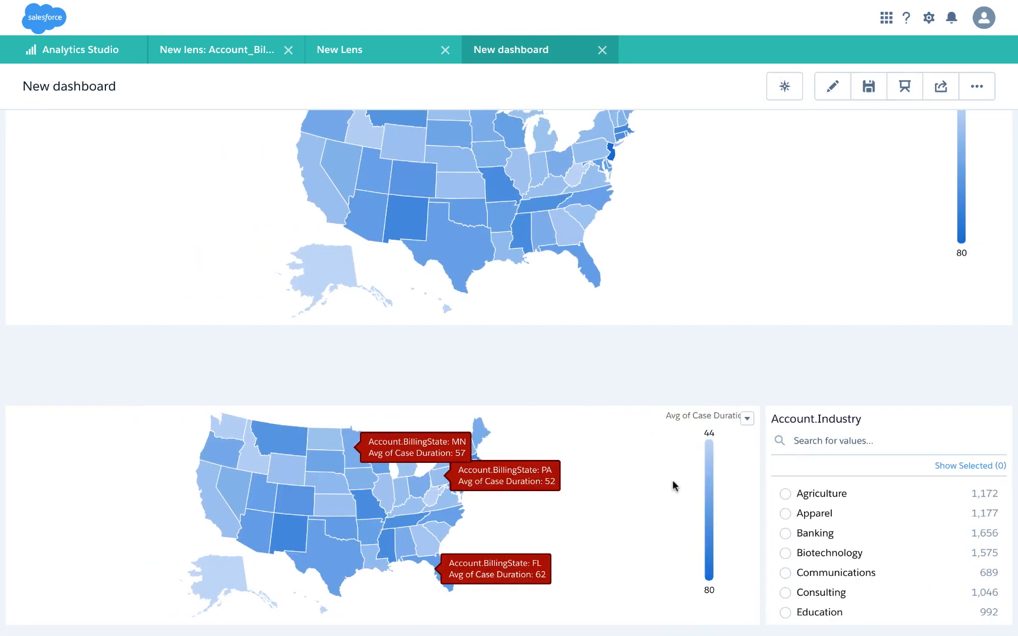
pyautogui.click(825, 537)
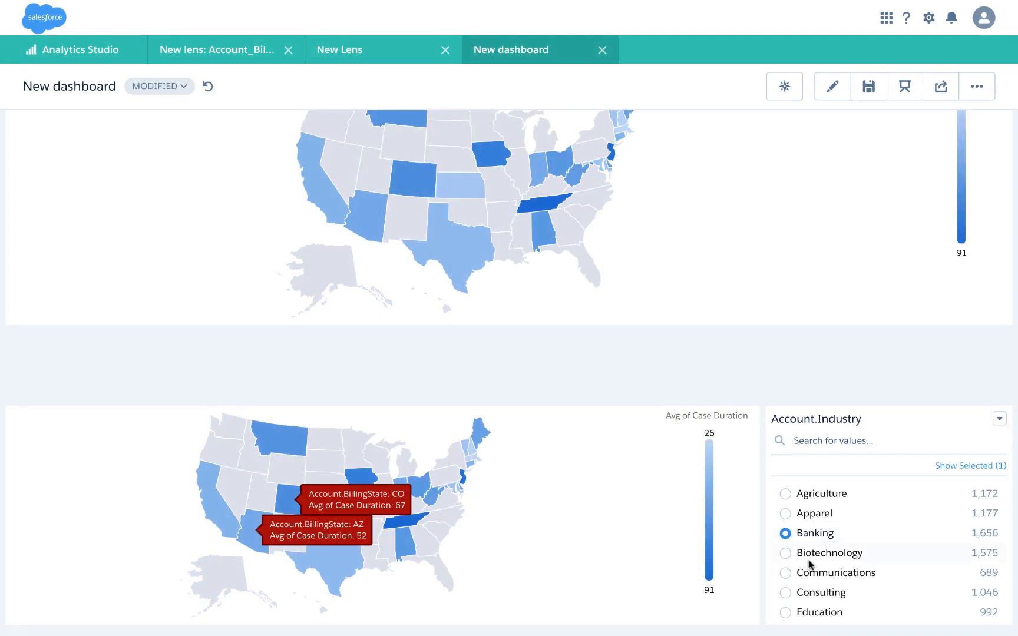
pyautogui.click(803, 556)
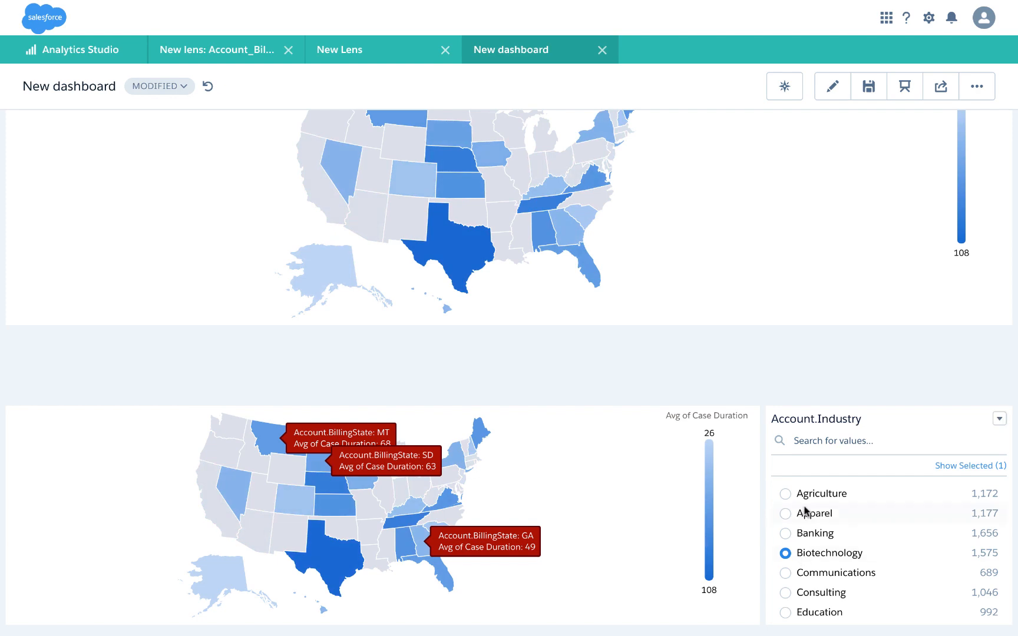
pyautogui.click(804, 494)
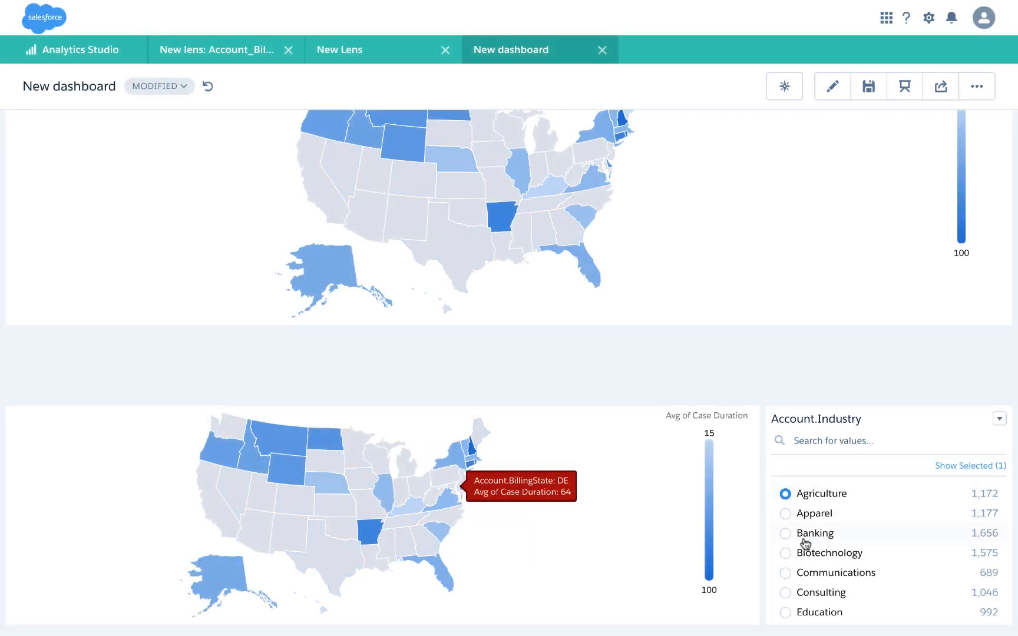
pyautogui.scroll(-1, 805, 543)
pyautogui.click(807, 546)
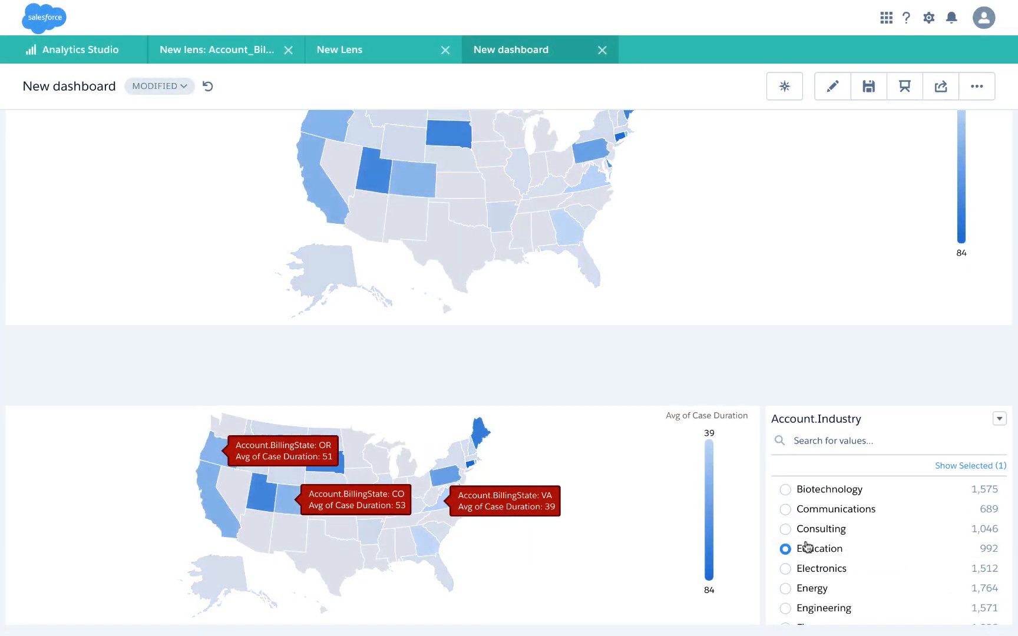
pyautogui.click(798, 569)
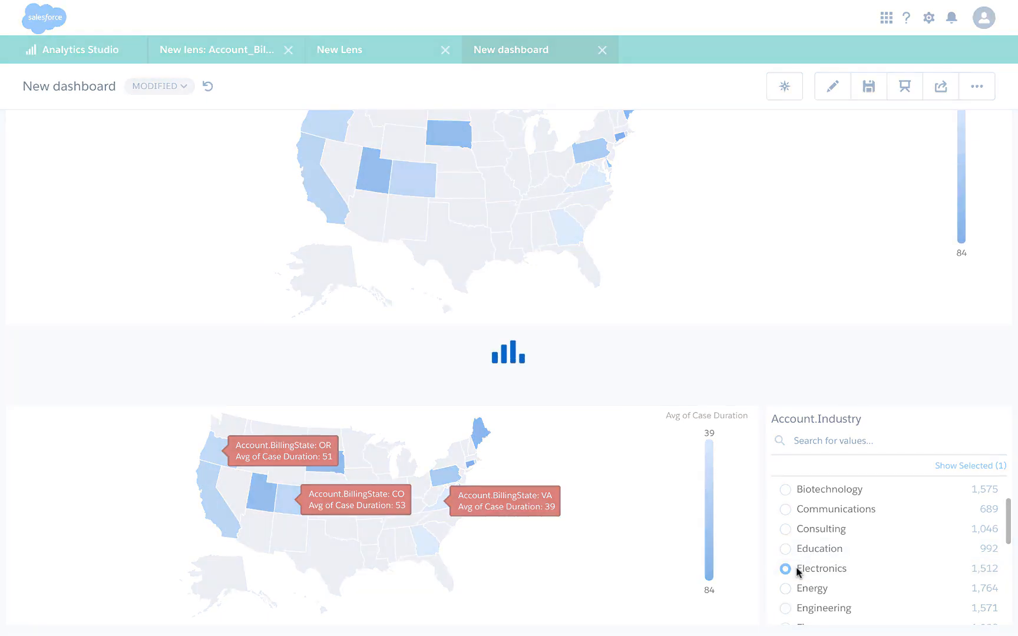
# Check the second map's markers with the industry filter on Manufacturing, Not For Profit, Telecommunications and Technology in turn.
pyautogui.scroll(-2, 796, 569)
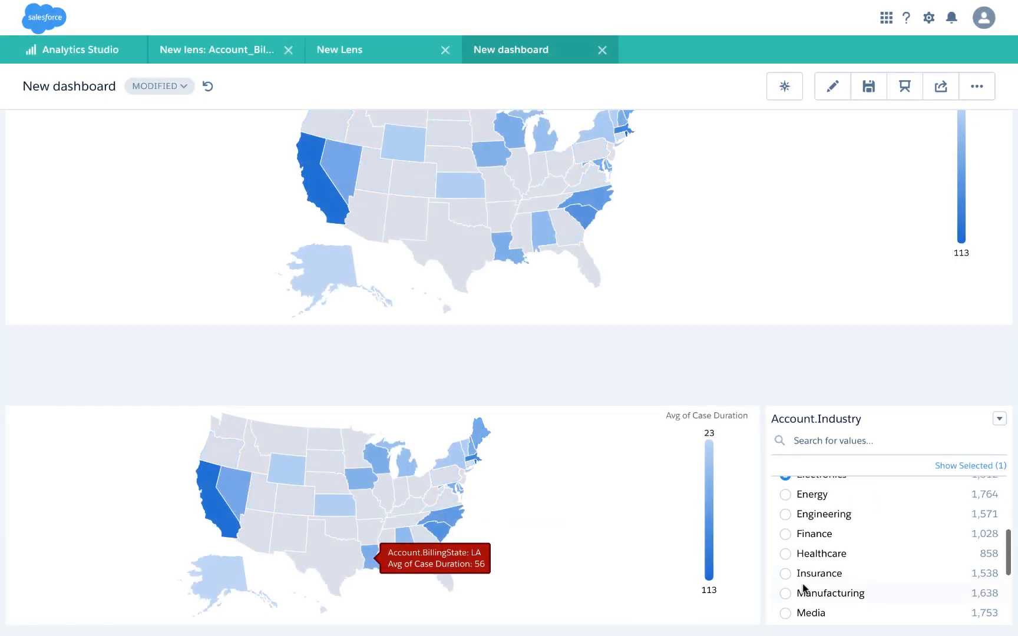
pyautogui.click(802, 593)
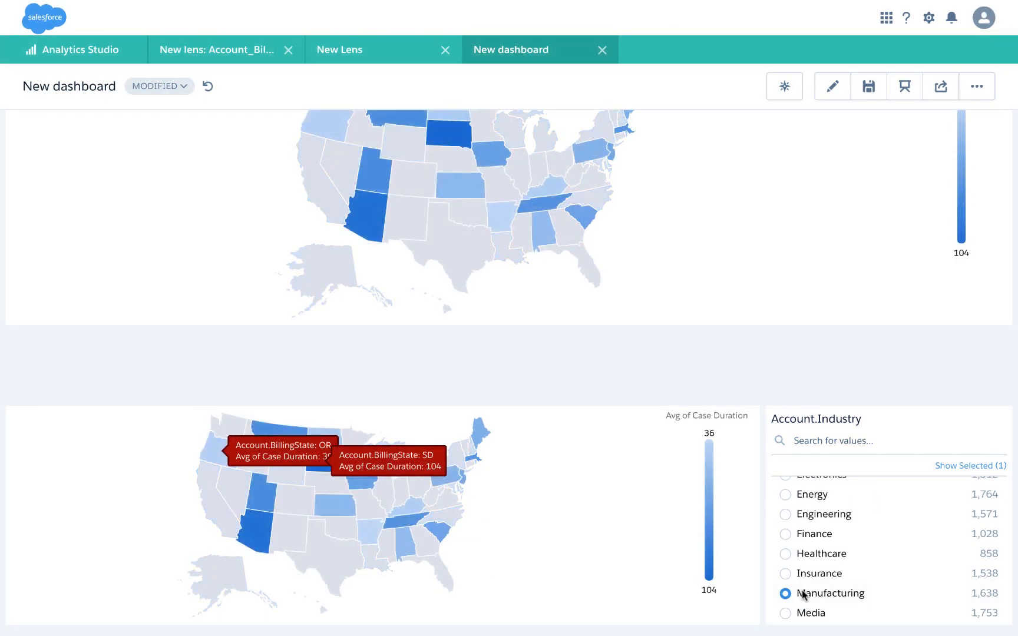
pyautogui.scroll(-1, 802, 595)
pyautogui.click(802, 600)
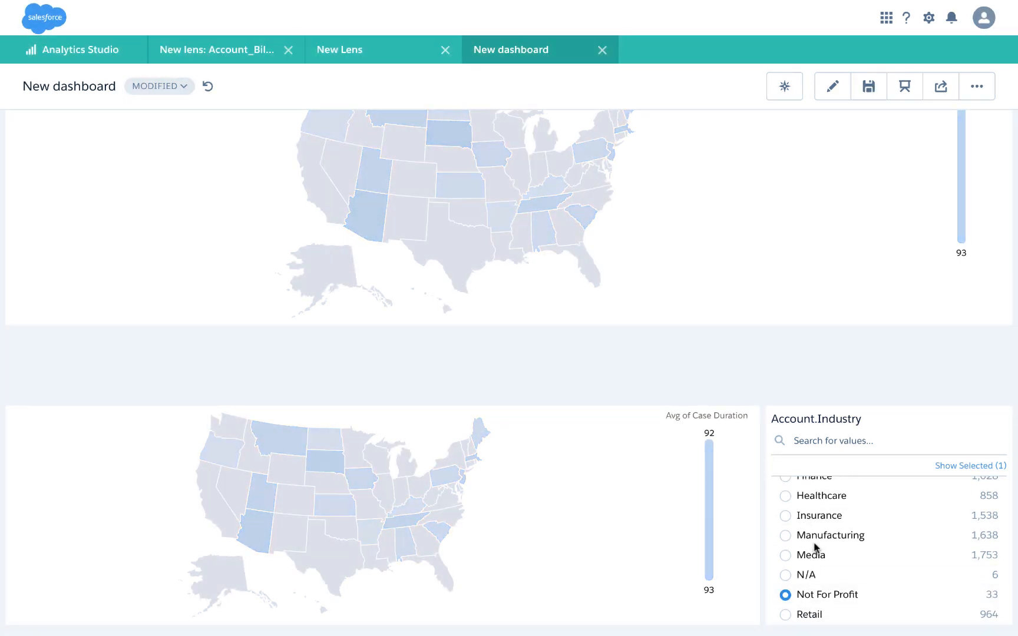
pyautogui.scroll(-2, 815, 549)
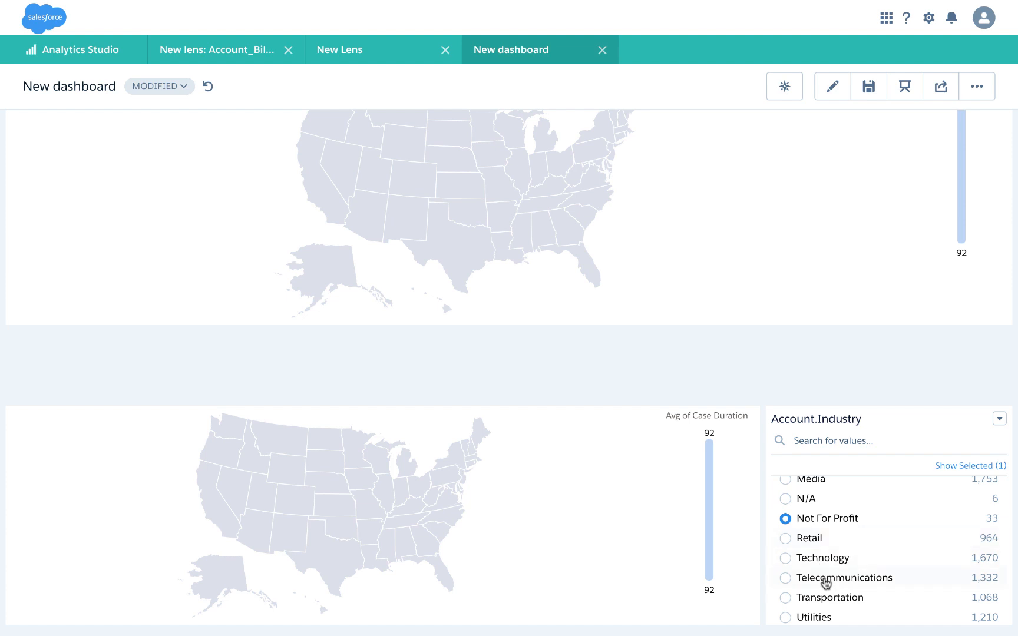
pyautogui.click(824, 579)
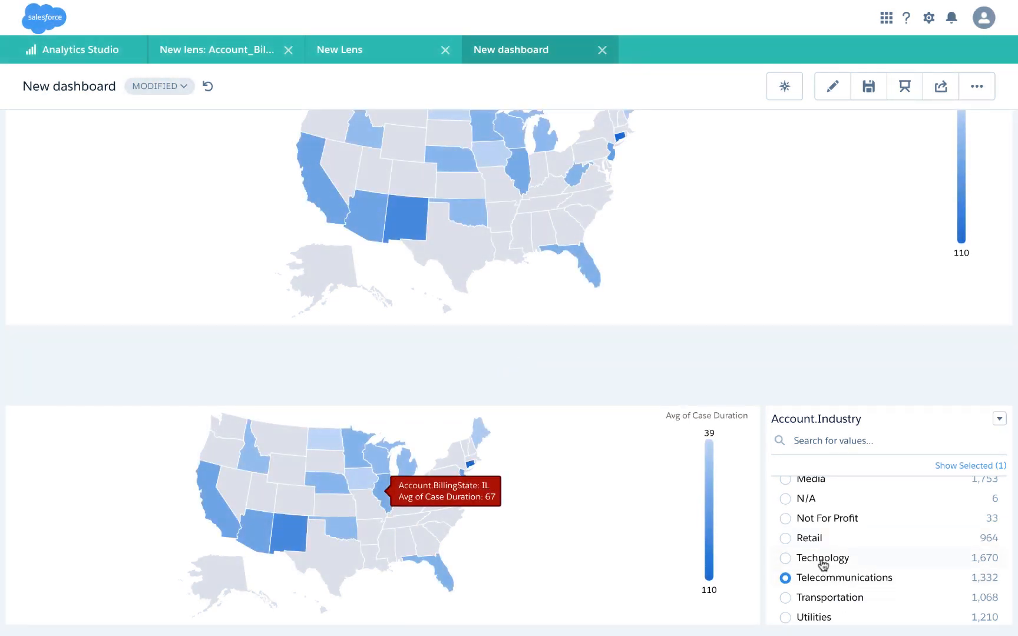
pyautogui.click(823, 560)
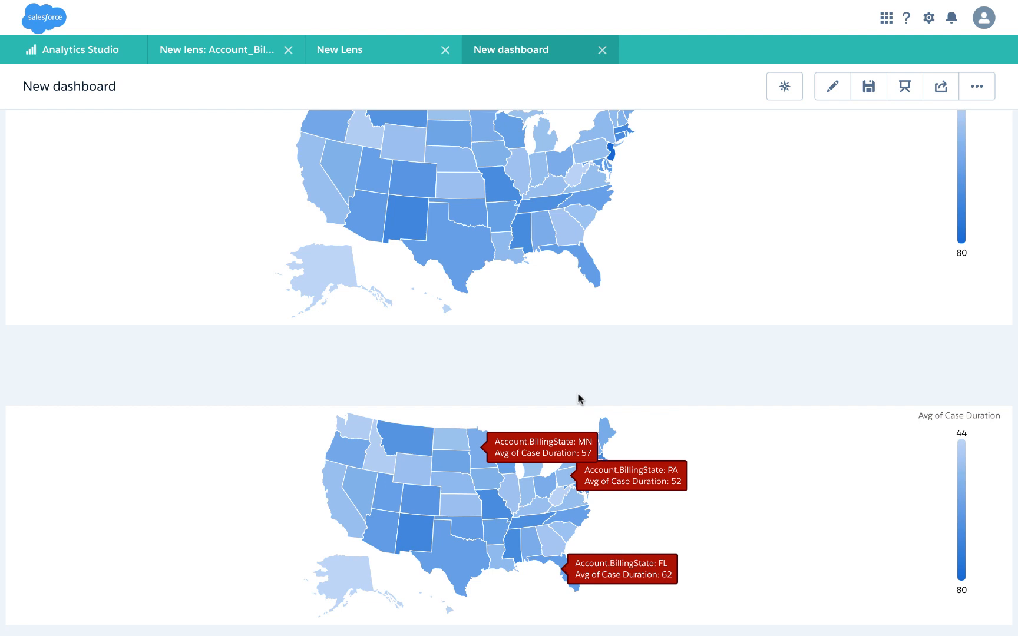